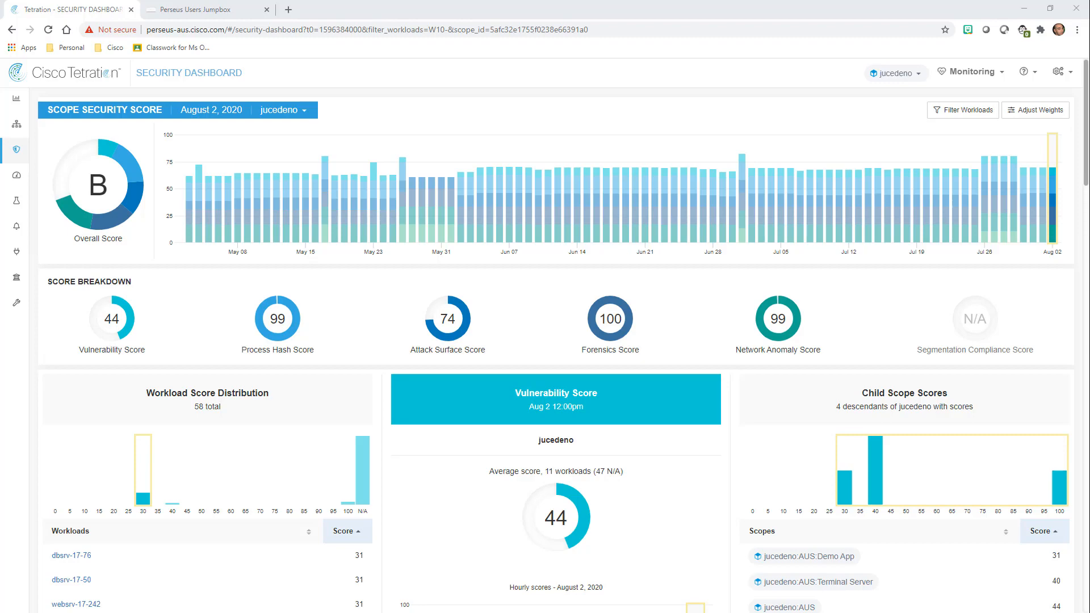
Sign in to Siwapp on the Perseus Jumpbox with the saved username and its password.
click(168, 13)
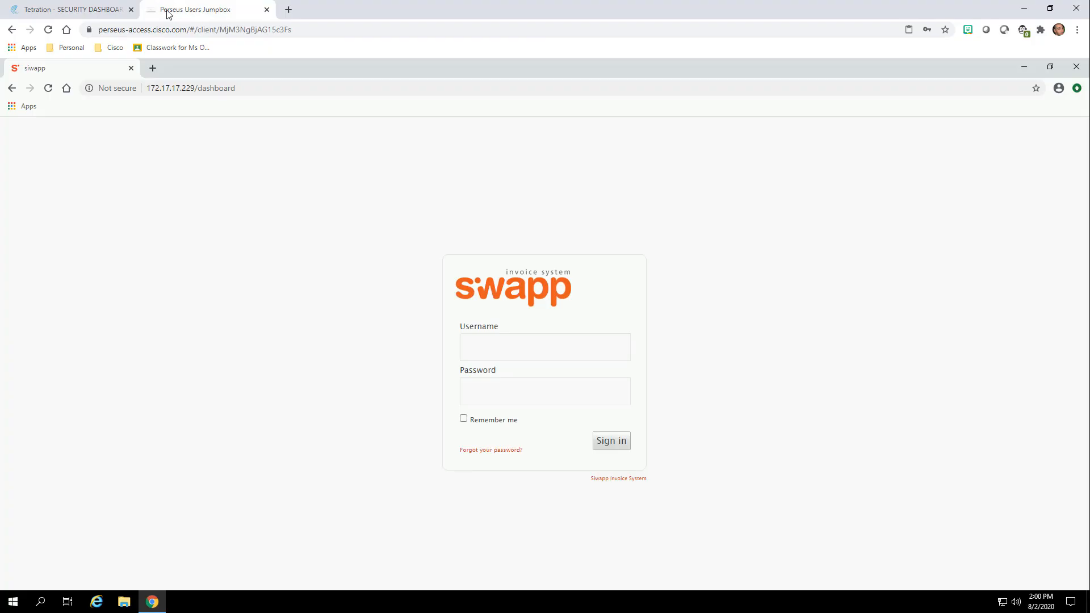
click(528, 341)
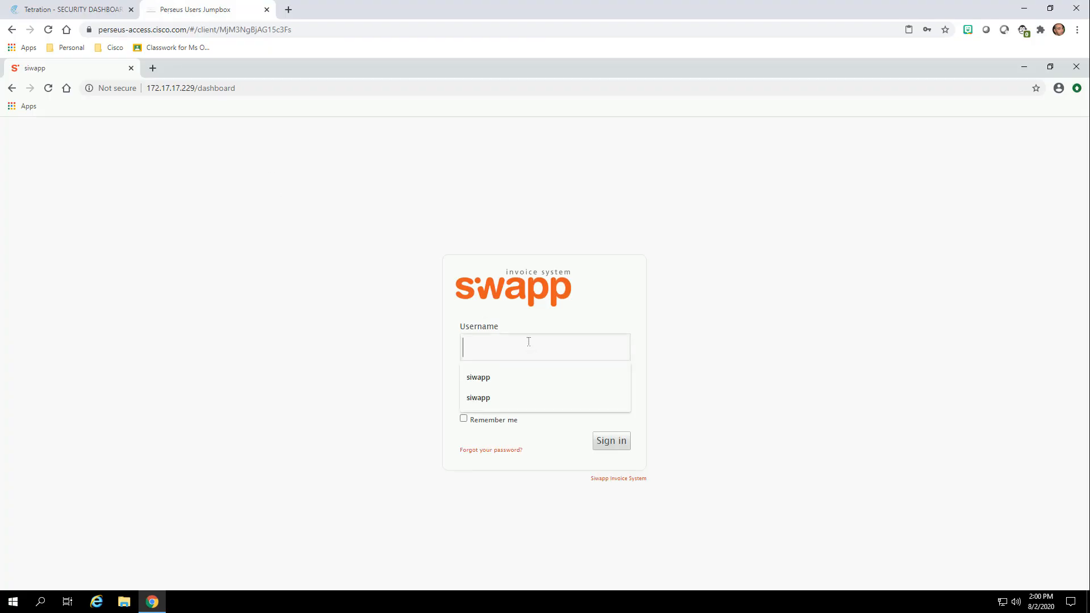
click(502, 377)
click(501, 390)
text(siwapp)
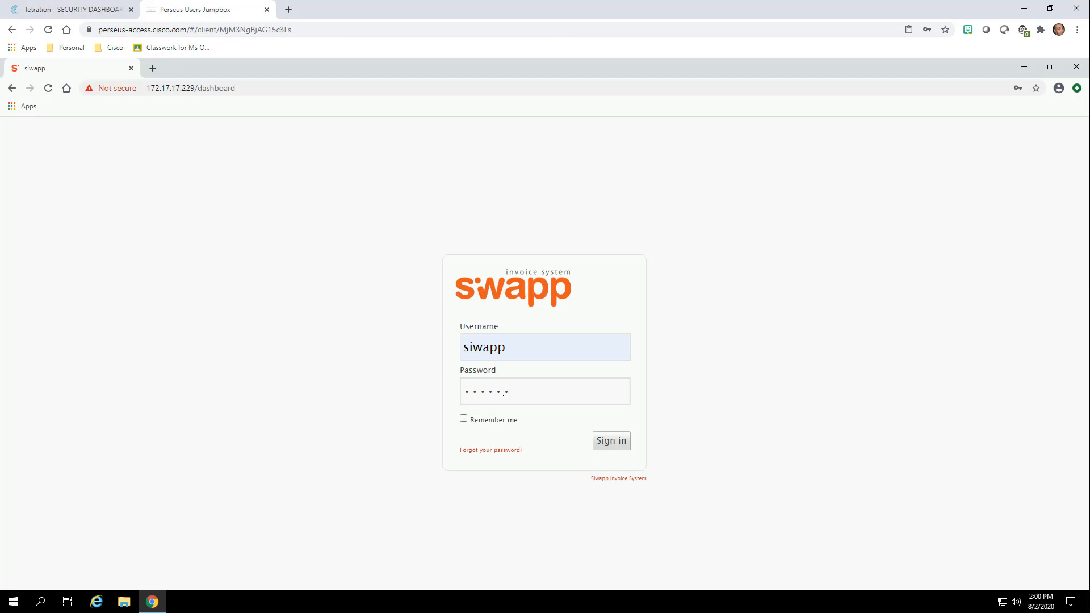
key(Return)
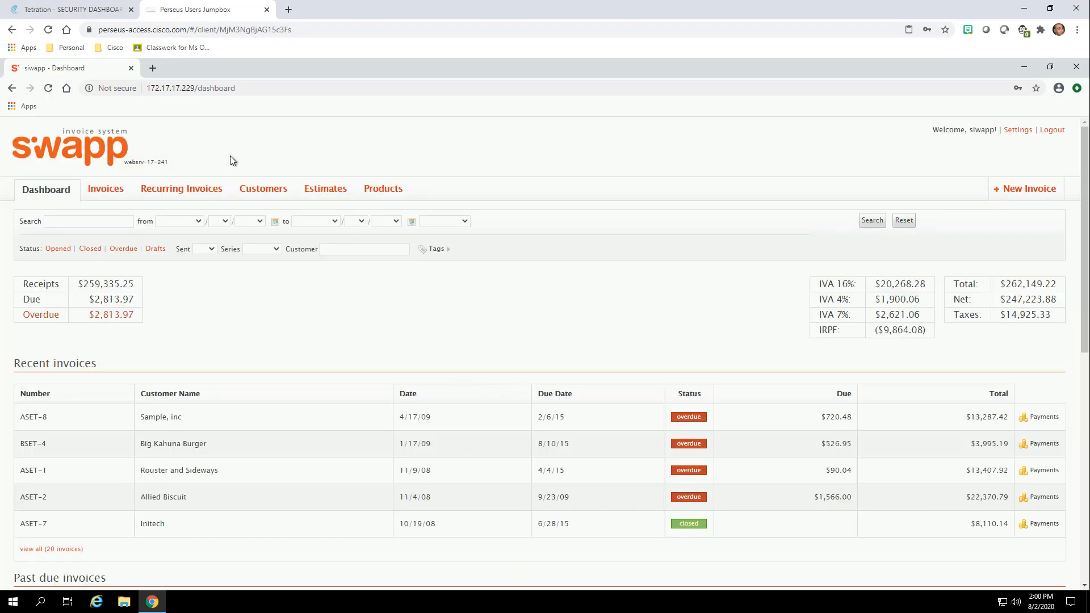
Review Siwapp's customers, recurring invoices and five products, then return to the Tetration dashboard.
click(258, 190)
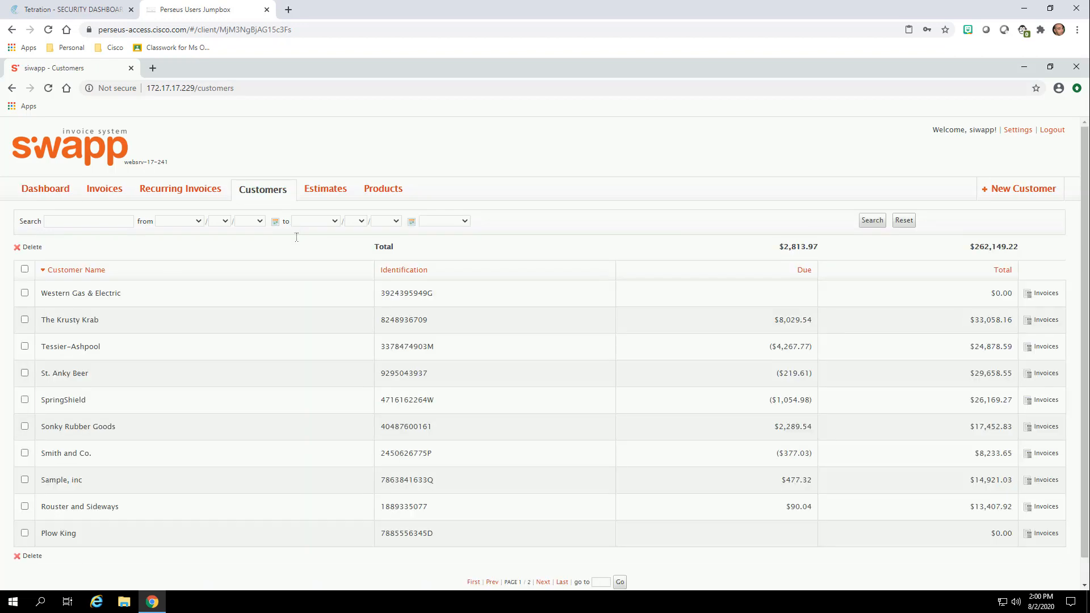
click(199, 191)
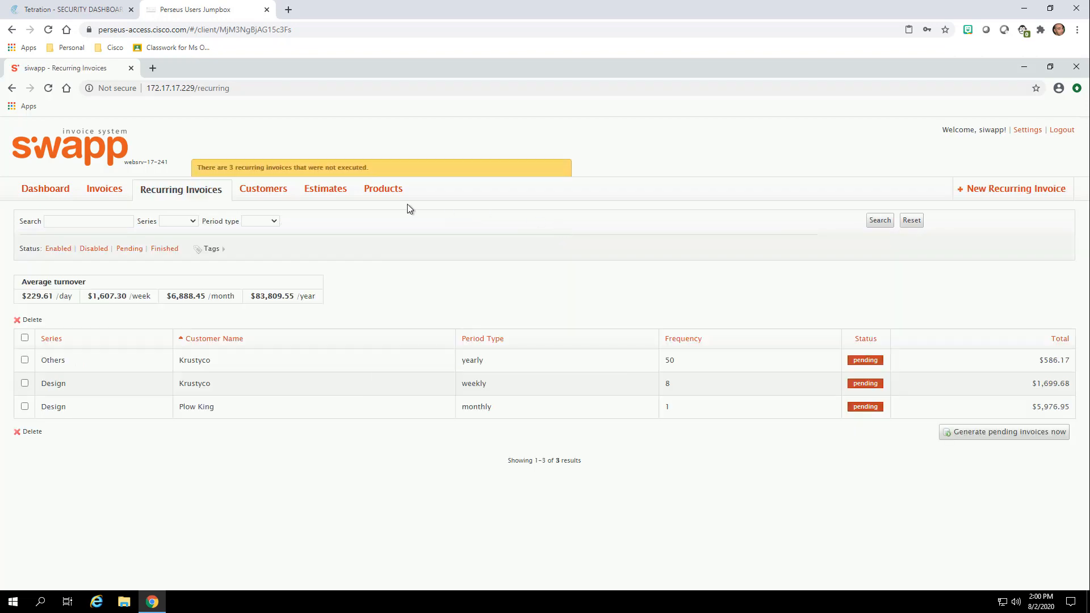
click(382, 189)
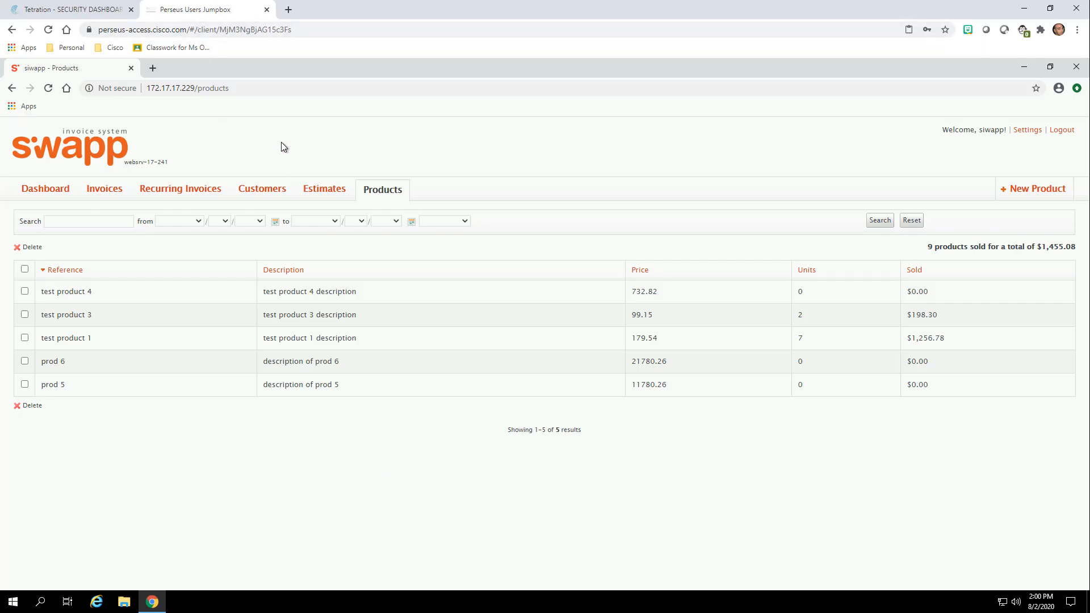
click(67, 10)
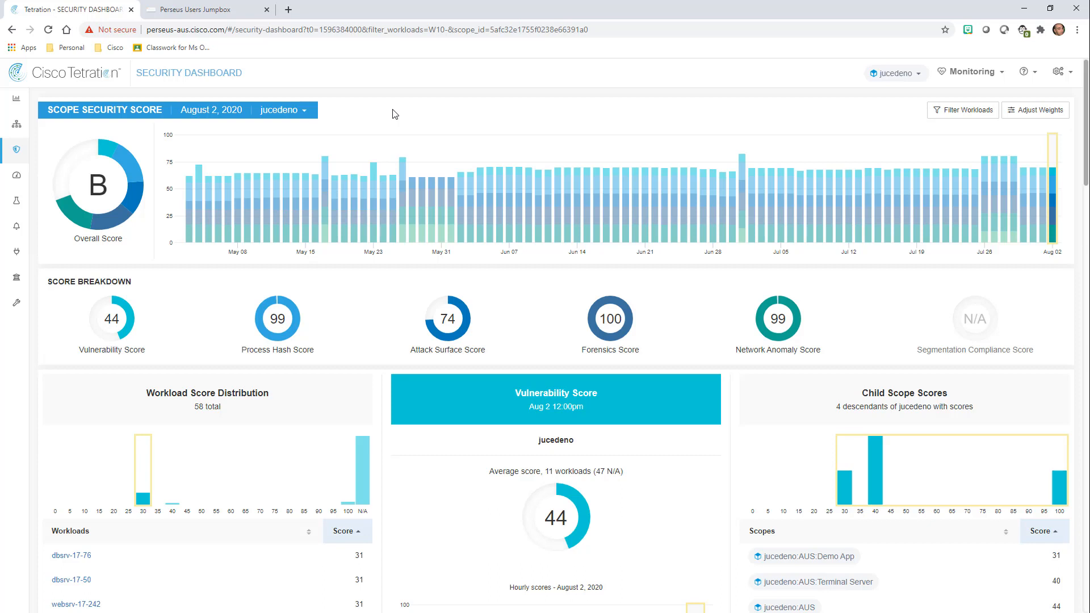
Open Segmentation to show no workspaces, 67 enforcement agents and 16/67 desired agent policies.
click(32, 130)
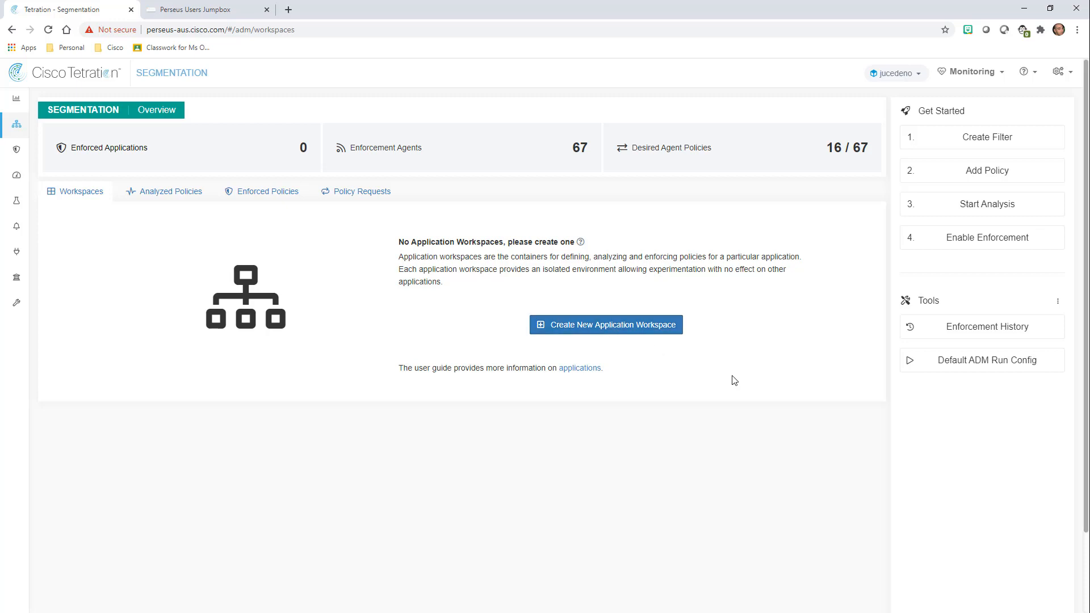
Begin a new Inventory Filter and enter PRD as its name.
click(968, 142)
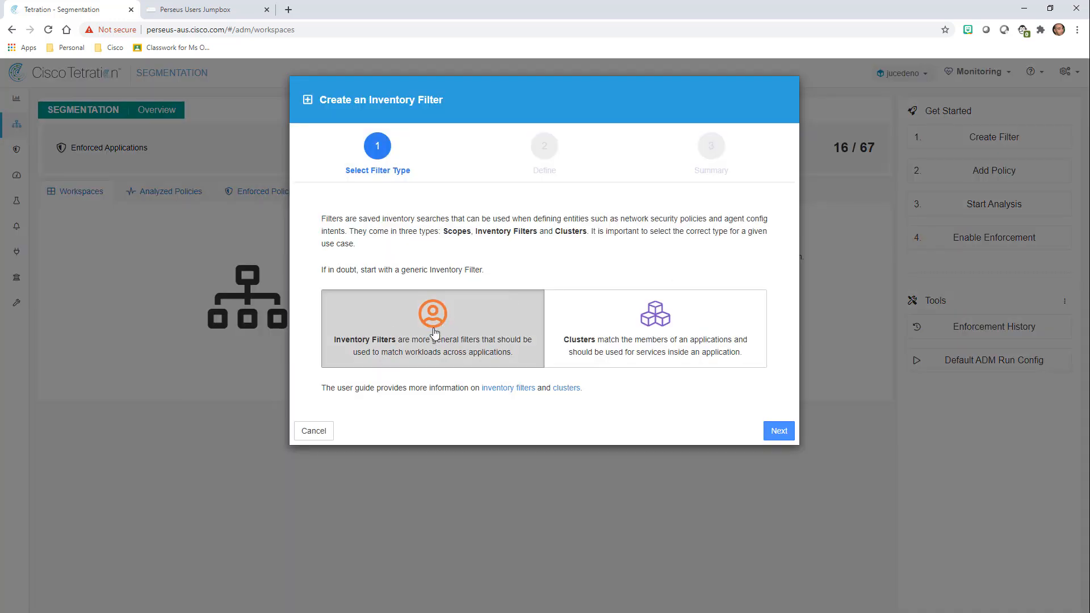
click(425, 315)
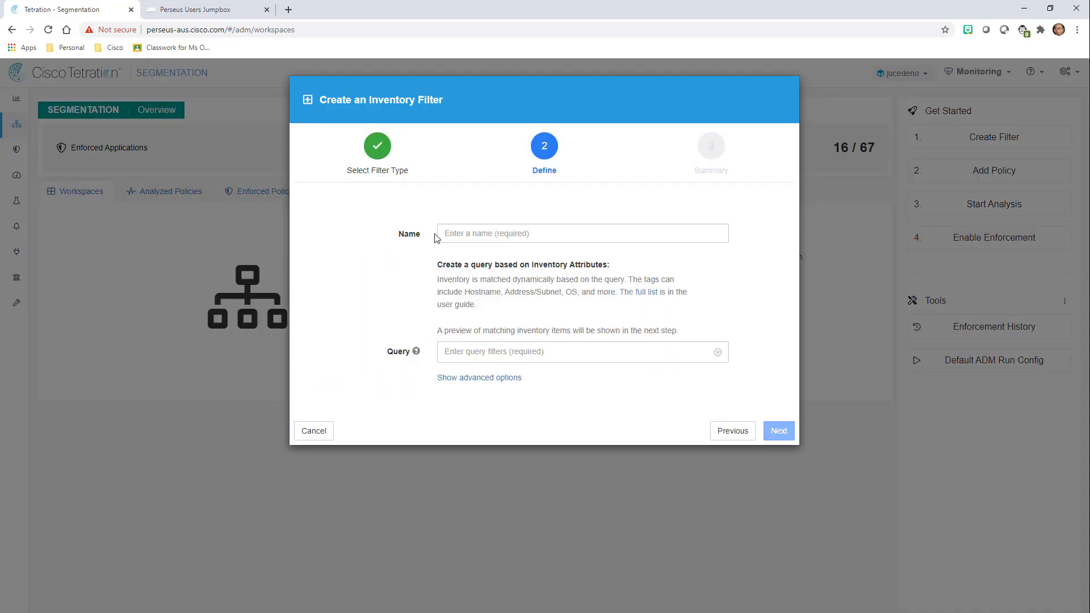
click(536, 240)
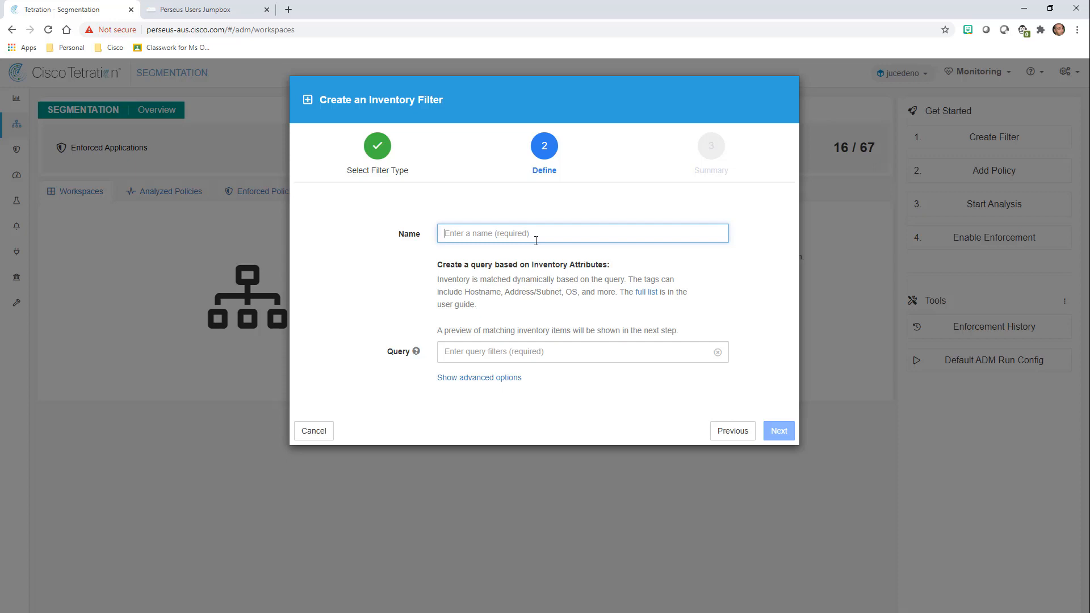
text(PRD)
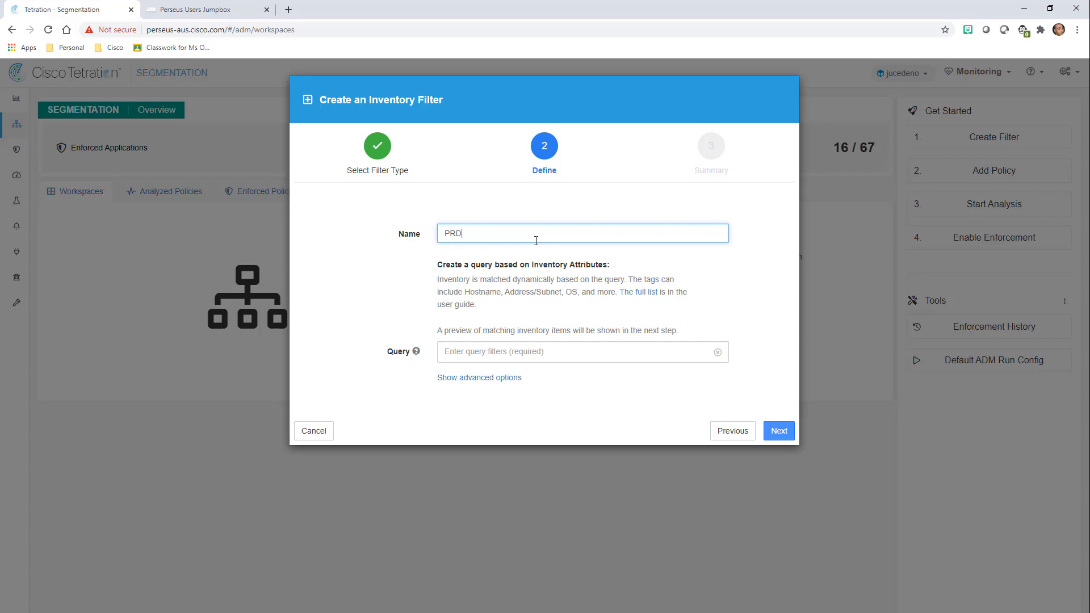
key(Tab)
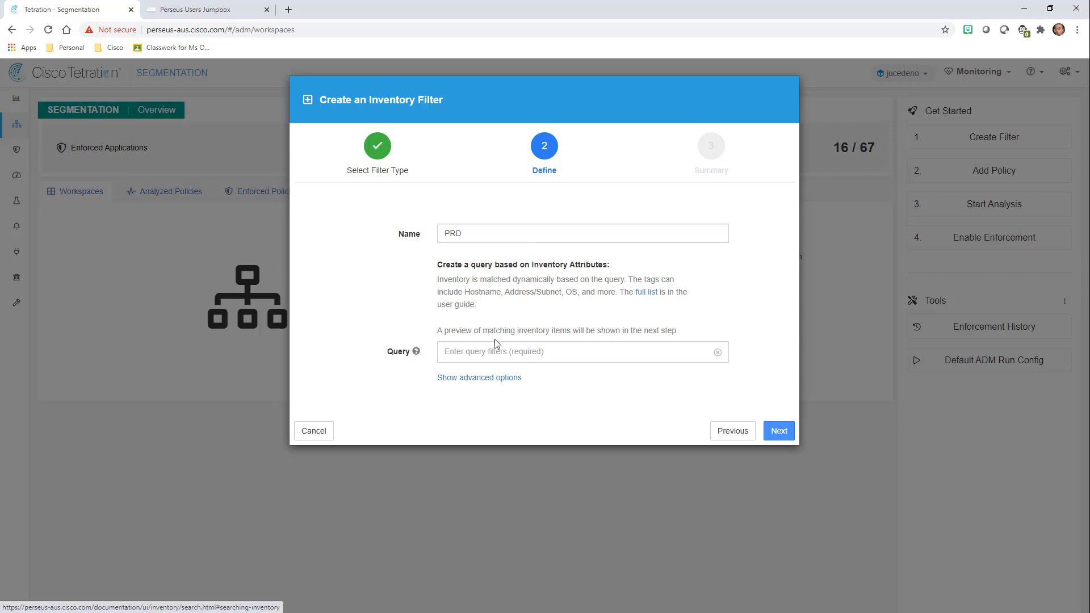
mouse_move(416, 352)
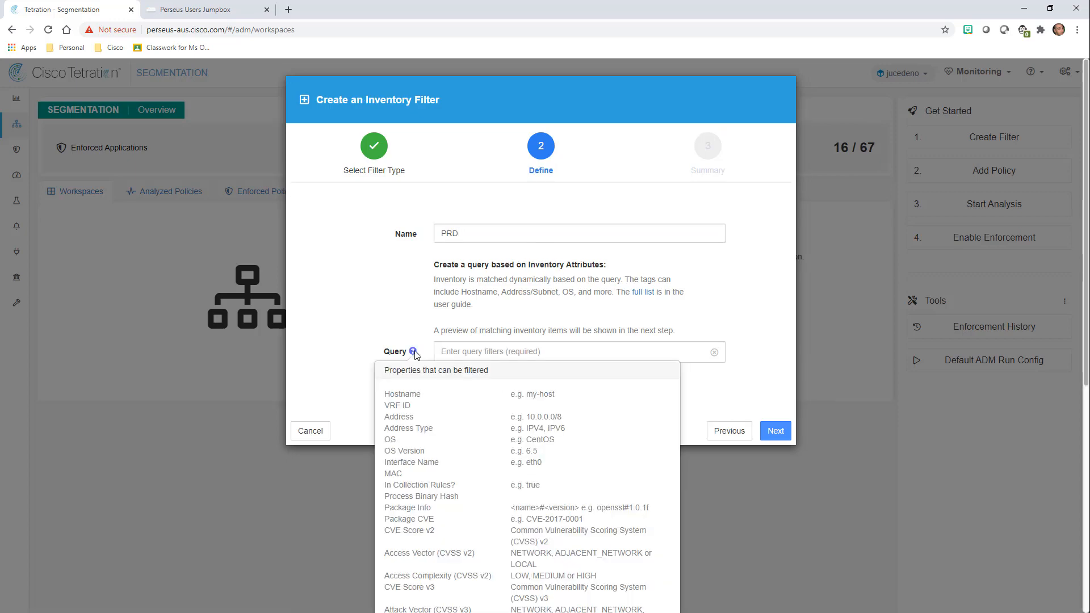
scroll(396, 357, down, 3)
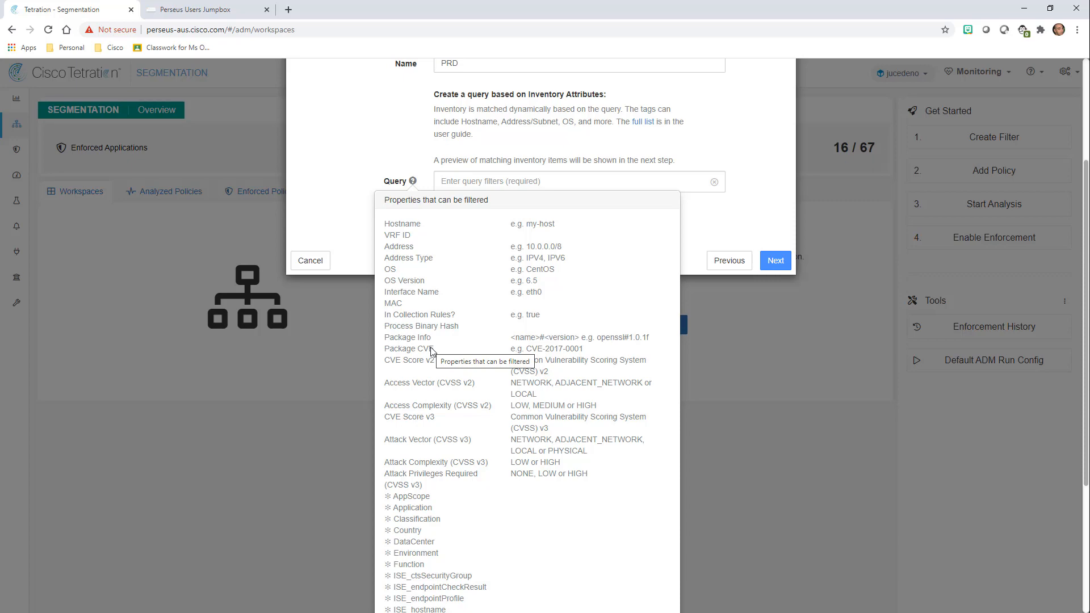
scroll(434, 352, down, 4)
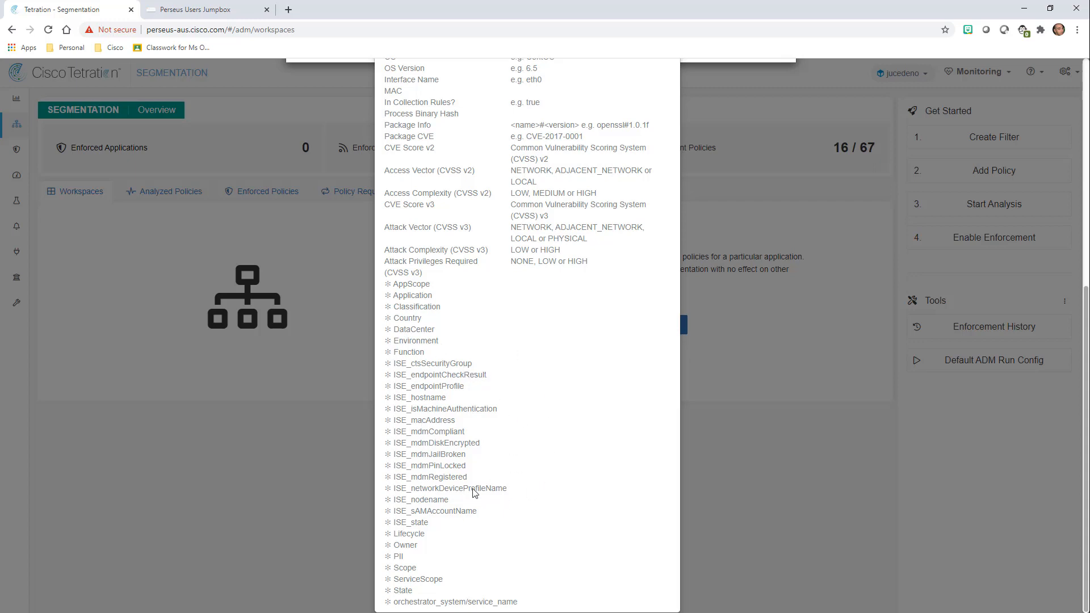
scroll(480, 434, up, 5)
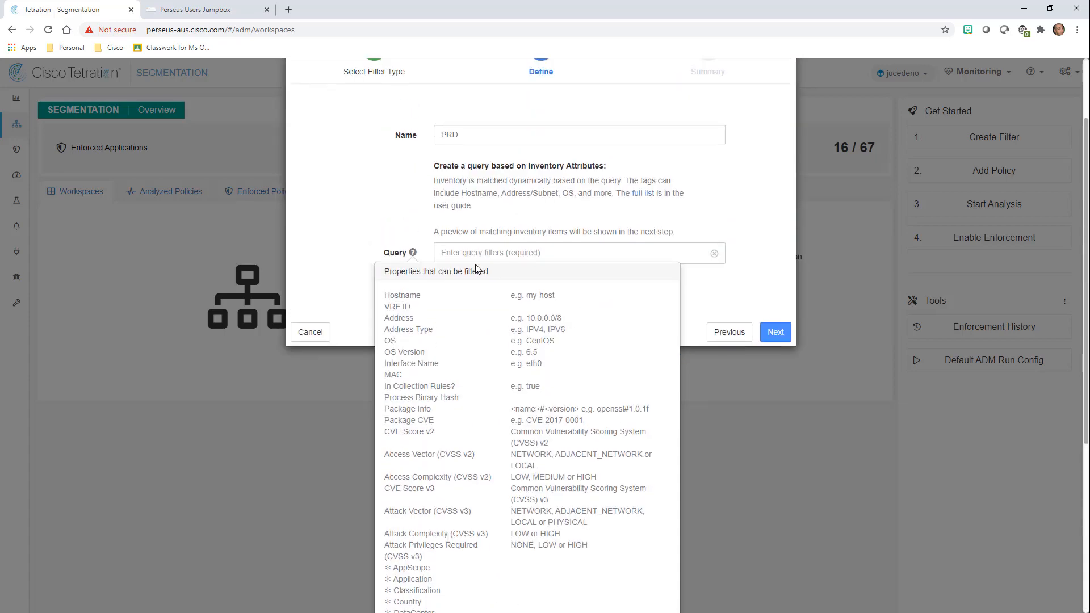
scroll(485, 254, up, 2)
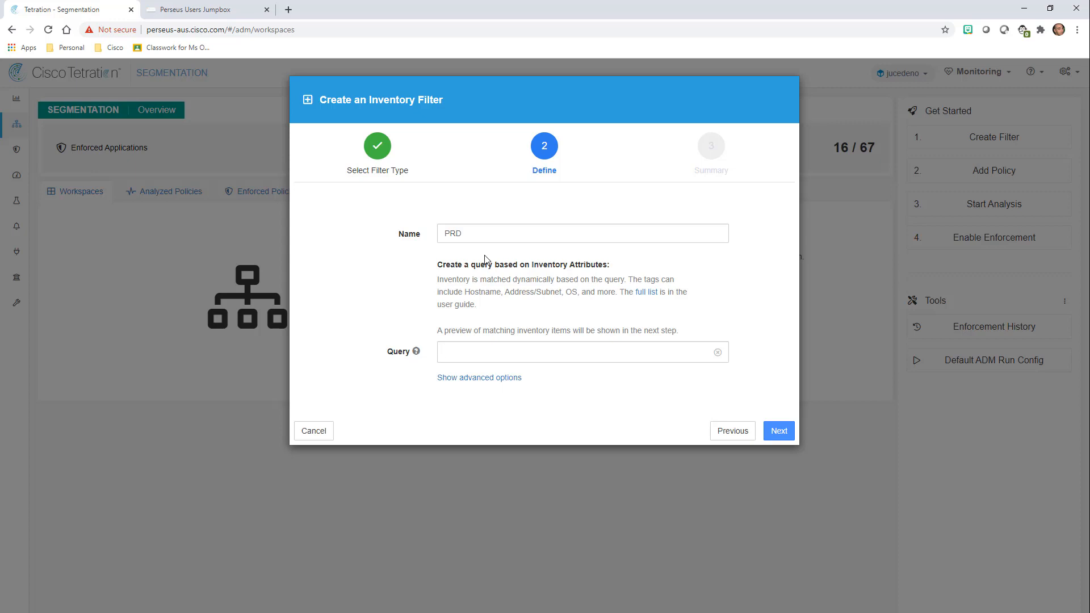
Set the query to Environment = PRD, tick both scope options, and create the PRD filter.
text(envir)
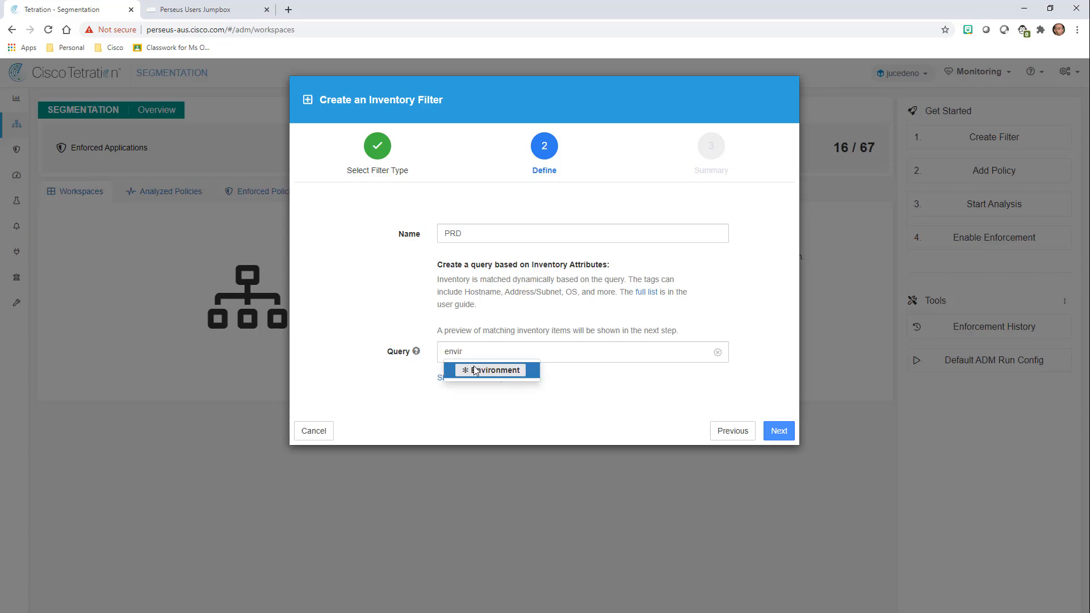
click(478, 373)
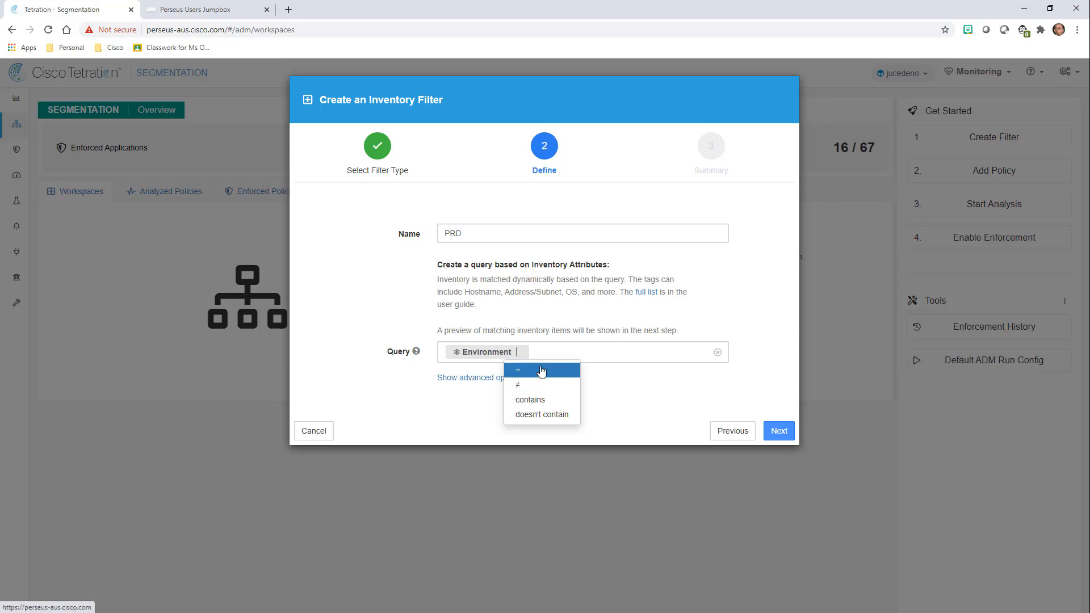
click(539, 370)
text(PRD)
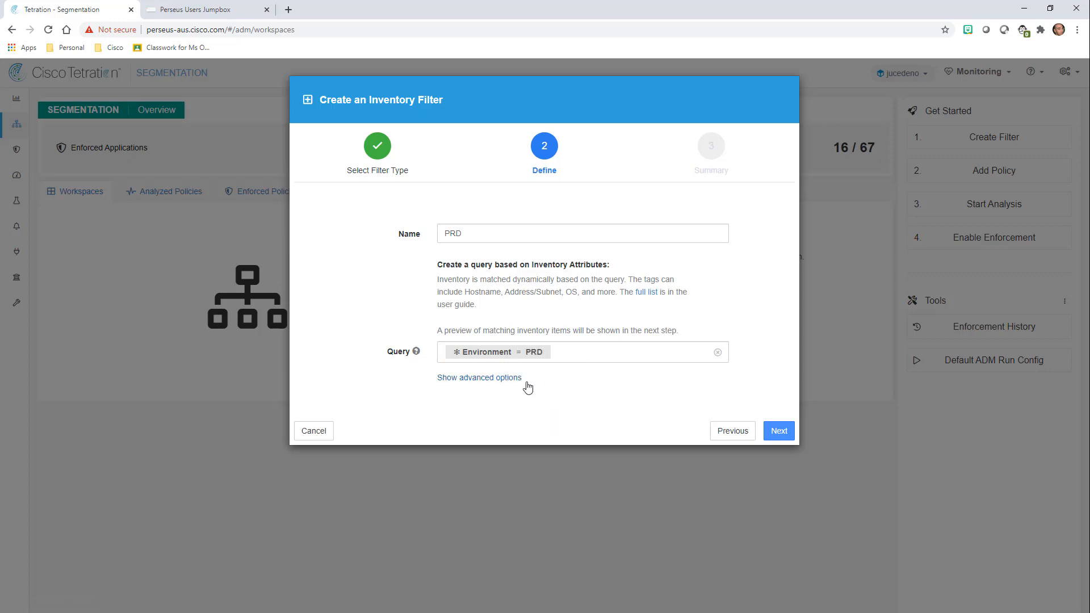
click(495, 378)
click(469, 425)
click(469, 449)
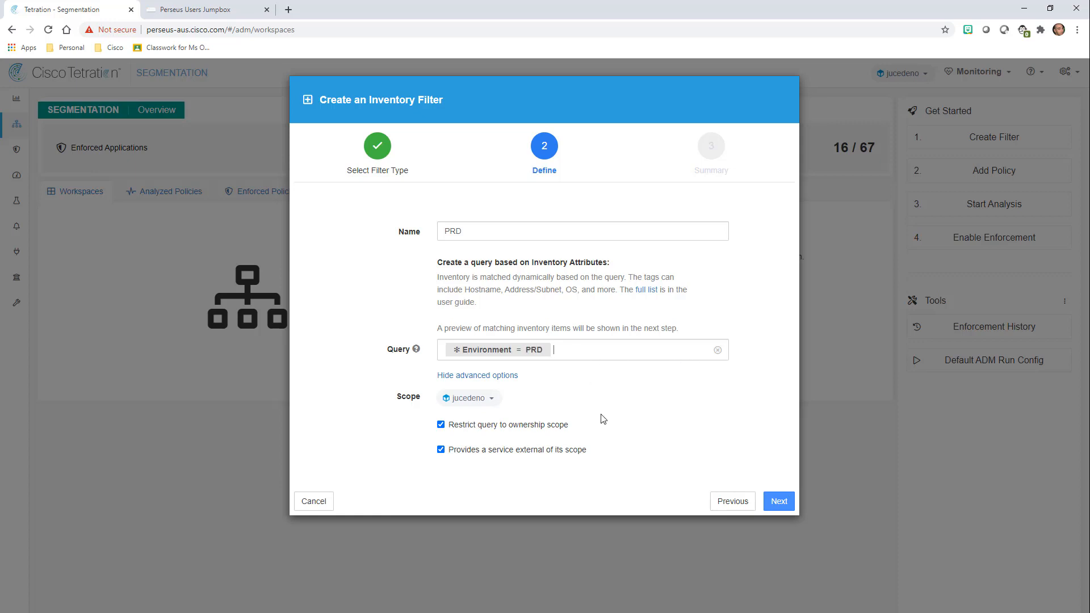
click(779, 501)
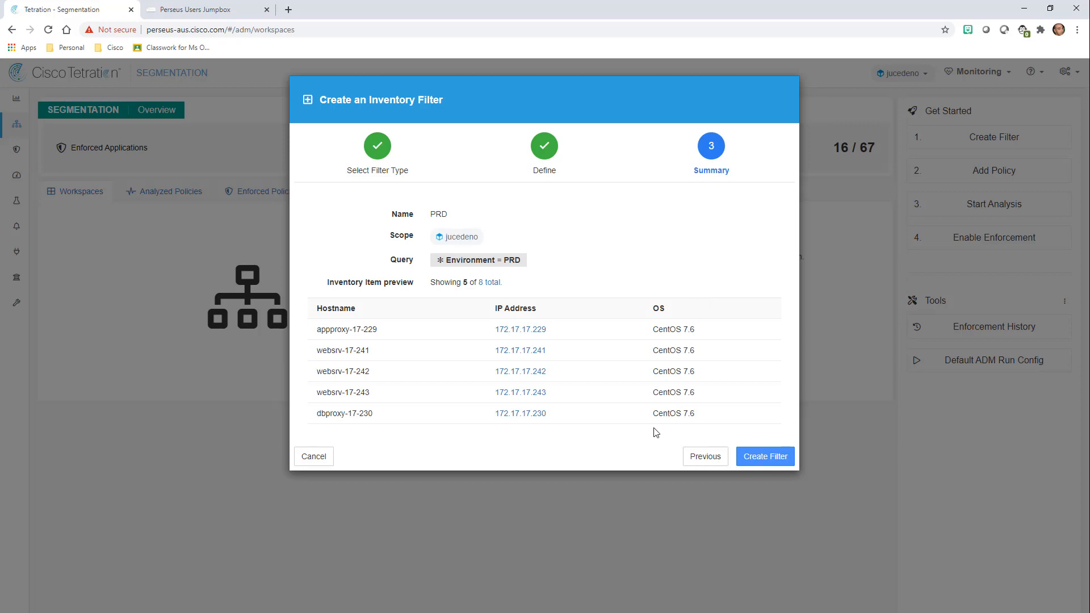
click(772, 457)
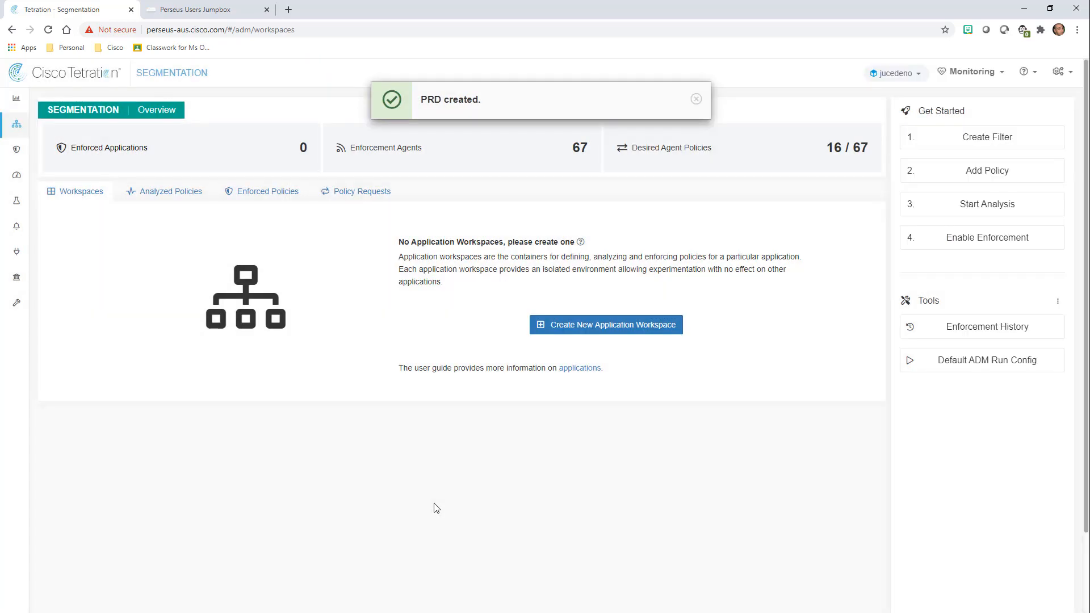
Start another inventory filter and begin entering the name PII.
click(987, 137)
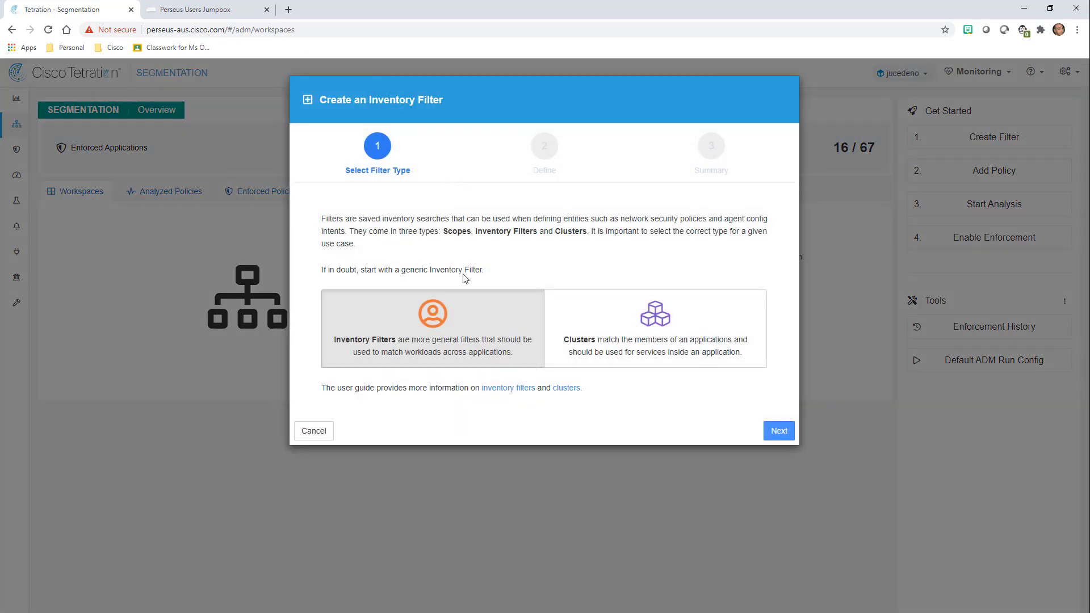
click(428, 320)
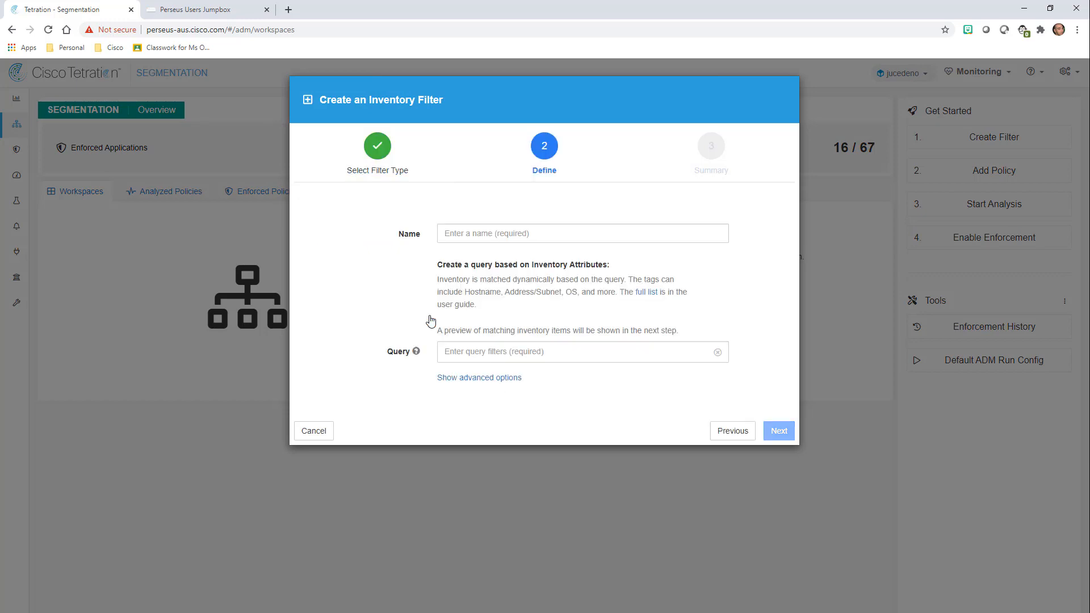
click(494, 229)
text(PII)
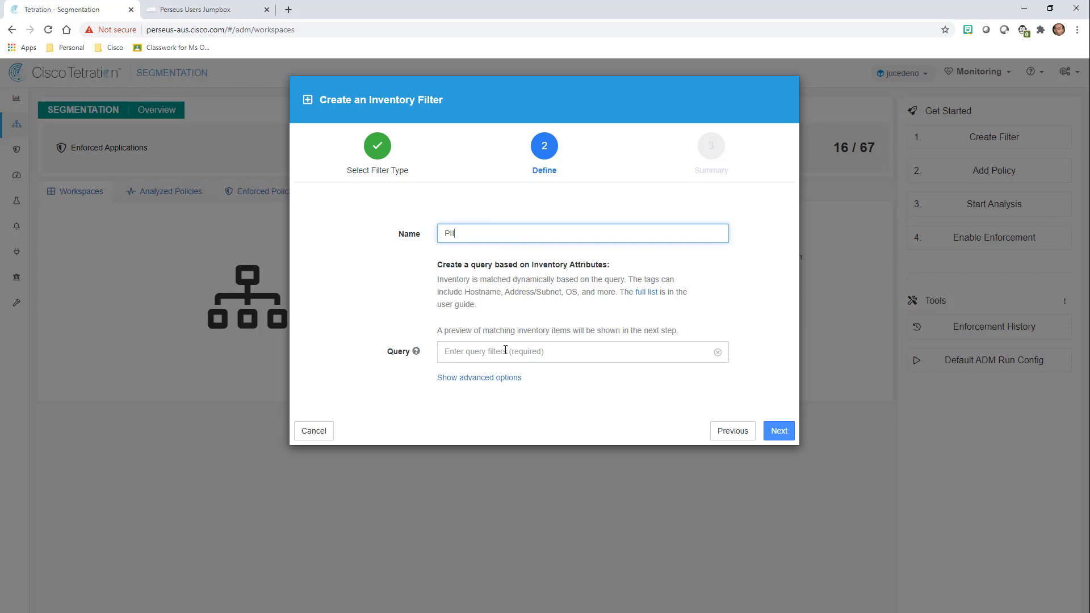
click(506, 350)
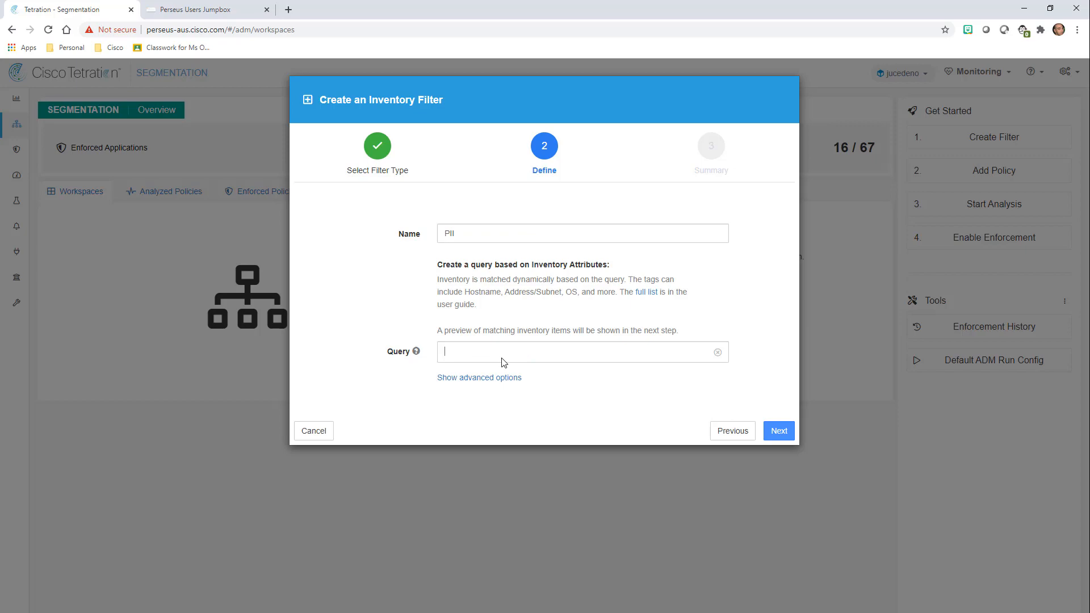
mouse_move(417, 351)
scroll(414, 357, down, 2)
scroll(415, 358, down, 5)
Set the query to PII = TRUE and create the PII filter.
click(528, 355)
key(ctrl+p)
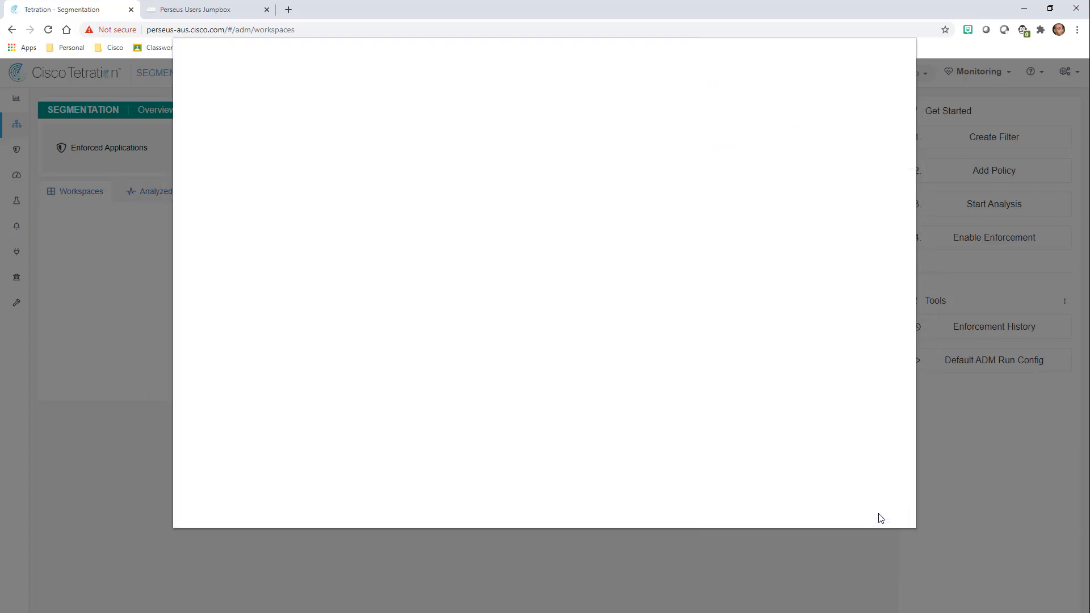
click(881, 519)
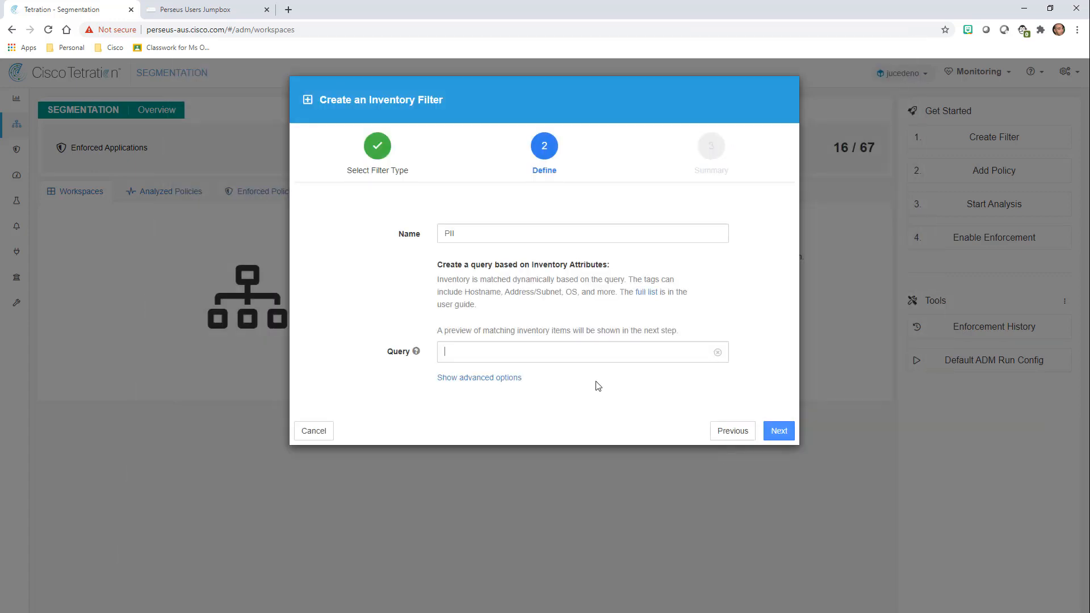
text(PI)
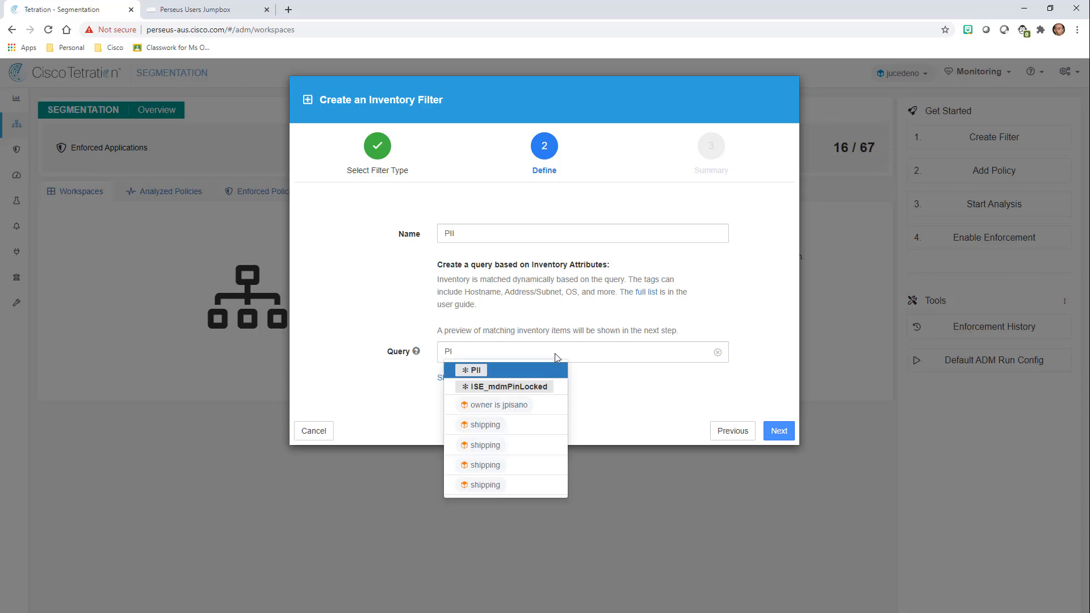
click(477, 367)
click(478, 370)
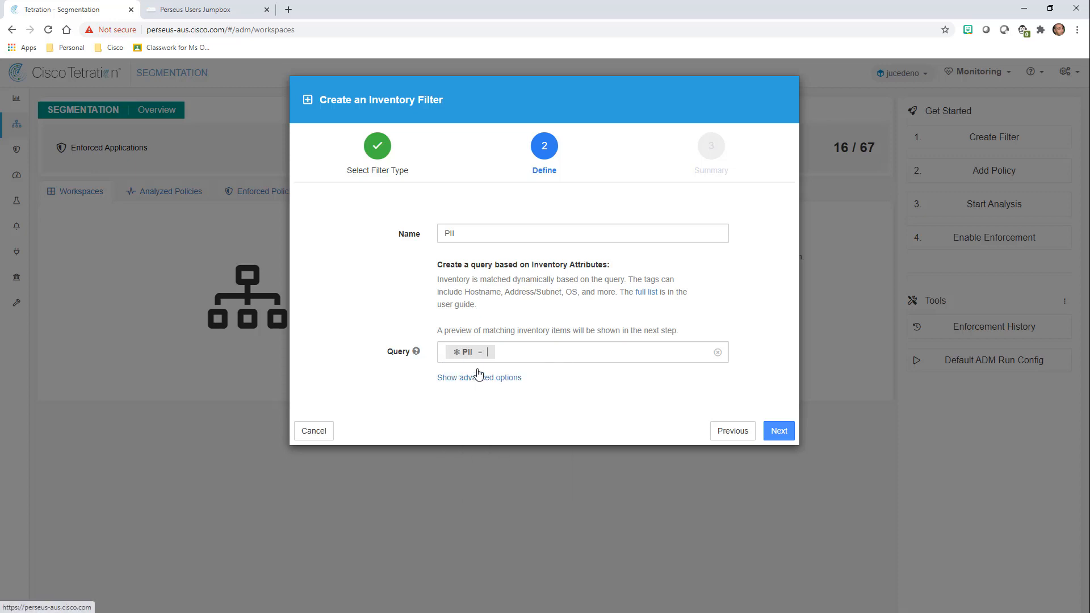
text(TRUE)
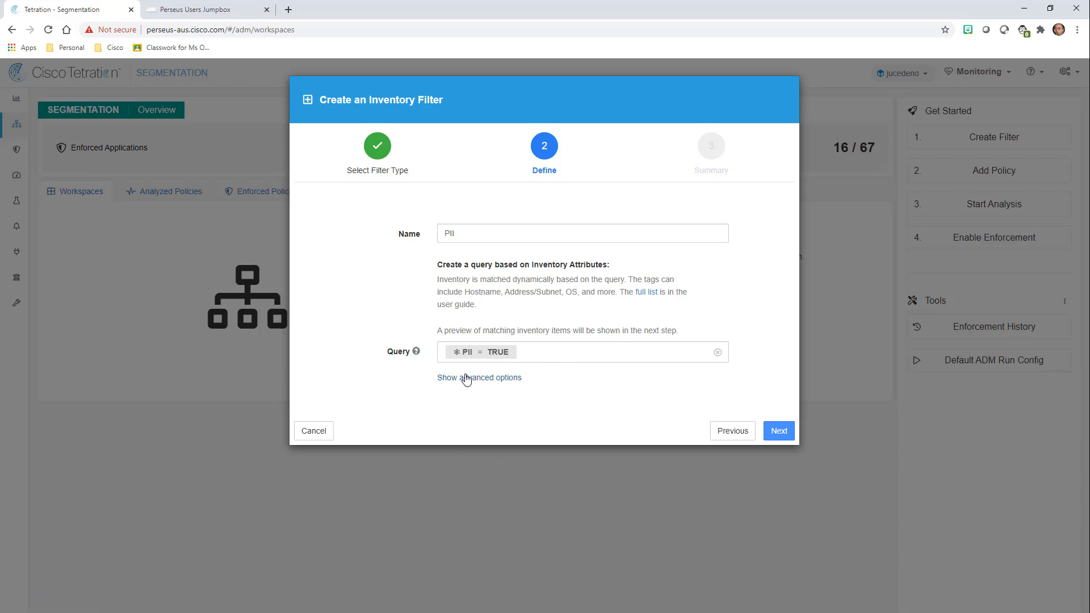
click(464, 378)
click(779, 502)
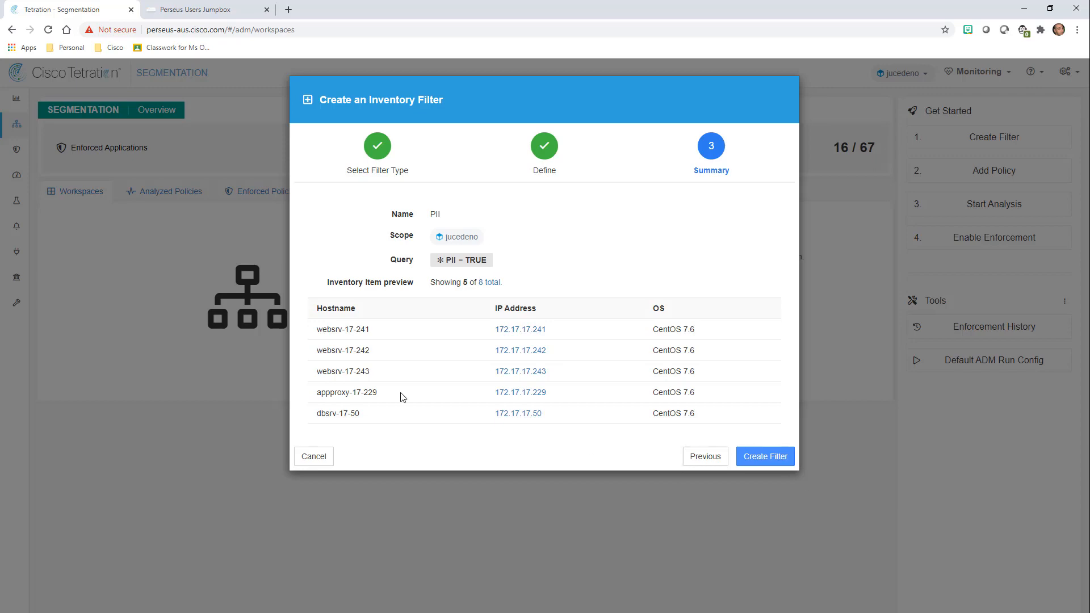
click(765, 458)
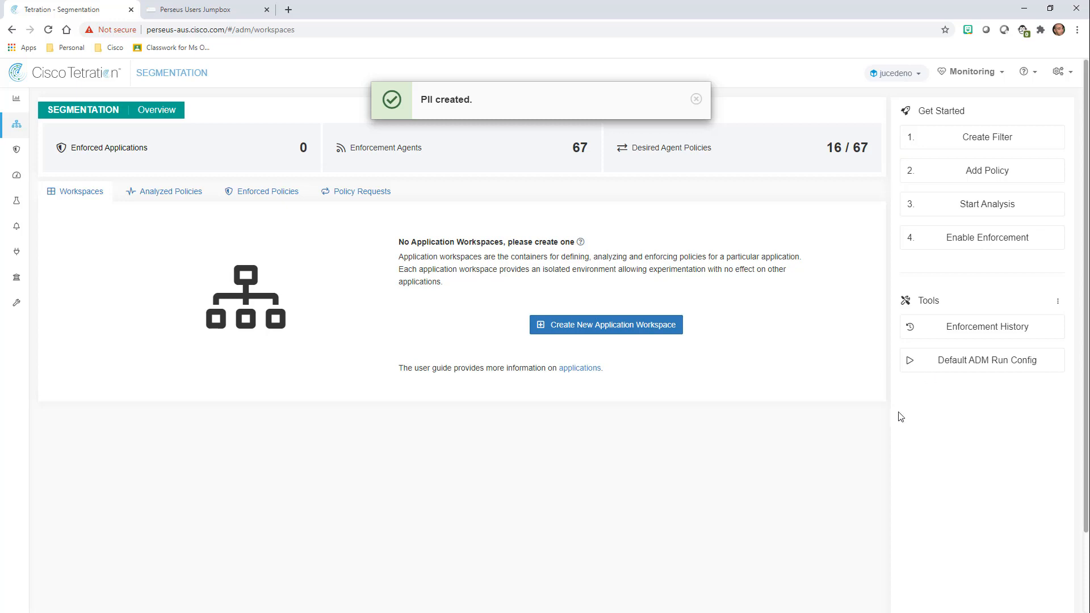
Name the new workspace Global Infosec Policies with the description 'Gobal DC Rules'.
click(594, 329)
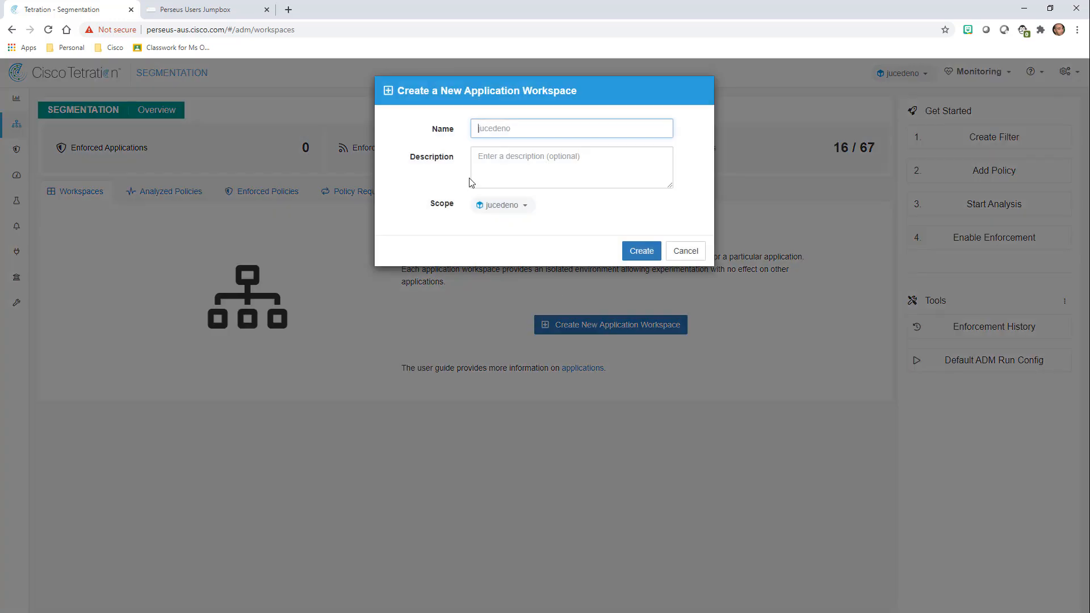
text(Global Infosec Pol)
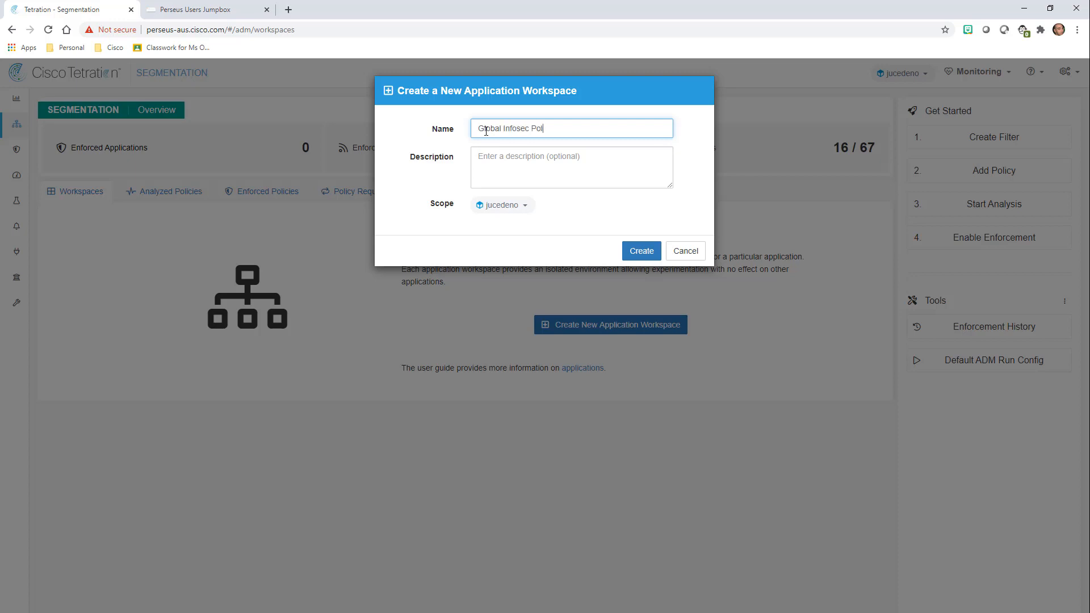
text(icies)
key(Tab)
text(Gobl)
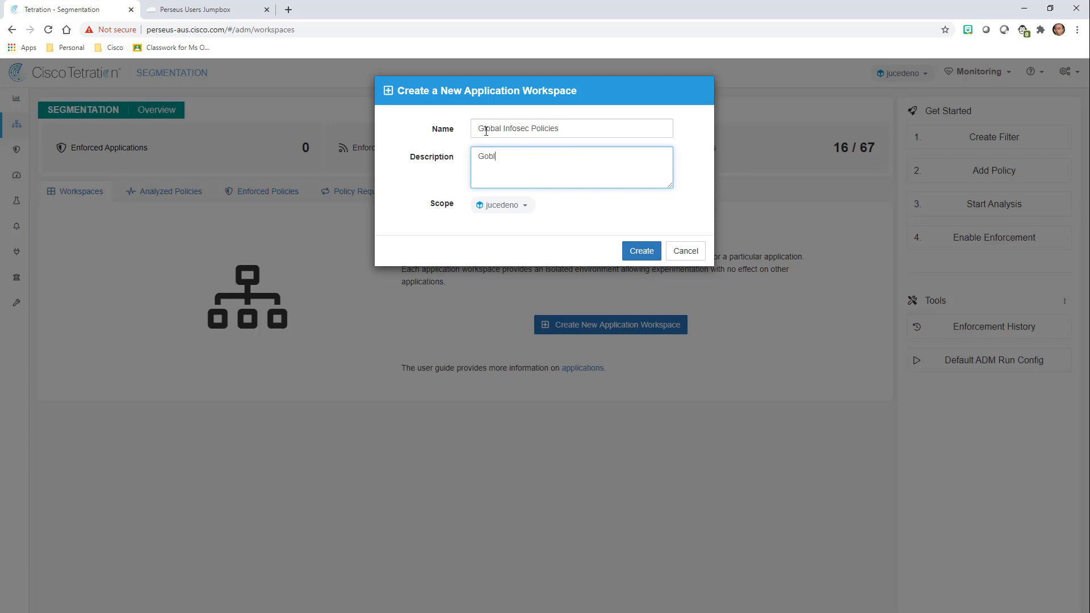
key(BackSpace)
text(al DC Rules)
Create the workspace and show its empty Absolute policies list, with DENY as the catch-all.
click(641, 250)
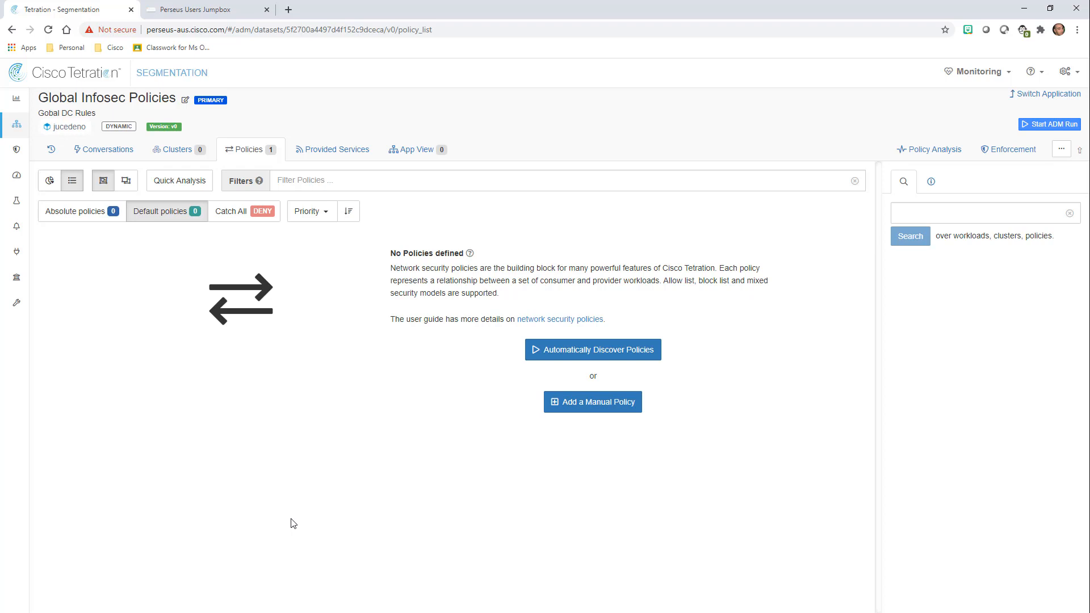
click(80, 219)
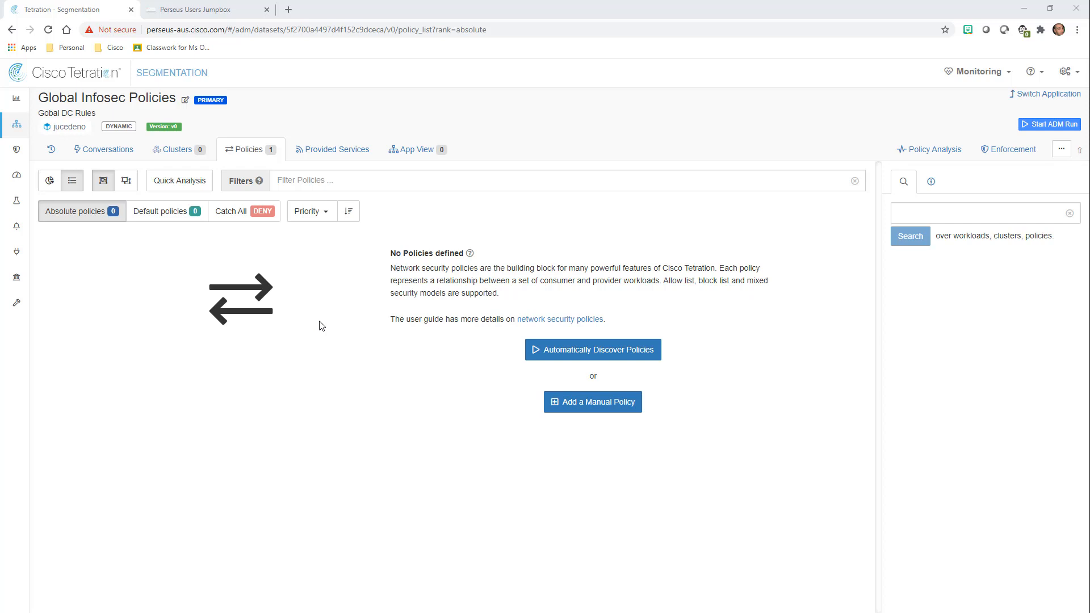
Add a manual priority 100 ALLOW policy with PRD as both consumer and provider.
click(587, 404)
click(453, 265)
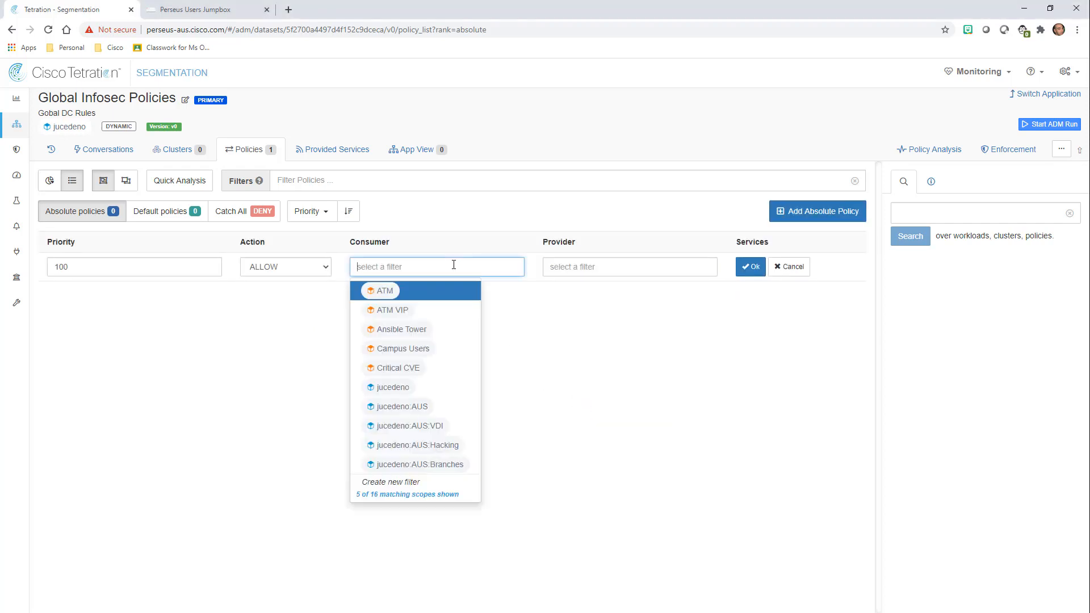
text(PRD)
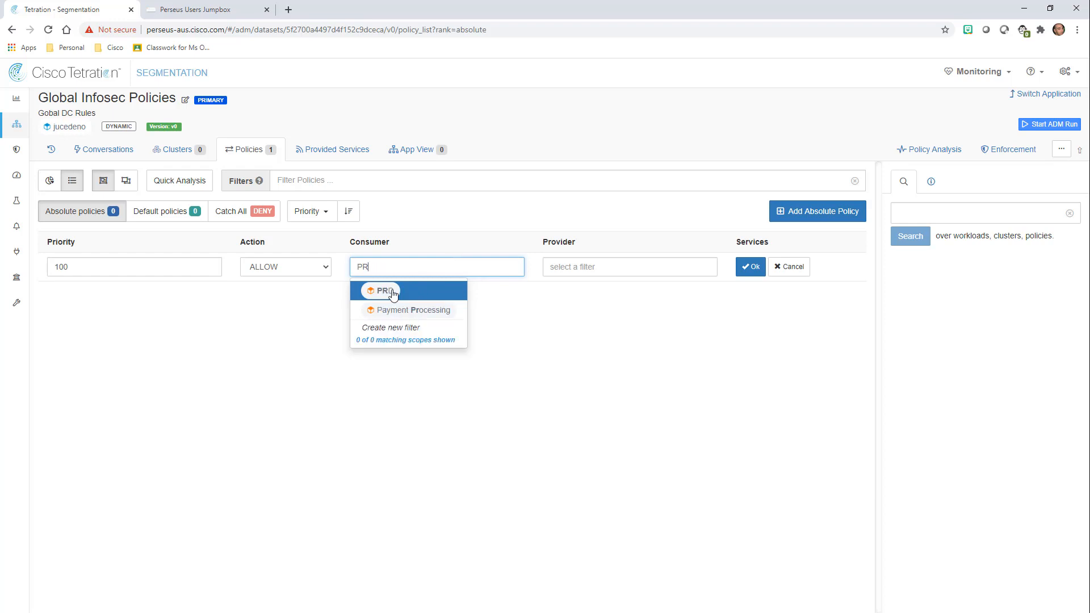
click(391, 291)
click(585, 267)
text(PR)
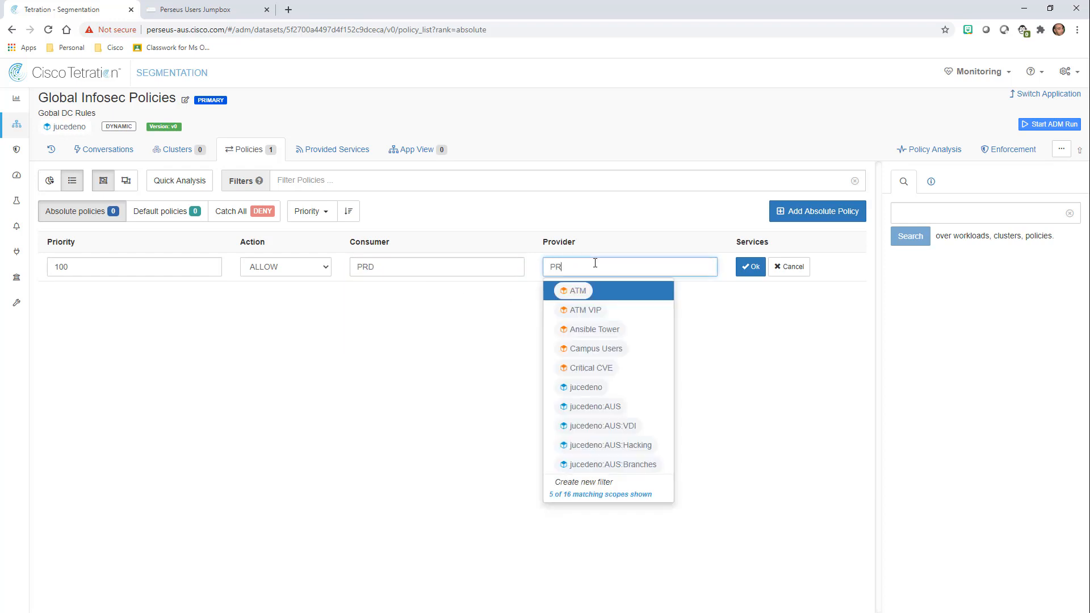
click(585, 287)
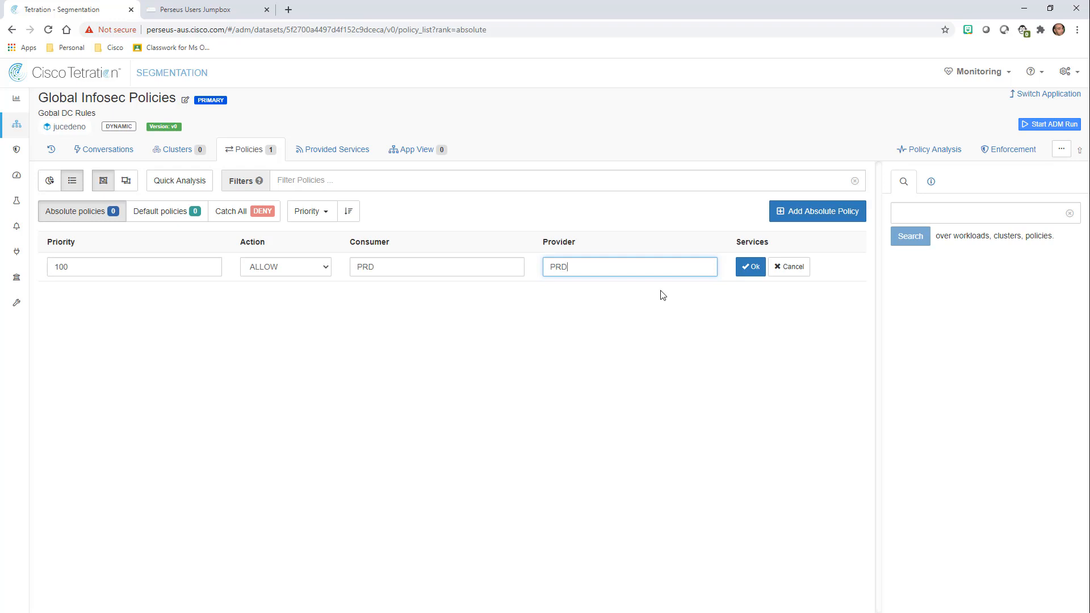
click(750, 270)
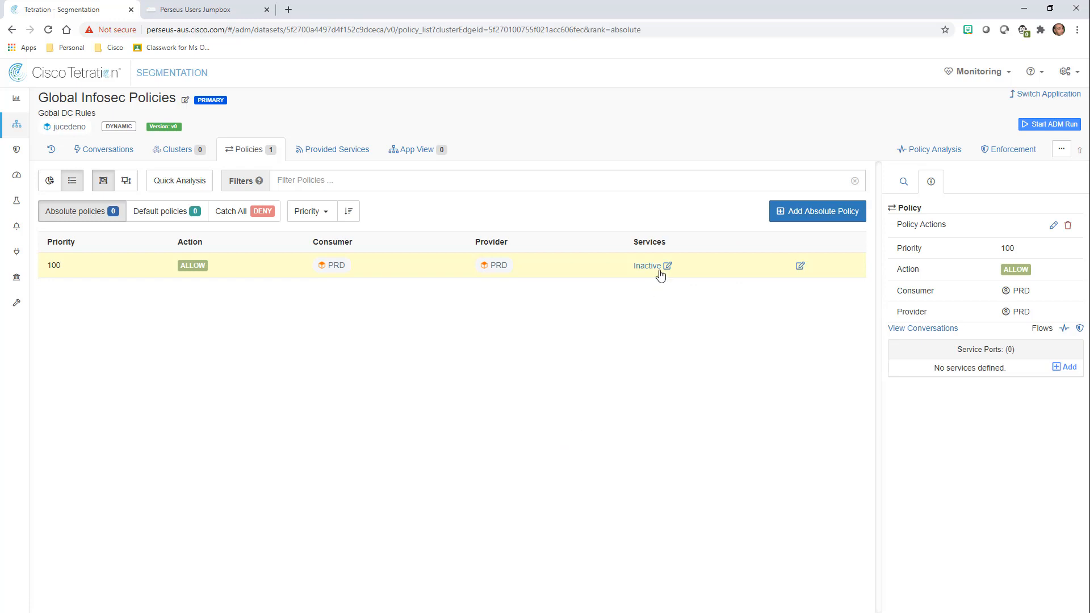
Give the PRD-to-PRD policy an ANY service port.
click(1065, 367)
click(929, 373)
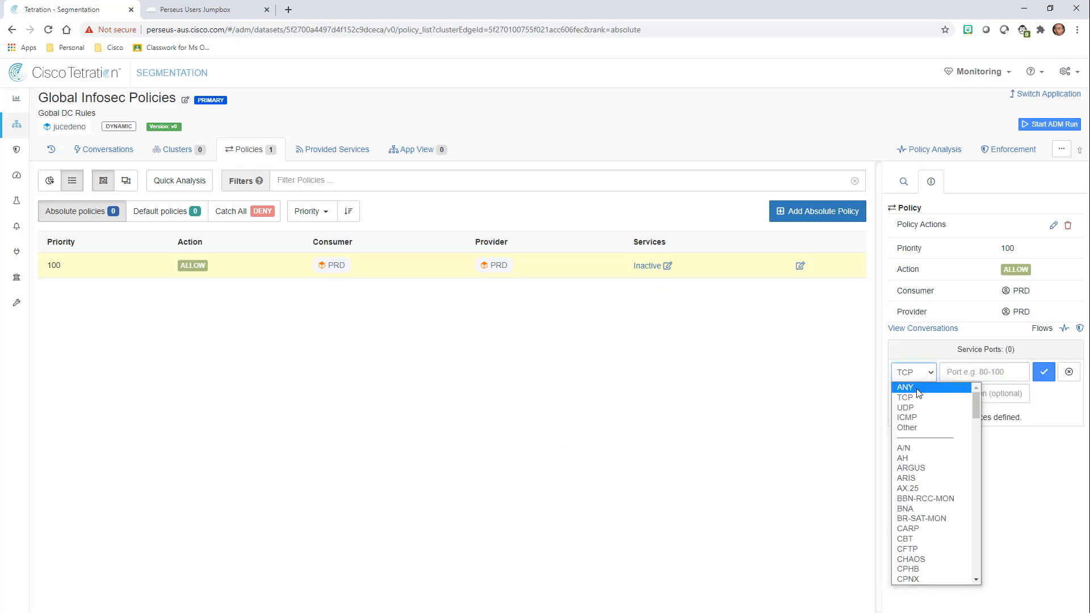
click(905, 388)
click(1044, 372)
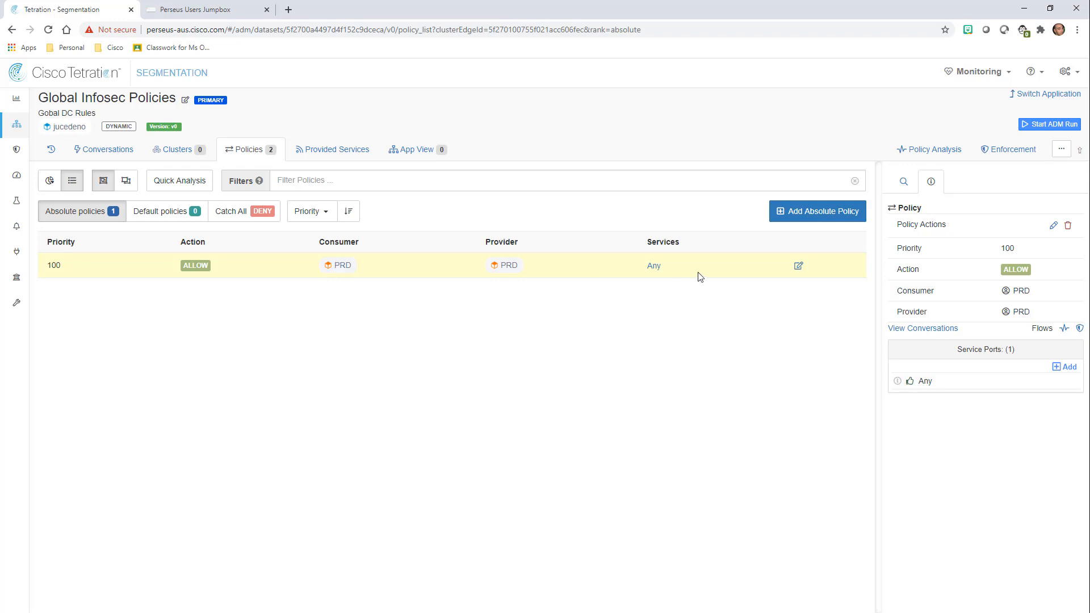
Inspect the PRD filter's Environment = PRD query and its 8 CentOS 7.6 workloads.
drag(886, 271, 826, 272)
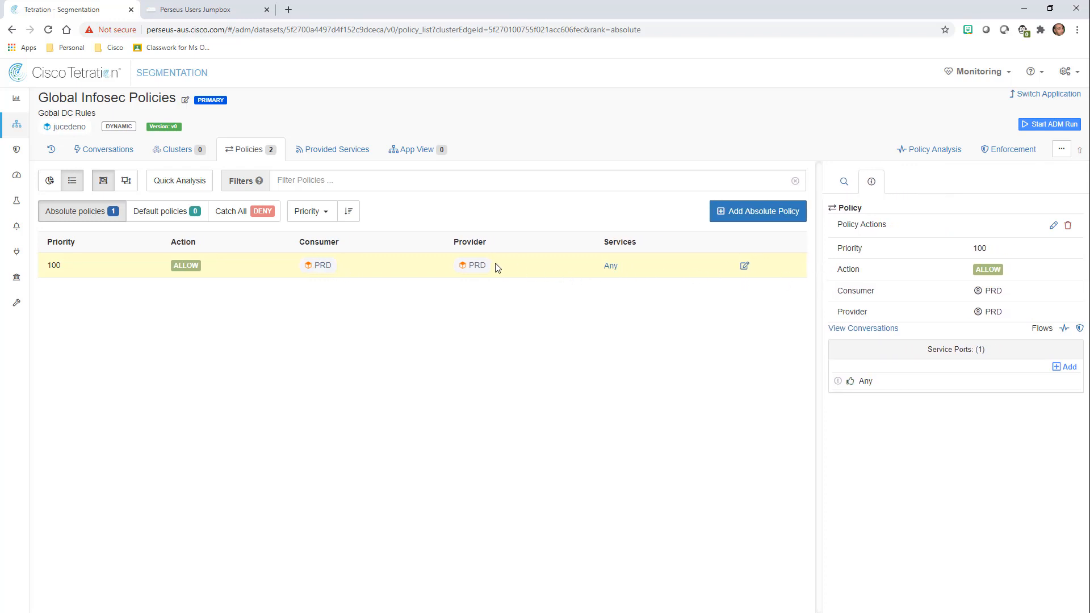
click(475, 267)
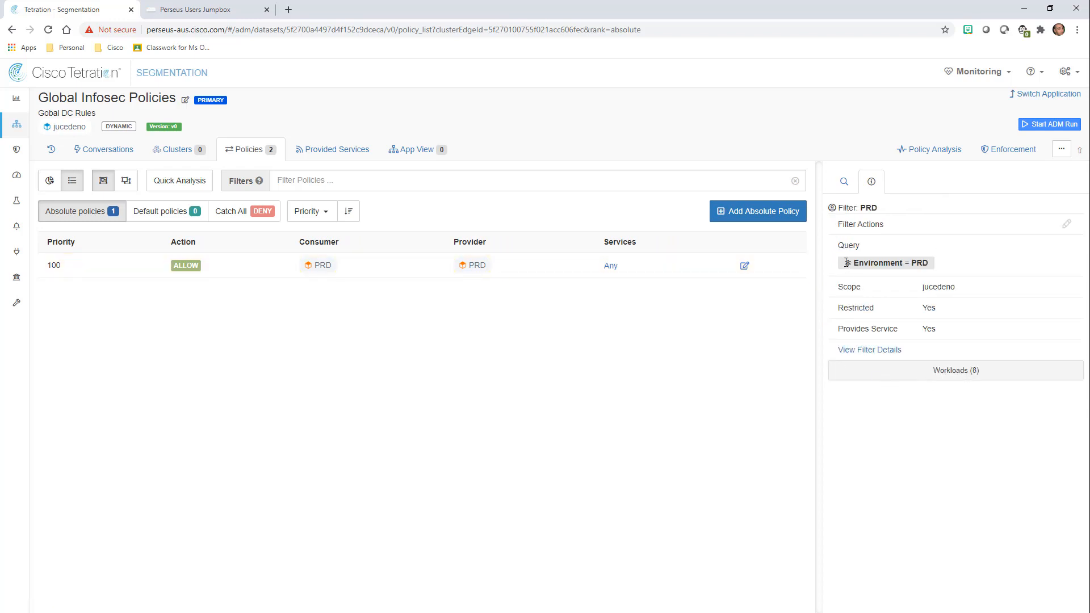
drag(846, 263, 938, 269)
click(947, 267)
click(954, 374)
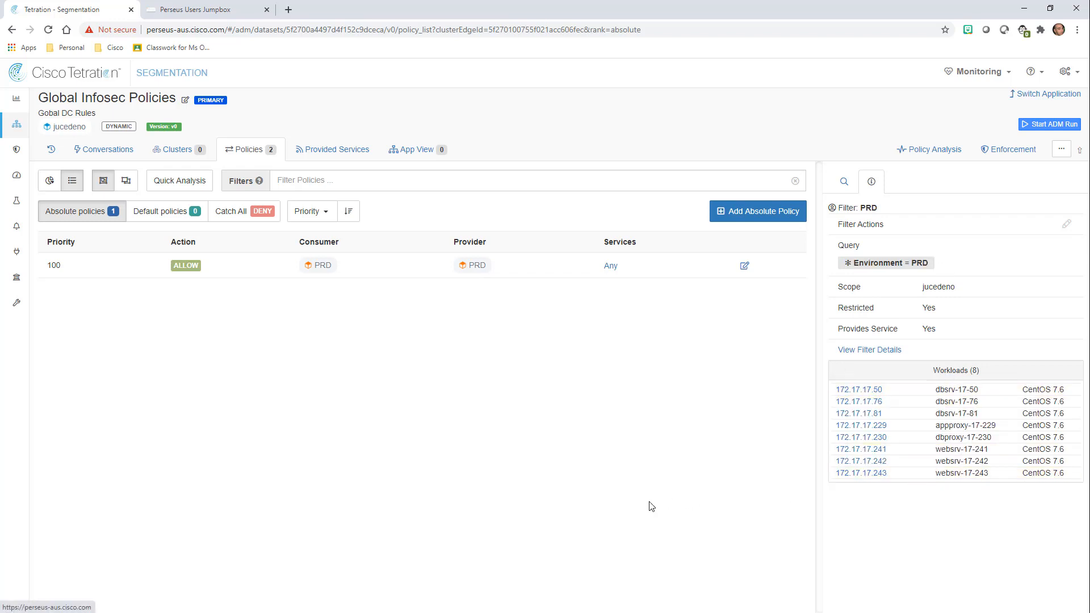
Add a priority 100 absolute policy with PII as both consumer and provider.
click(758, 213)
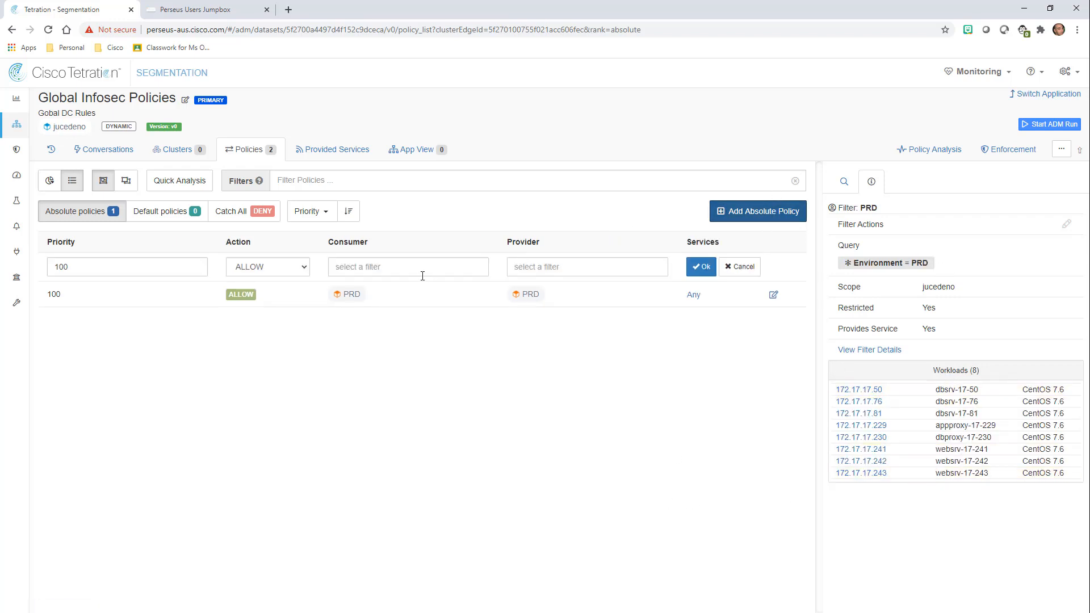
click(423, 275)
text(PI)
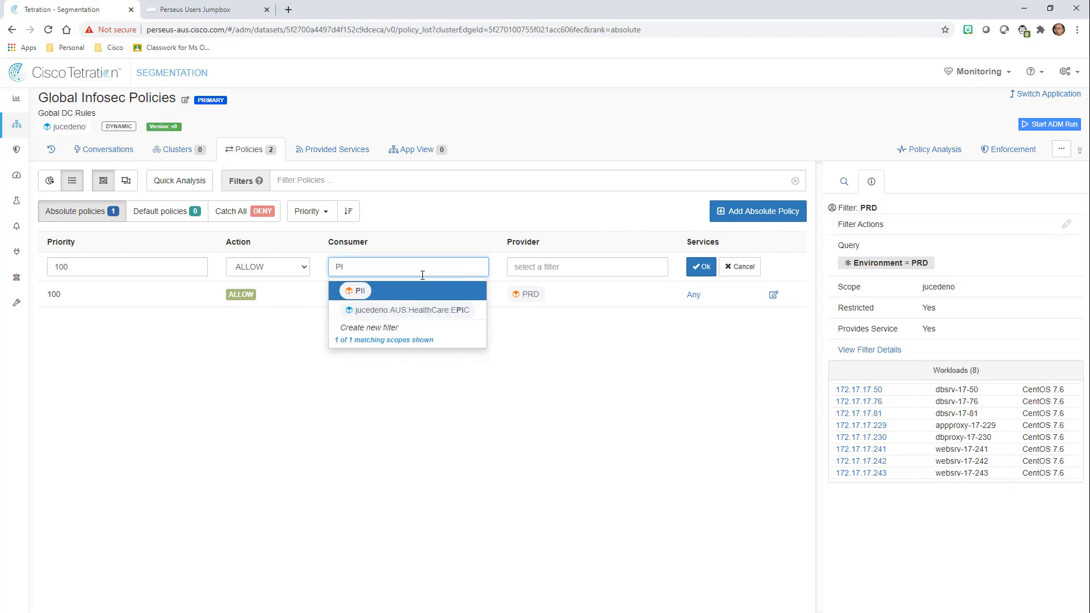
click(363, 292)
click(522, 267)
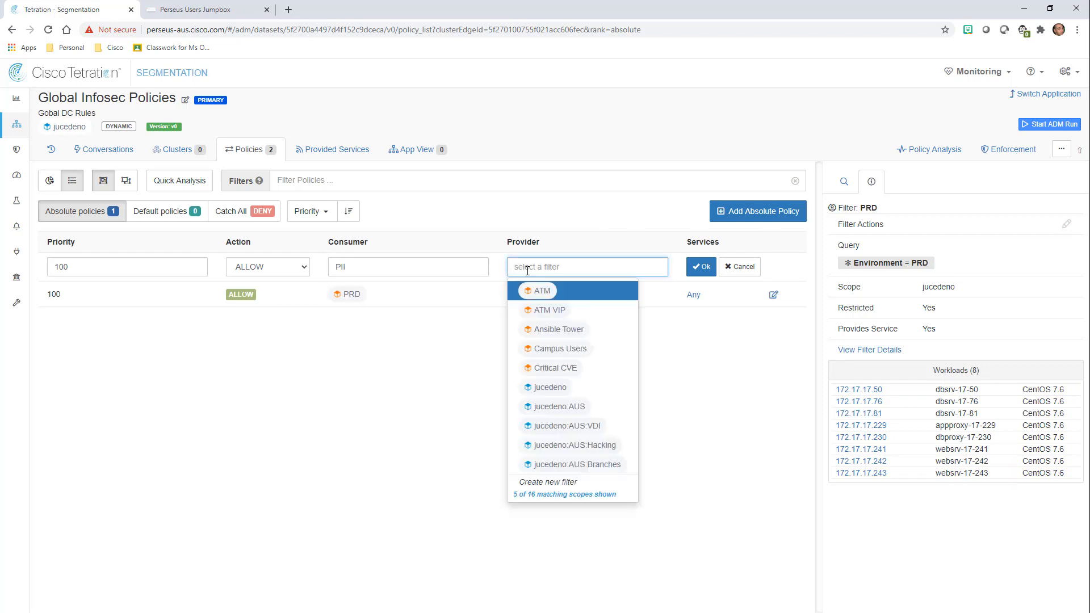
text(PI)
click(531, 288)
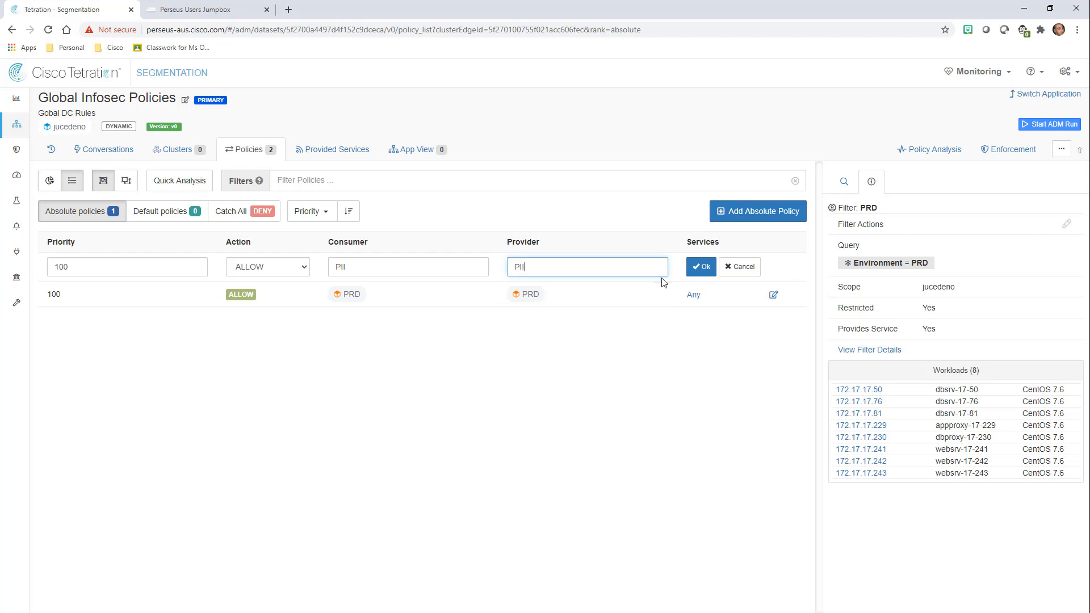
click(694, 269)
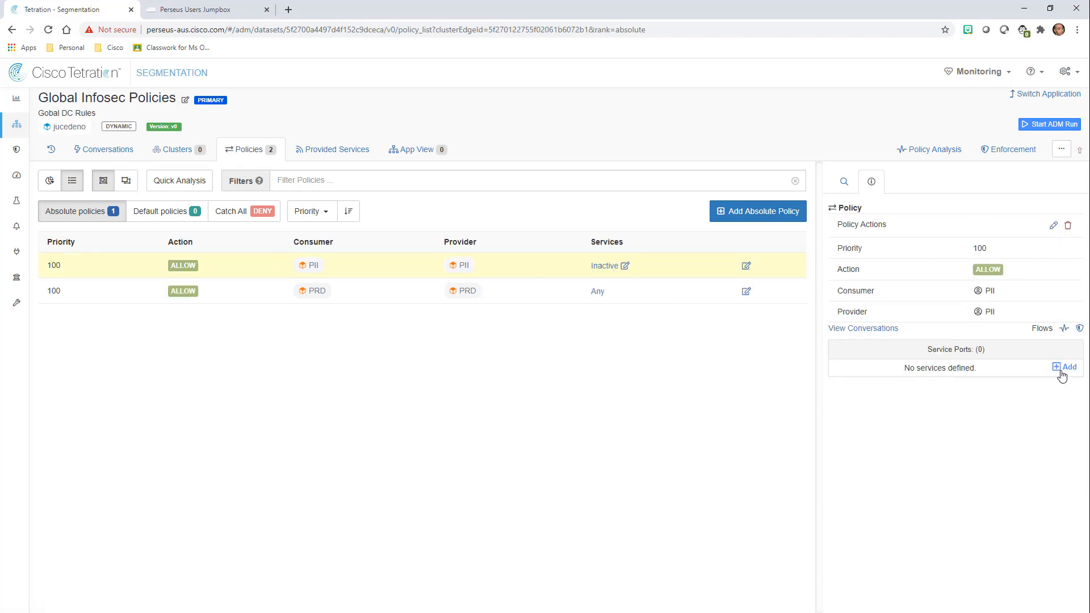
Give the PII policy an ANY service port and begin a third absolute policy.
click(1061, 371)
click(872, 372)
click(846, 387)
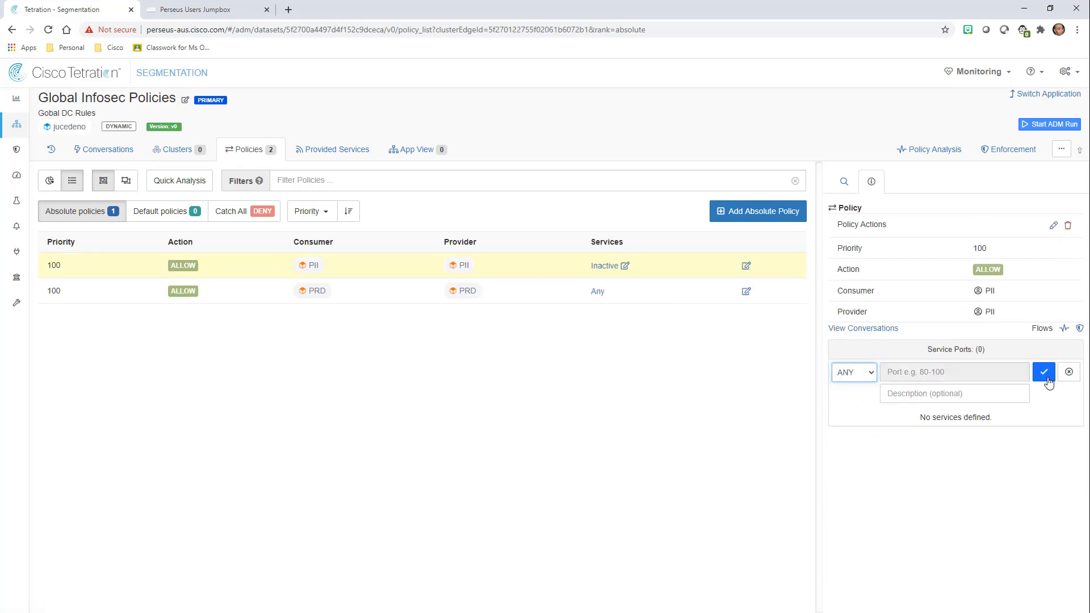
click(1044, 374)
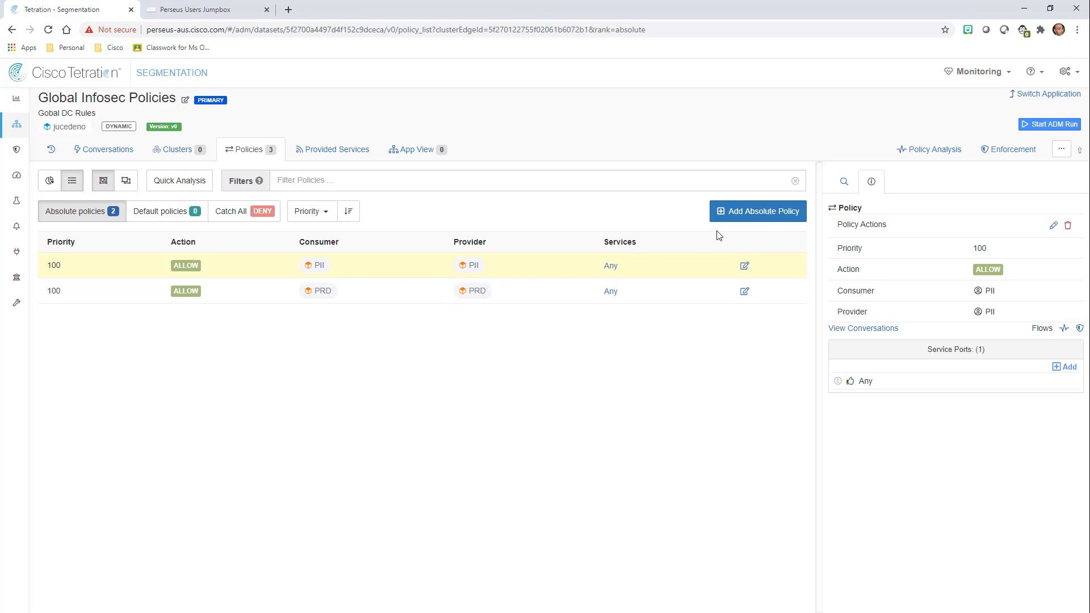
click(732, 220)
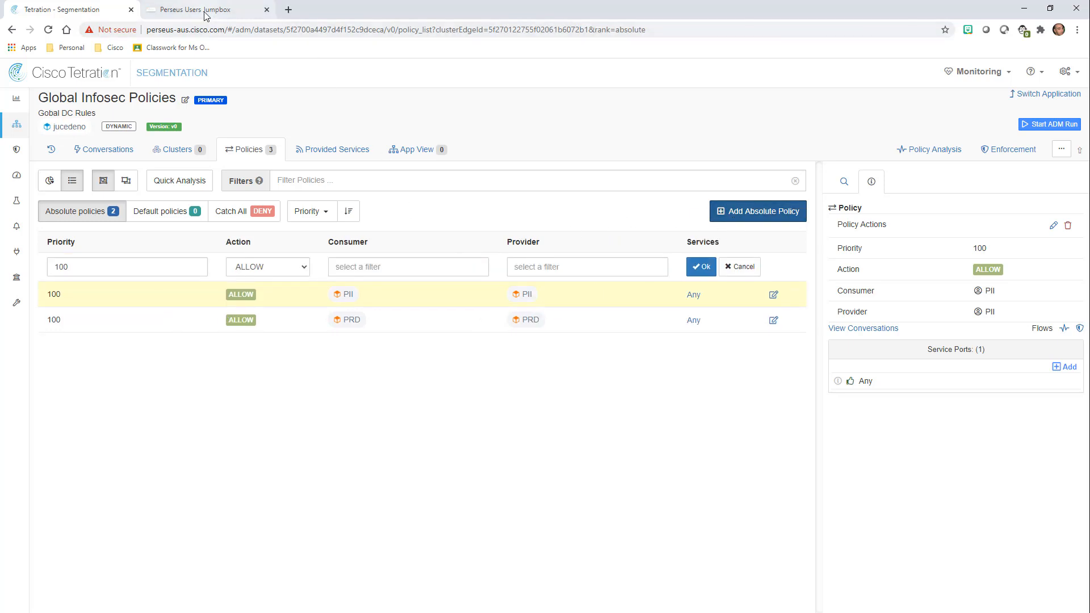
Pick Guacamole as the new policy's consumer and begin a new filter for the provider.
click(383, 265)
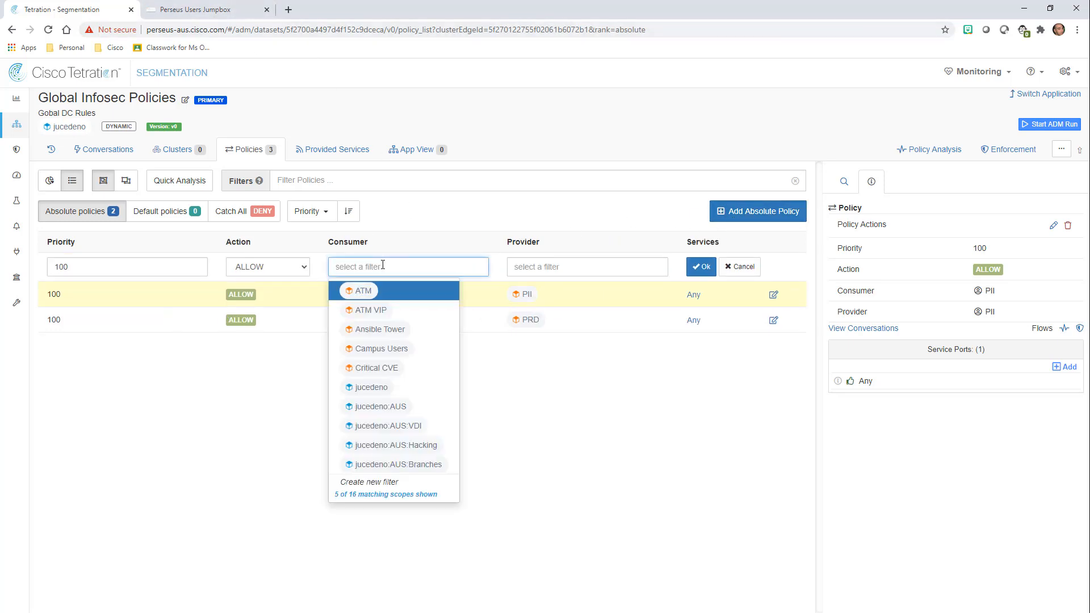
text(GUa)
click(374, 291)
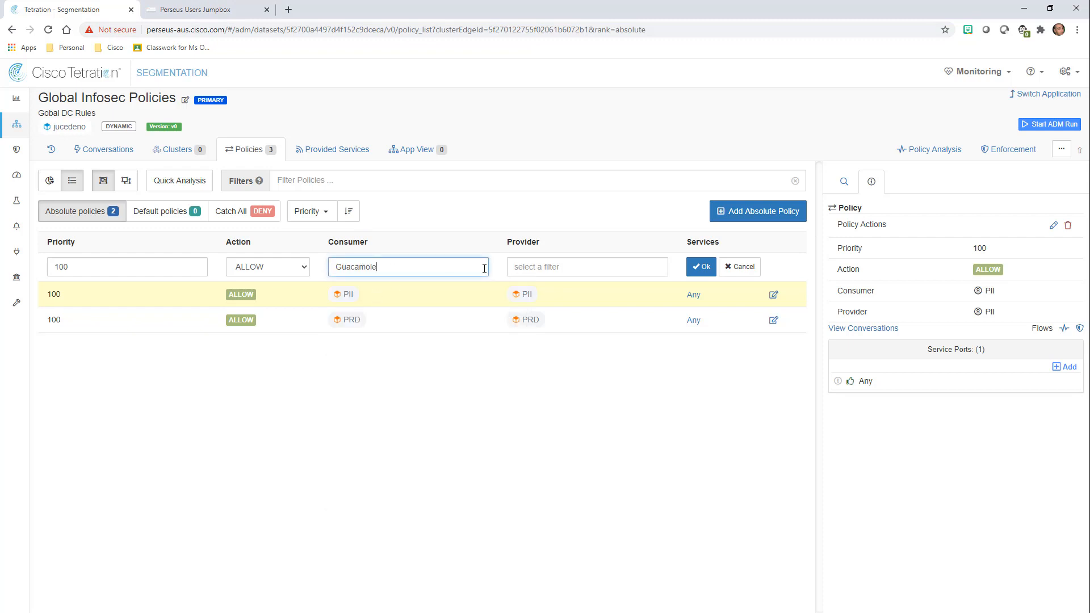
click(561, 266)
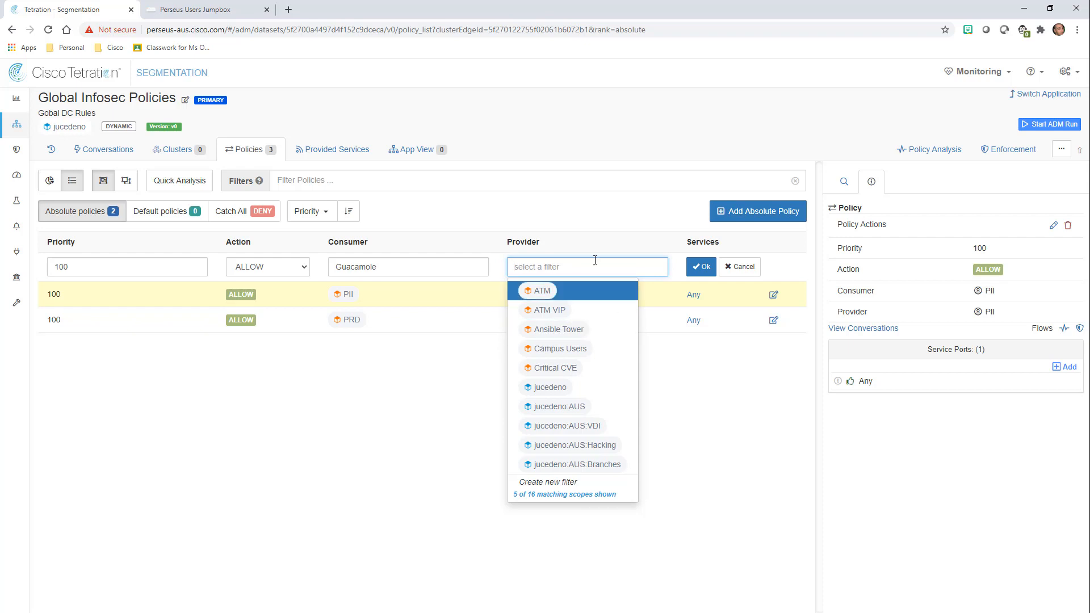
click(560, 486)
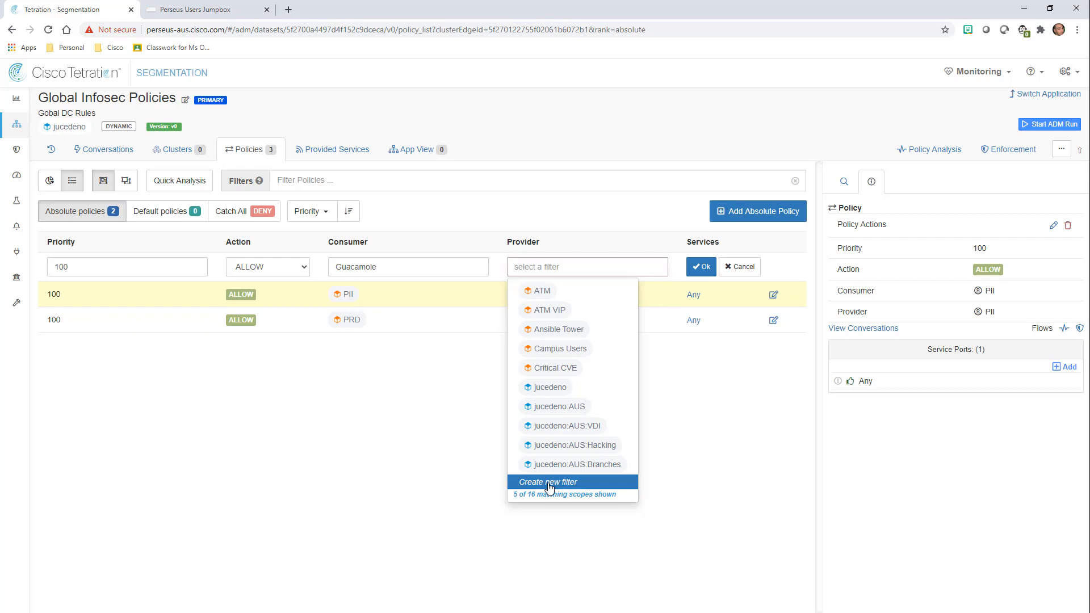
Name the filter MSWindows and tick the ownership-scope and external-service options.
text(MSWindows)
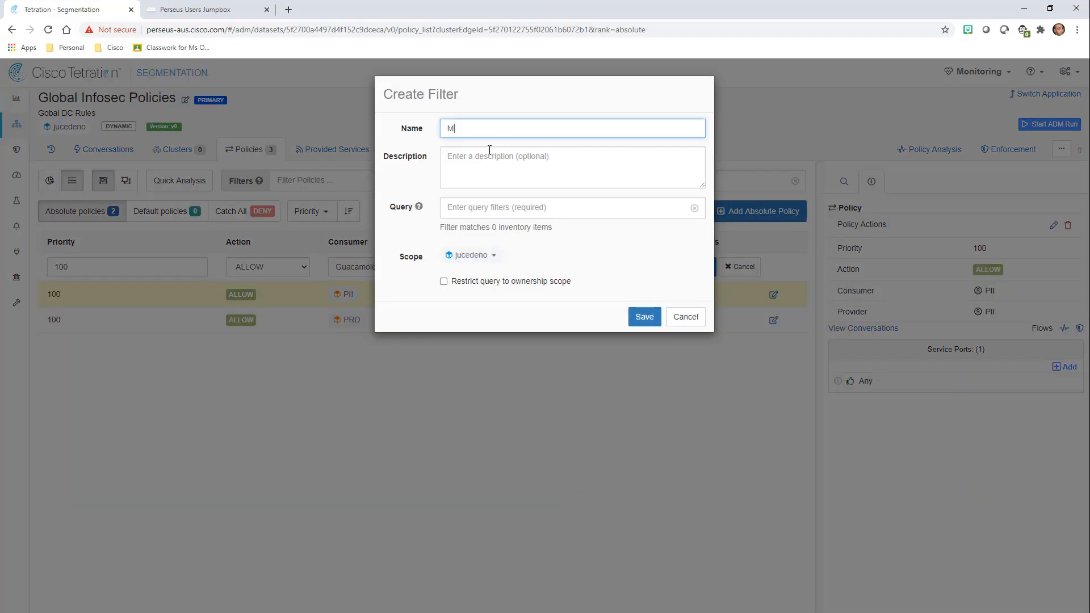
click(479, 214)
click(463, 282)
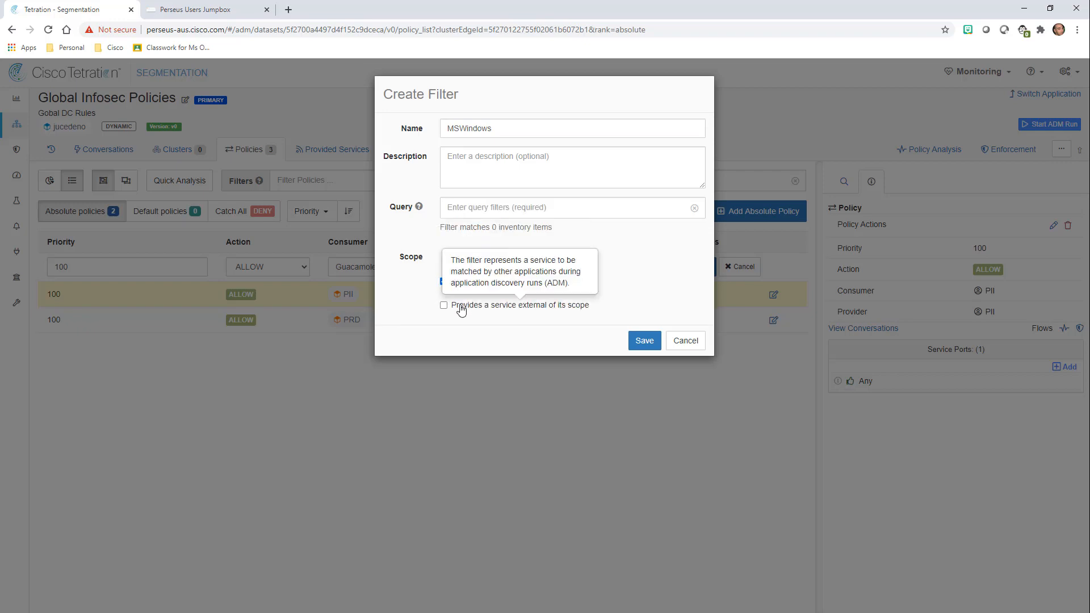
click(461, 309)
Build the filter query OS contains MSWindows.
click(470, 216)
text(O)
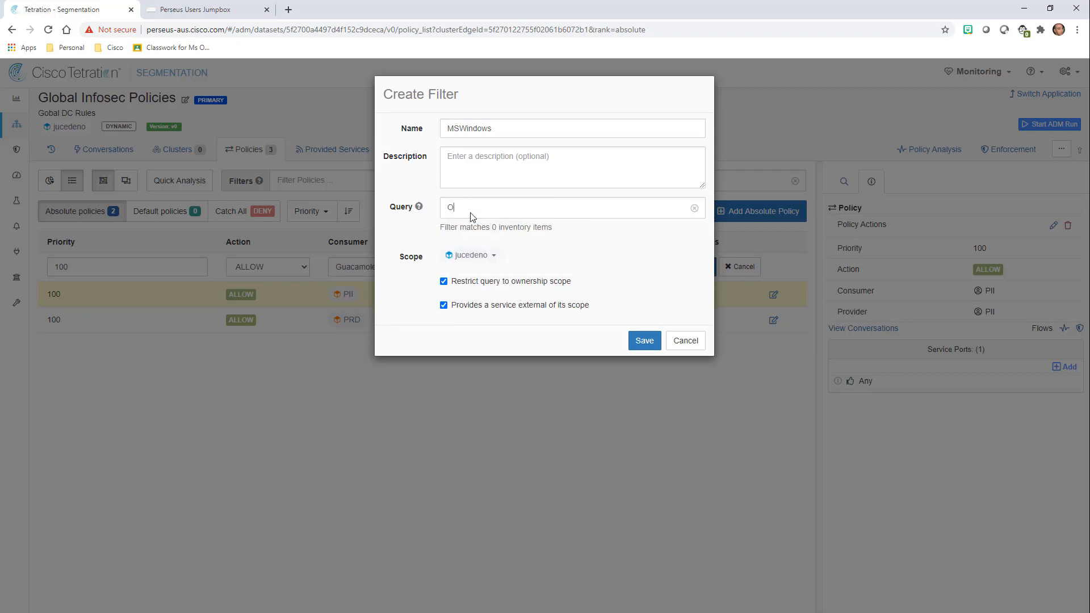
text(S)
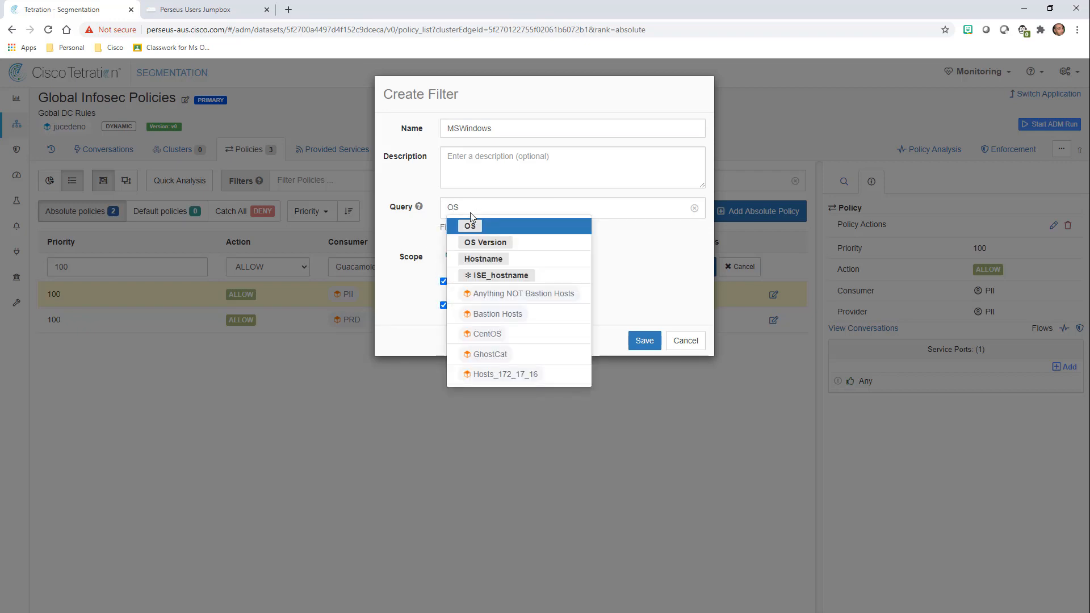
click(471, 226)
click(471, 227)
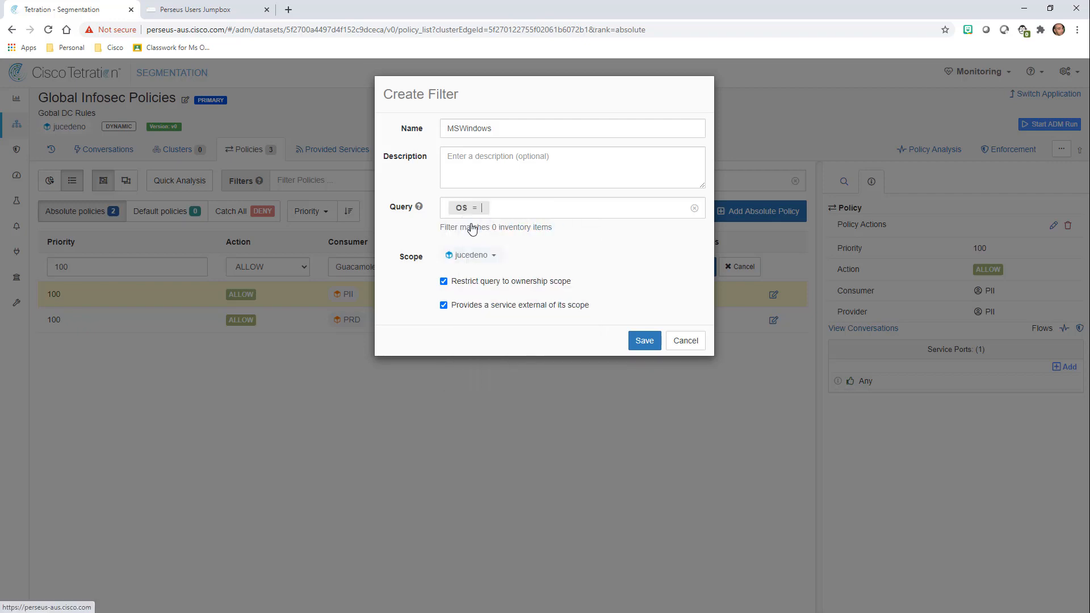
text(MSWindows)
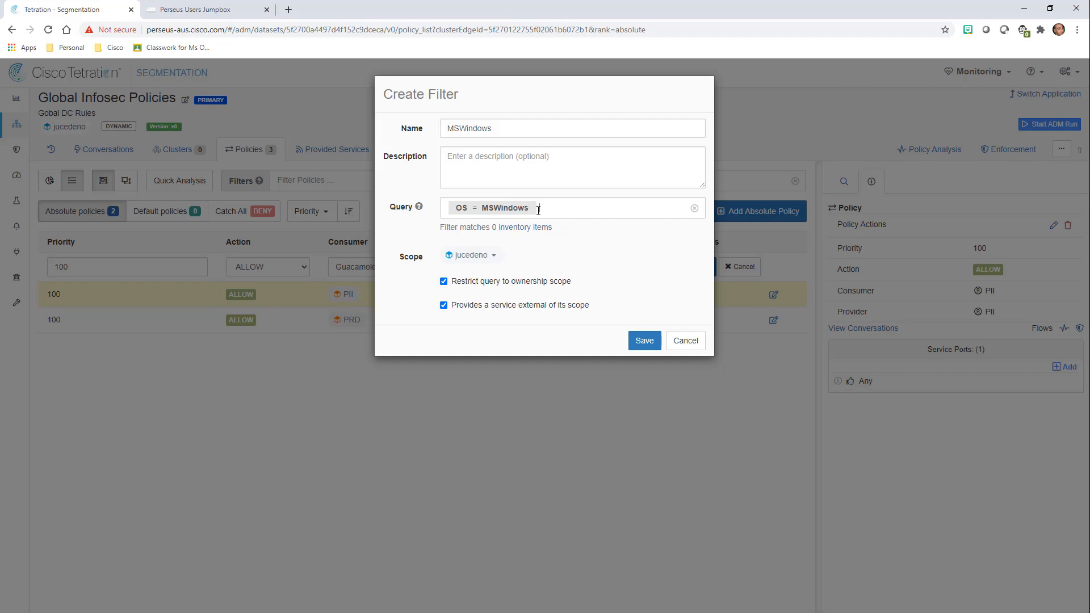
click(482, 210)
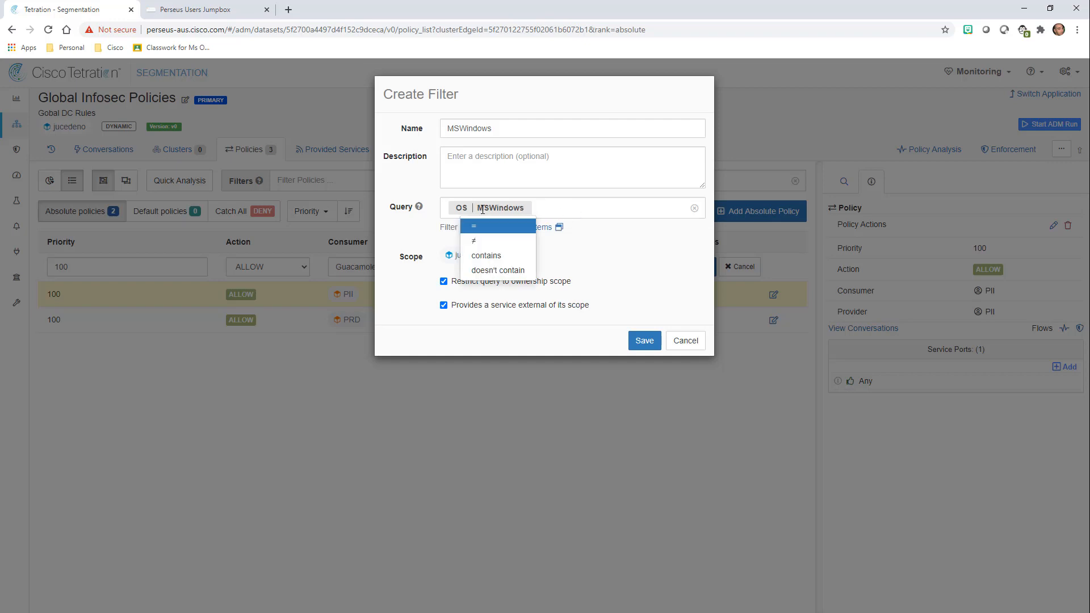
click(487, 255)
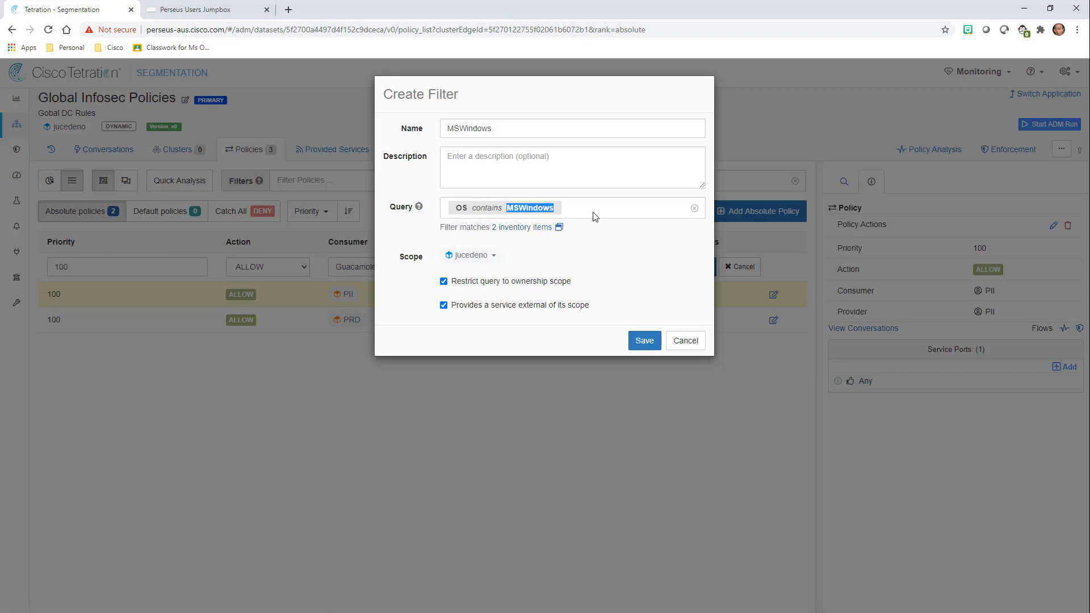
Review the 2 inventory items matched by OS contains MSWindows, including MSWindows10Pro.
click(514, 227)
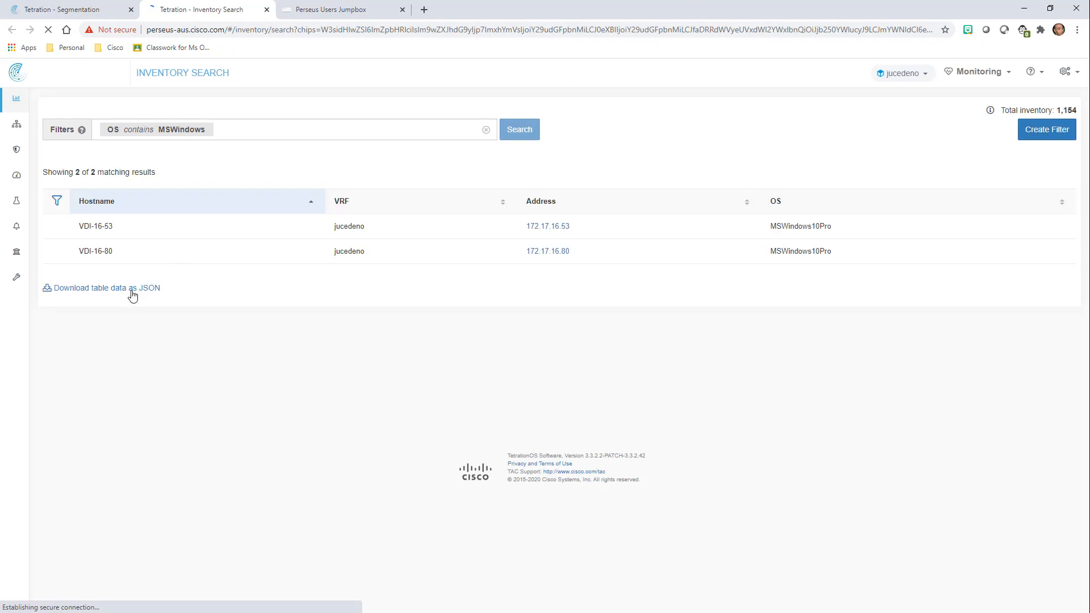
drag(73, 231, 263, 253)
click(264, 255)
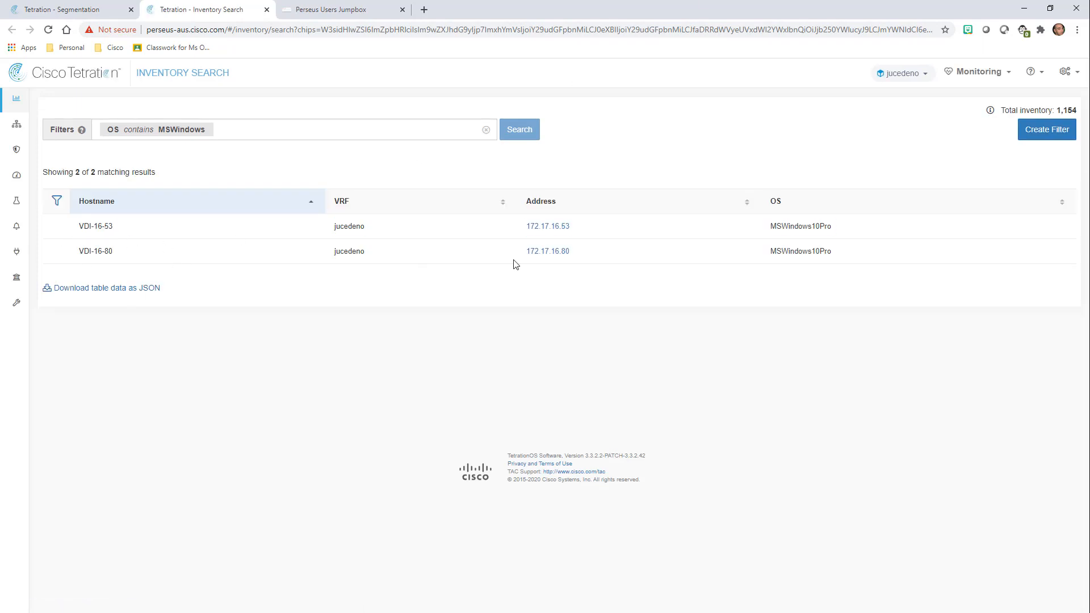
drag(768, 226, 839, 230)
click(850, 232)
click(93, 15)
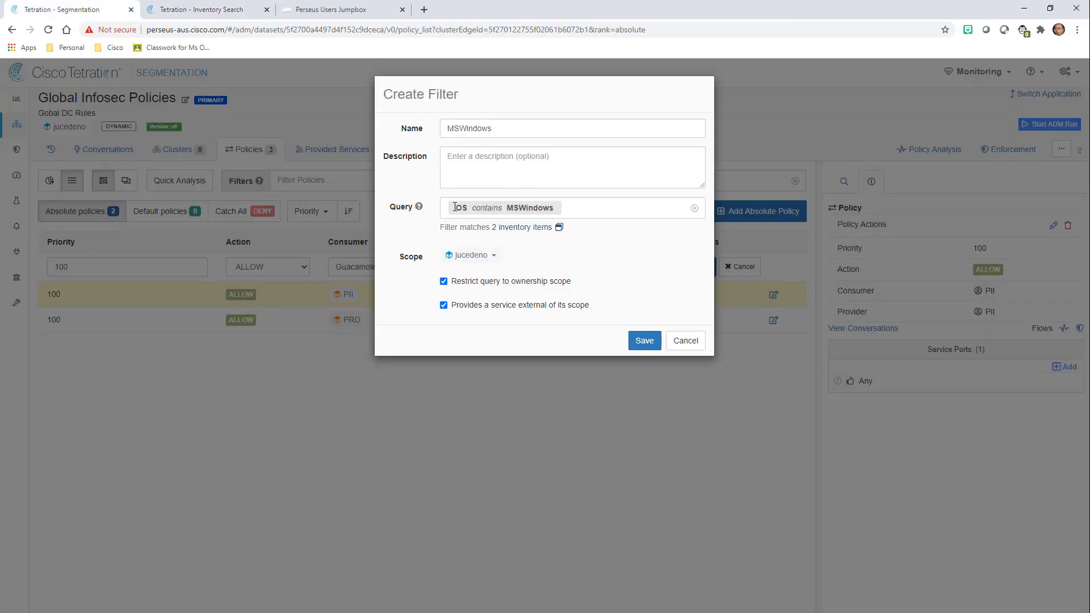
Extend the query with 'or OS contains MSServer' and view the 3 matching hosts.
click(576, 214)
text(or OS)
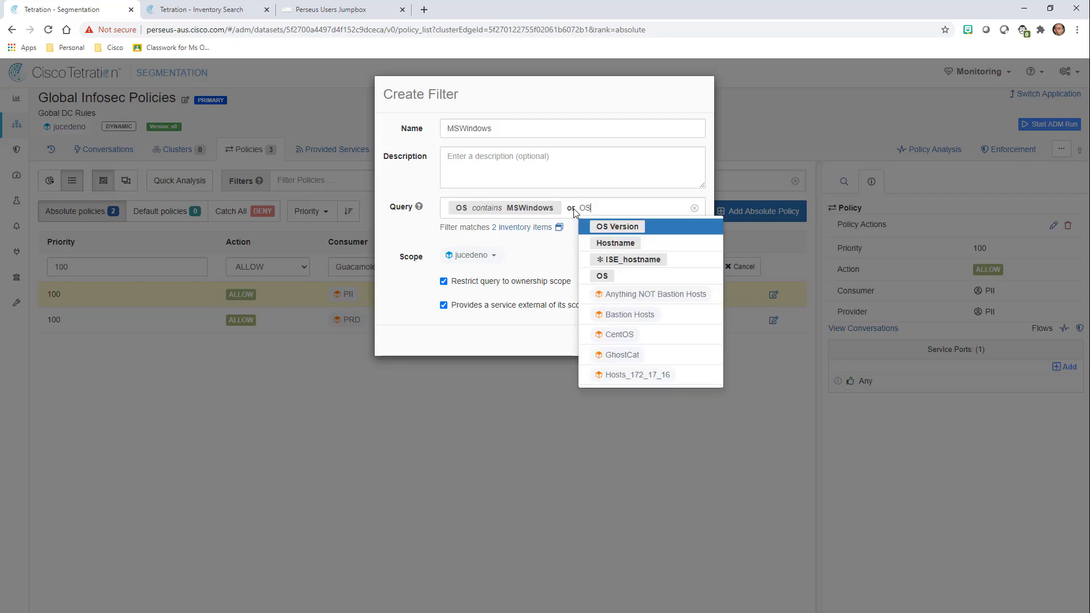
key(Down)
key(Down)
key(Down)
key(Return)
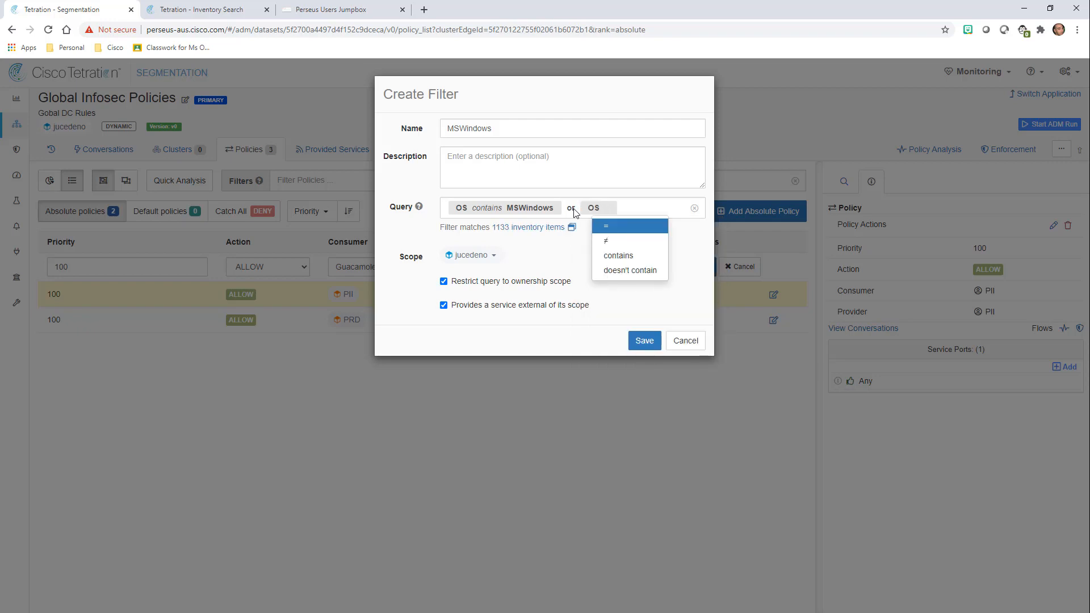
key(Down)
key(Down)
key(Return)
text(MSS)
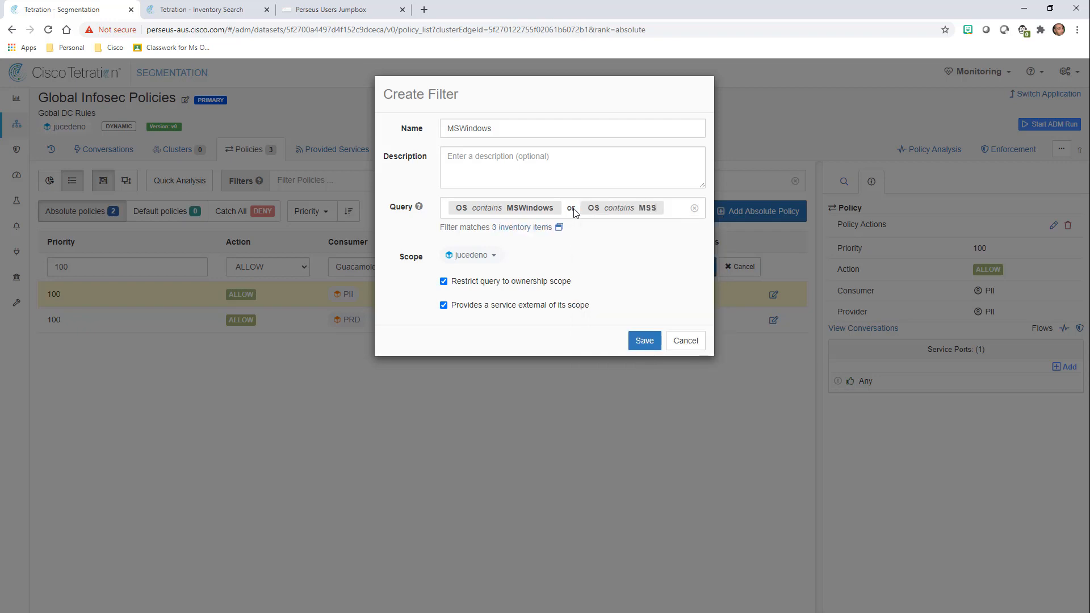
text(erver)
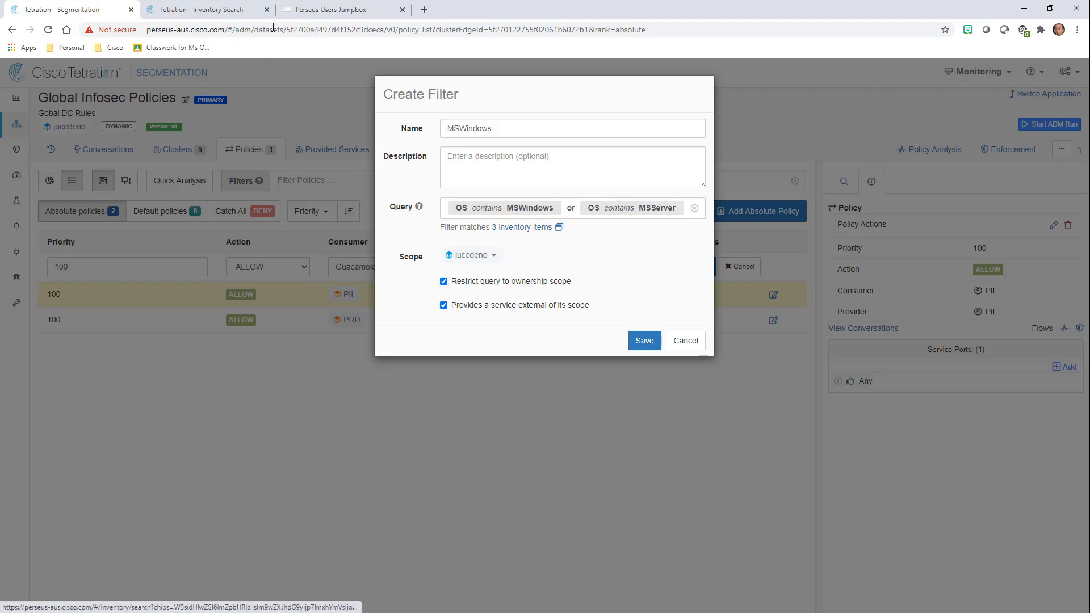
click(267, 9)
click(517, 228)
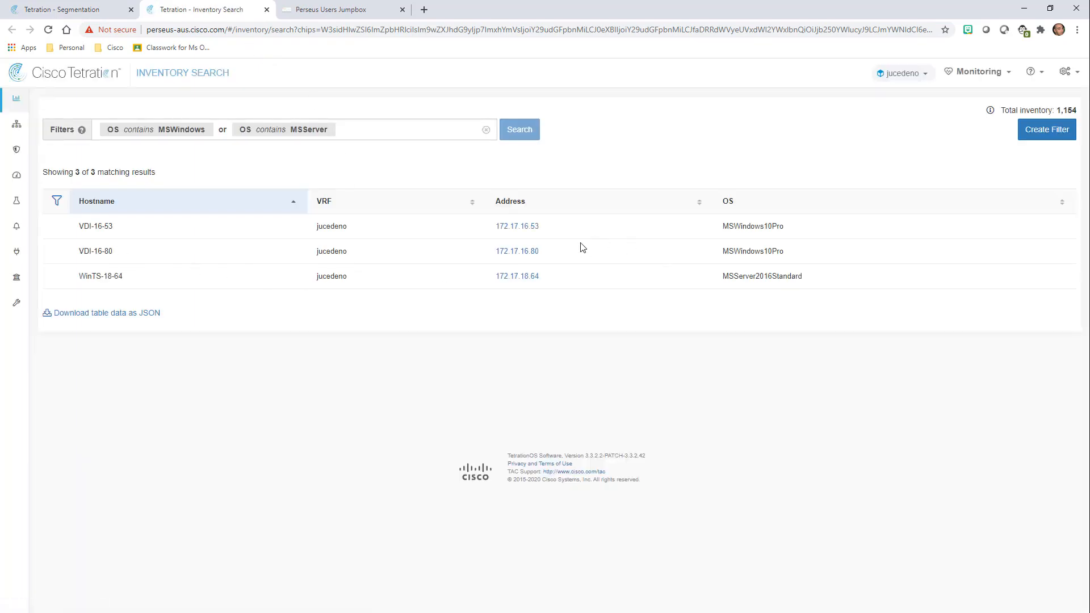
Inspect the matching hosts, such as WinTS-18-64 running MSServer2016Standard, then return to the filter.
drag(80, 277, 139, 278)
click(139, 279)
drag(862, 278, 697, 283)
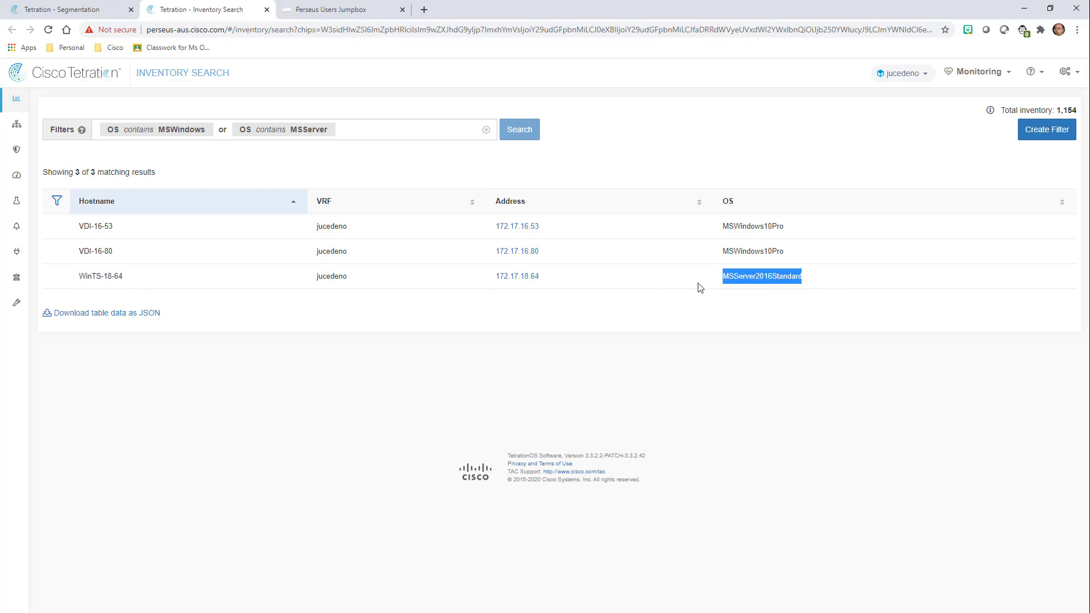
click(698, 283)
drag(830, 256, 747, 230)
click(747, 229)
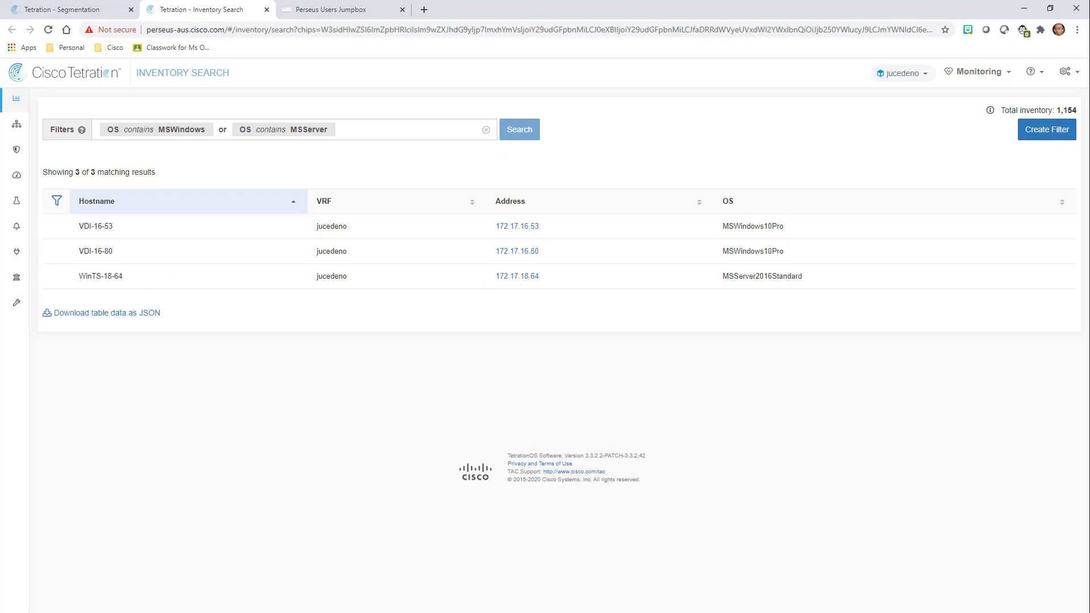
click(62, 10)
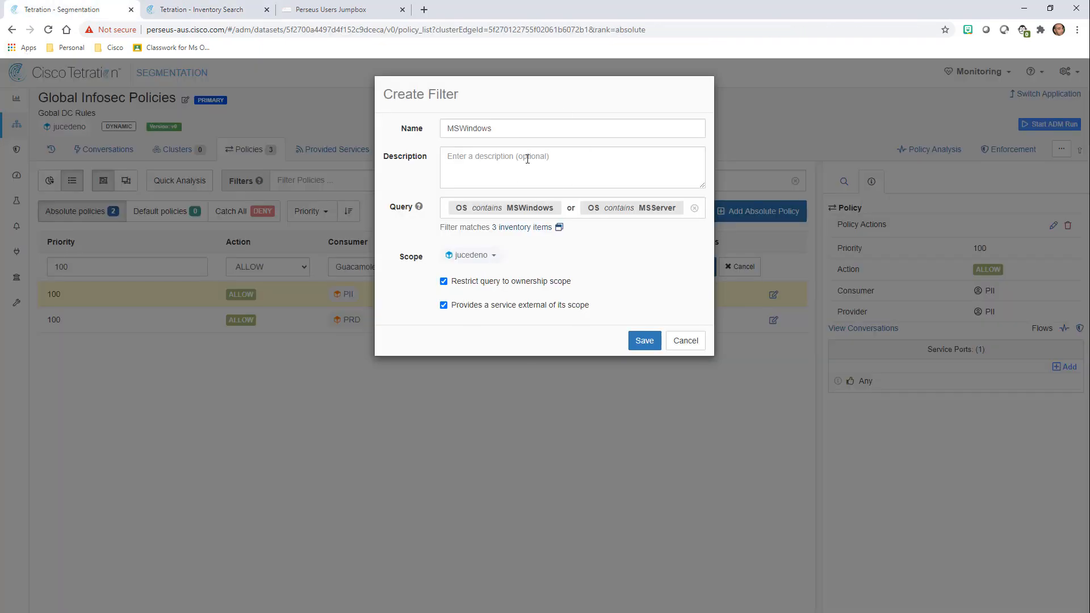
Save the MSWindows filter, confirm the Guacamole-to-MSWindows policy, and start adding a service port.
click(648, 342)
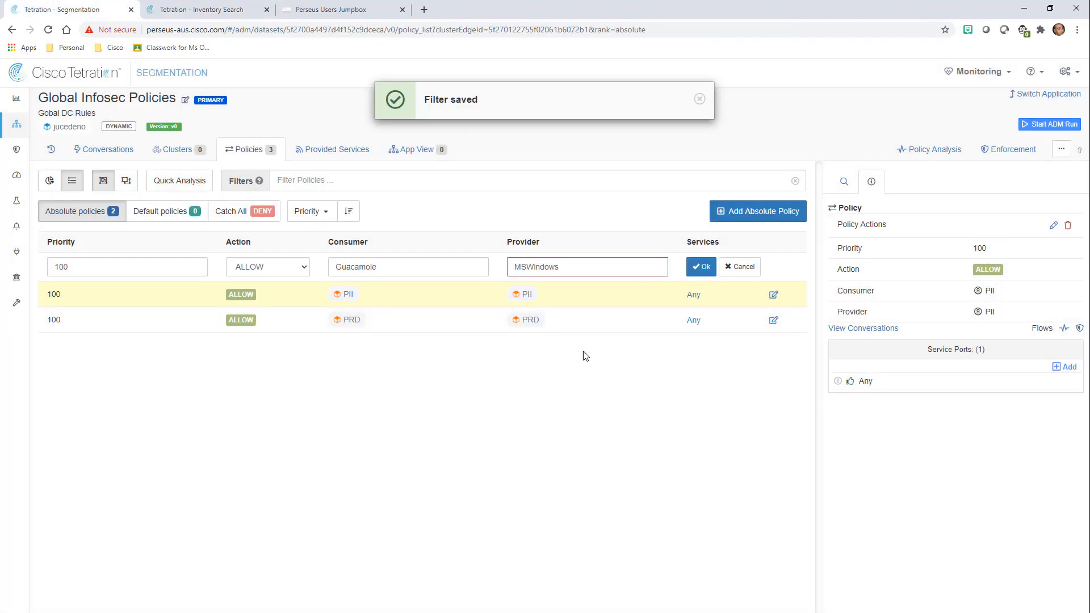
click(701, 267)
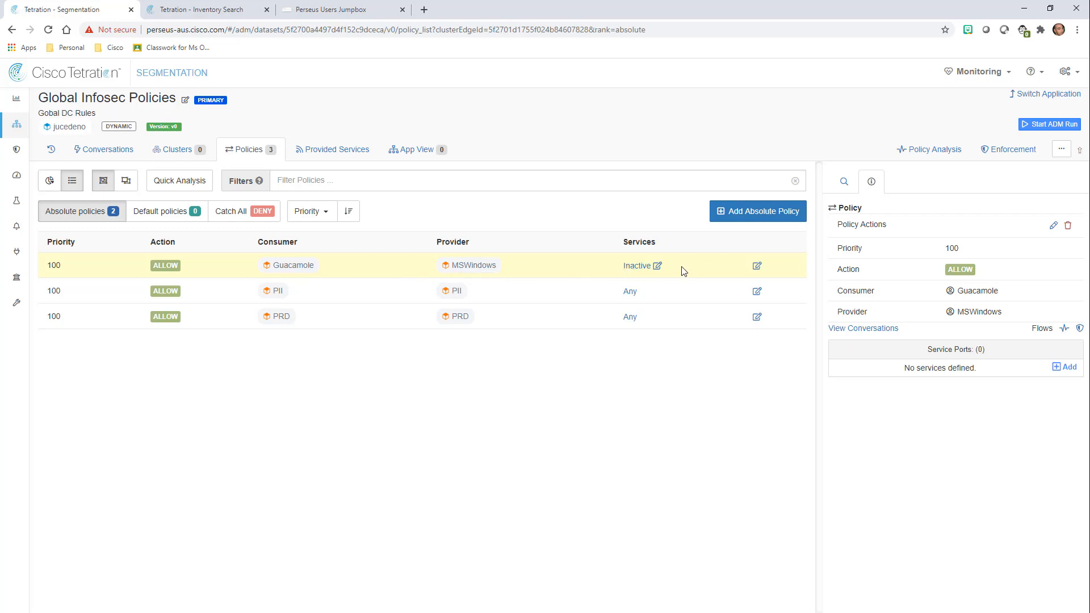
click(1064, 366)
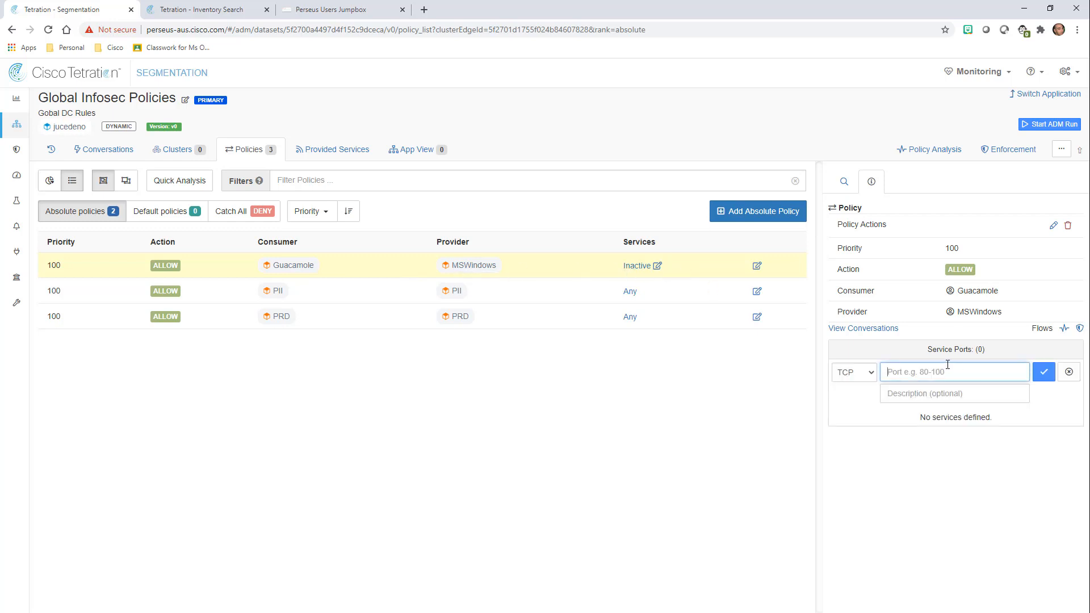
text(38)
key(BackSpace)
key(BackSpace)
Add TCP port 3389 to the policy, then start another absolute policy with Guacamole as consumer.
text(3389)
click(1044, 372)
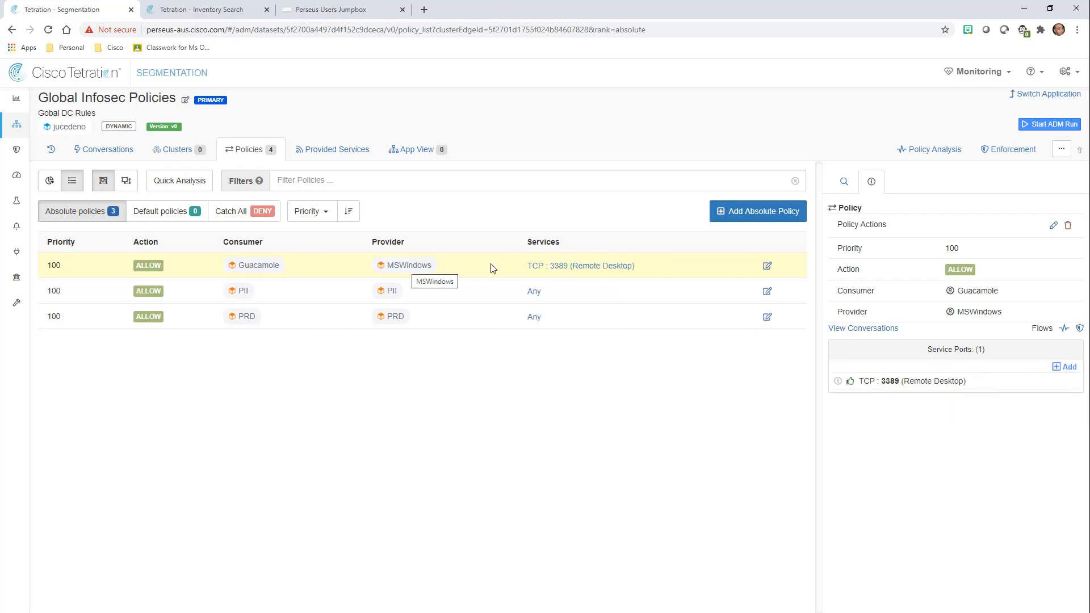
click(771, 210)
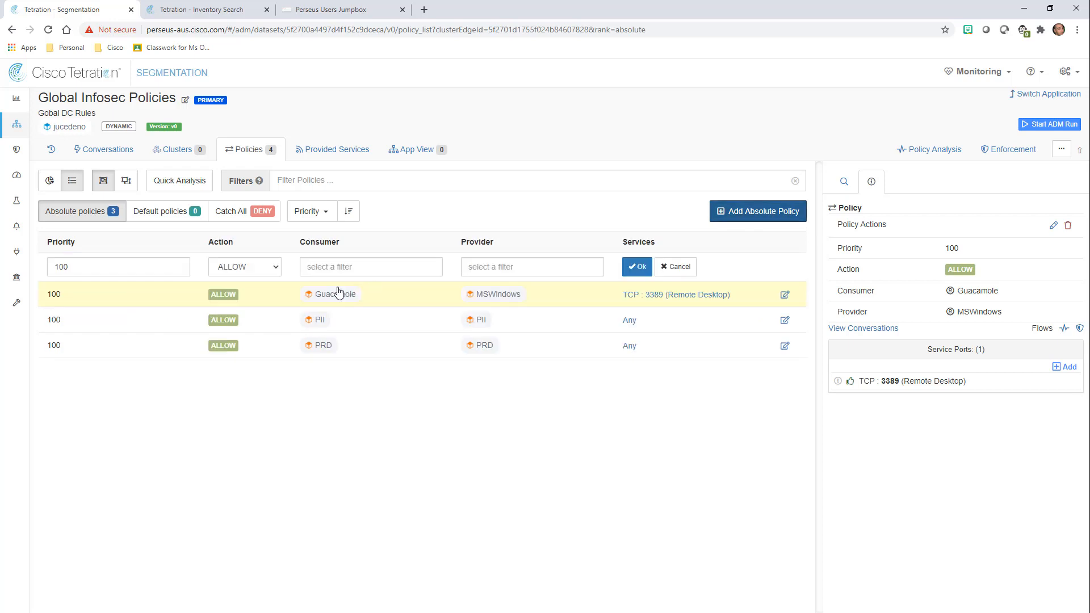
click(350, 267)
text(Gua)
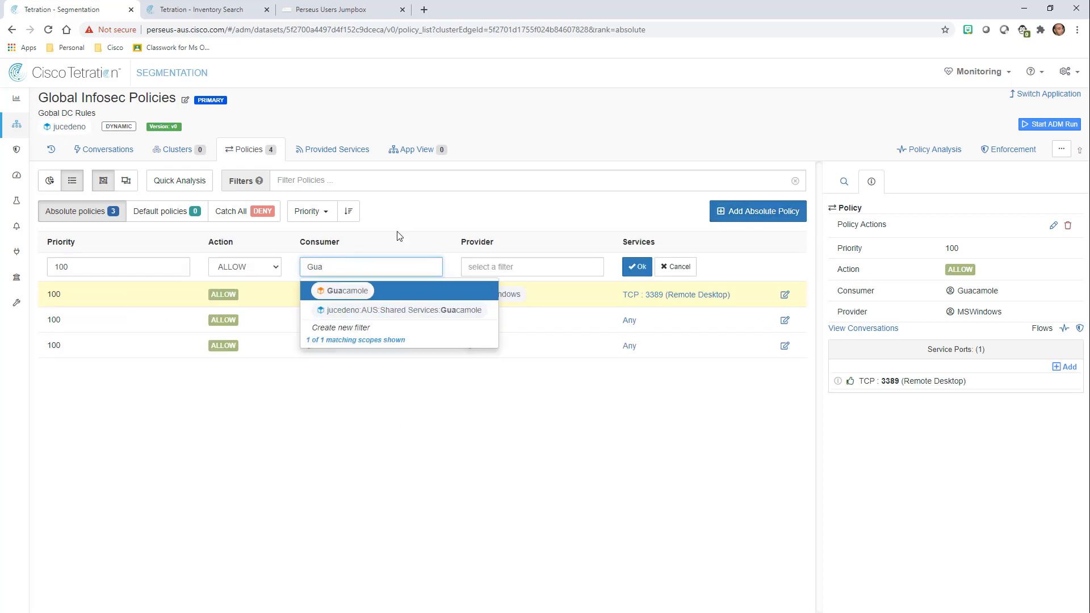
click(360, 292)
click(483, 265)
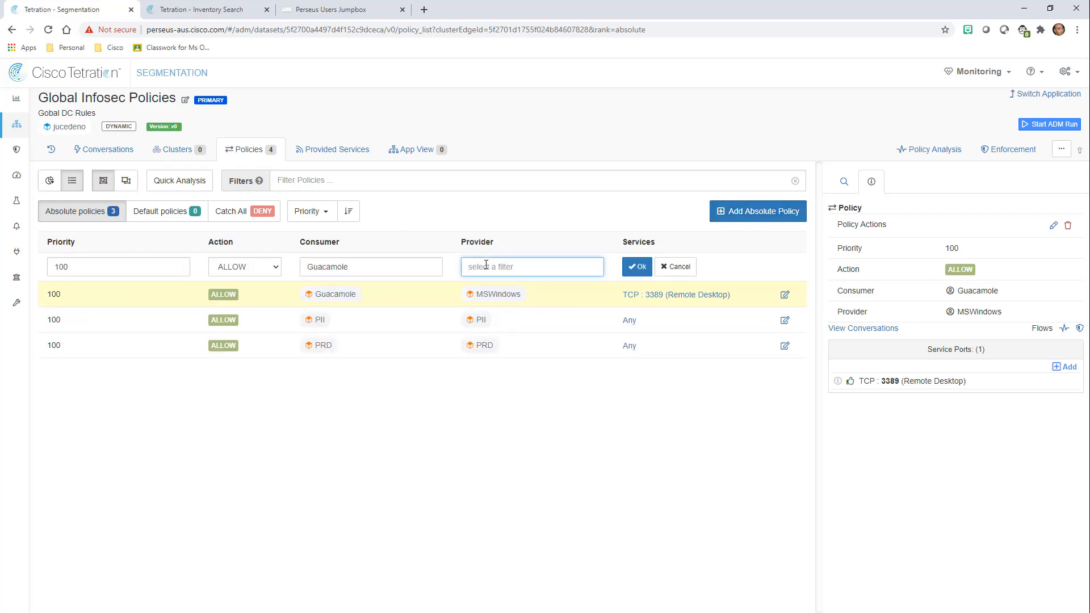
Create a provider filter named CentOS with the query OS contains Cent.
click(500, 481)
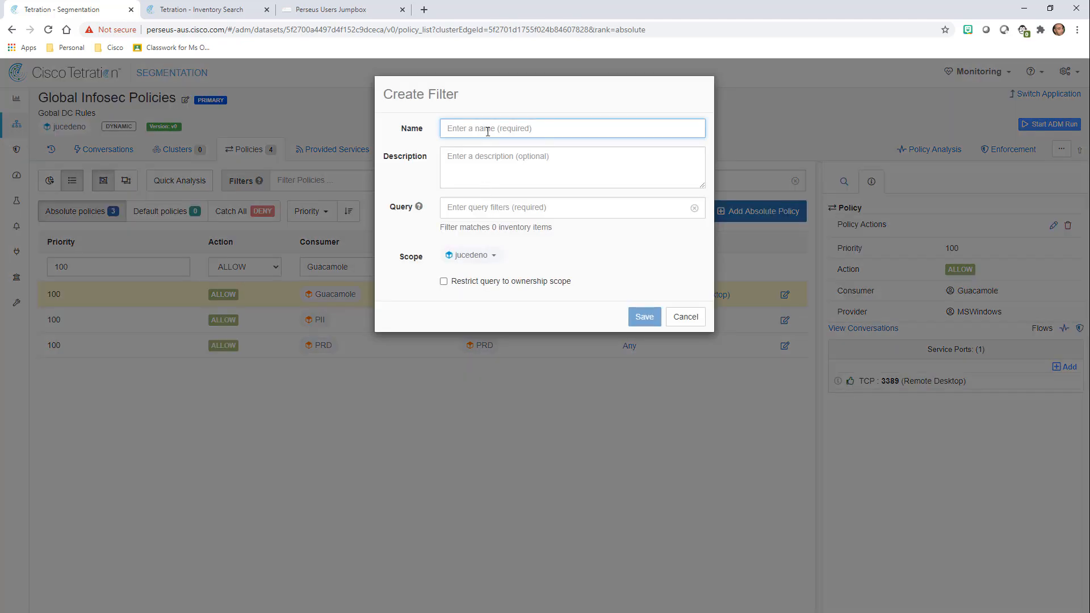
text(CentOS)
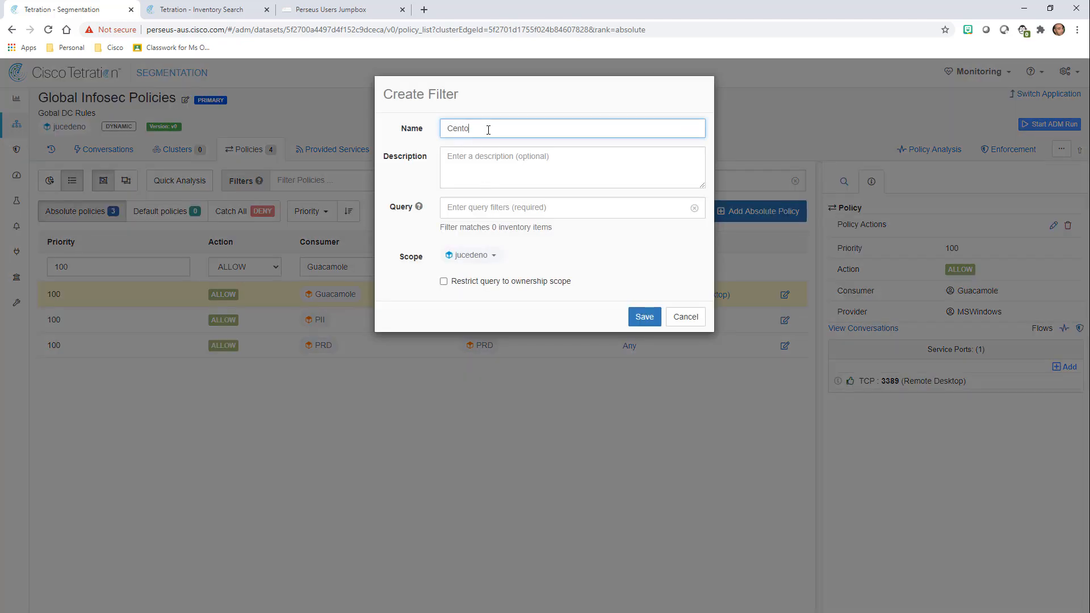
click(487, 211)
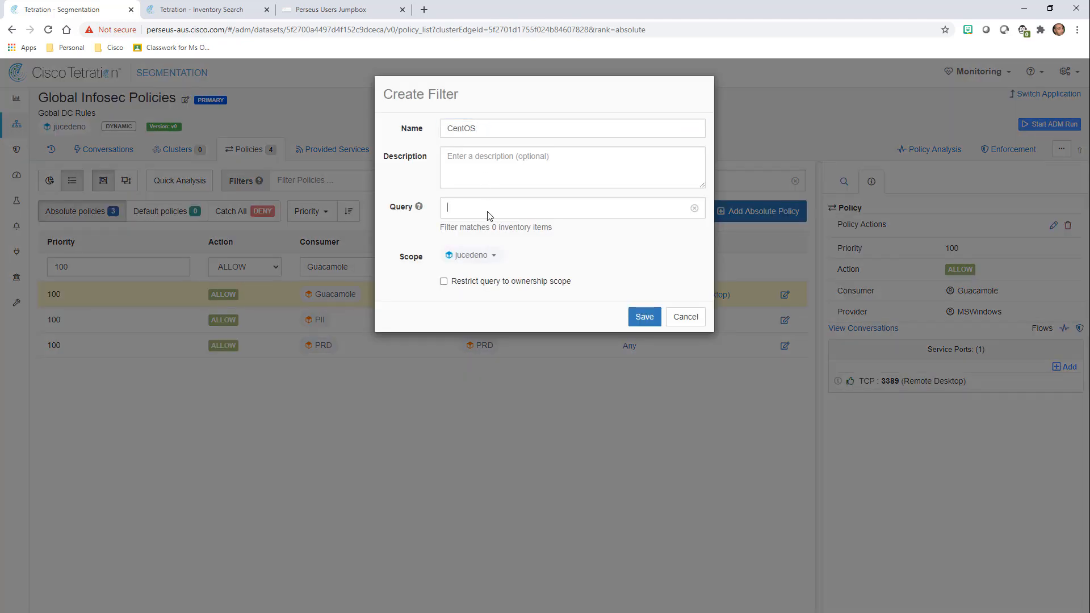
text(OS)
key(BackSpace)
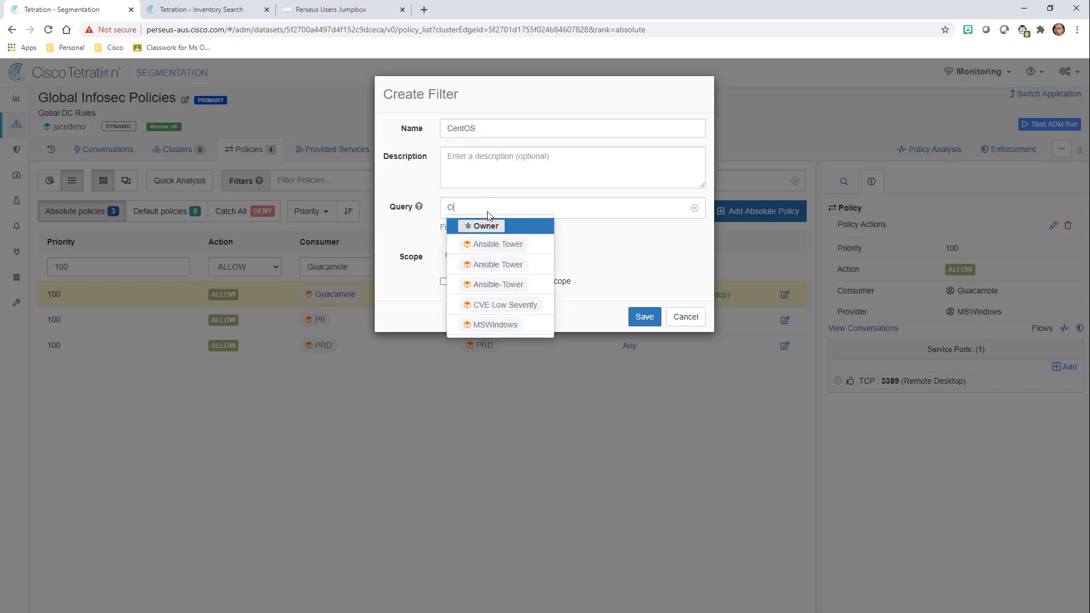
text(S)
key(Return)
key(Up)
key(Up)
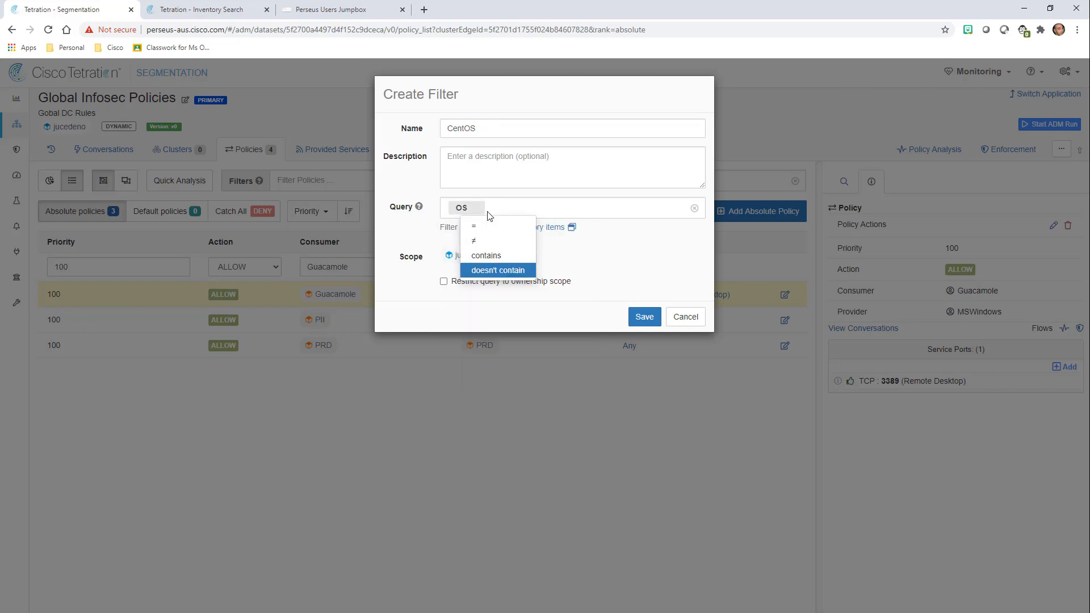
key(Return)
text(Cent)
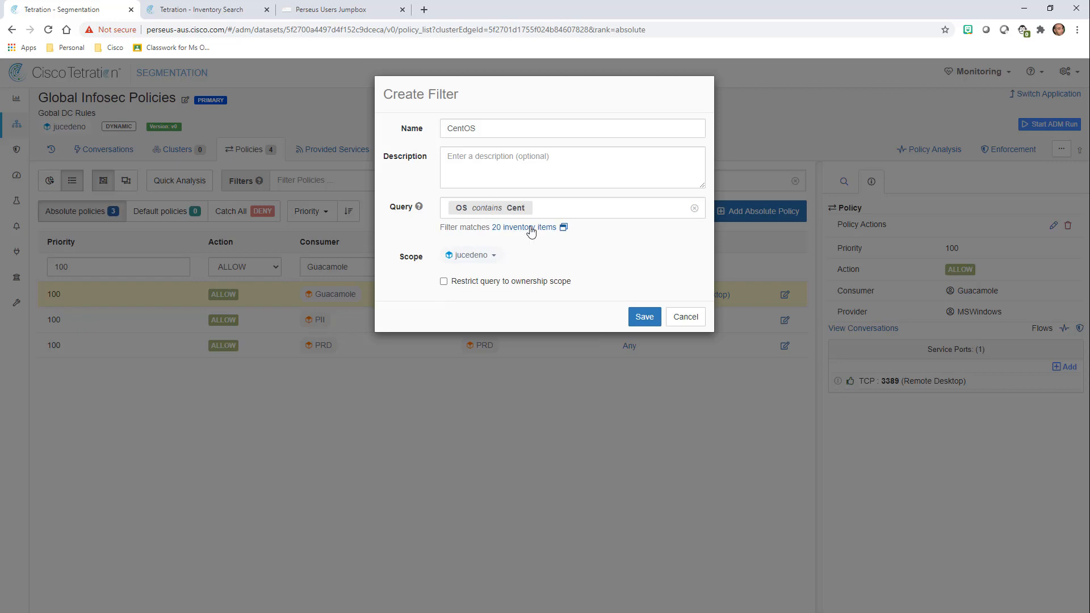
Tick ownership-scope and external-service, save the CentOS filter, and confirm the Guacamole-to-CentOS policy.
click(504, 282)
click(501, 306)
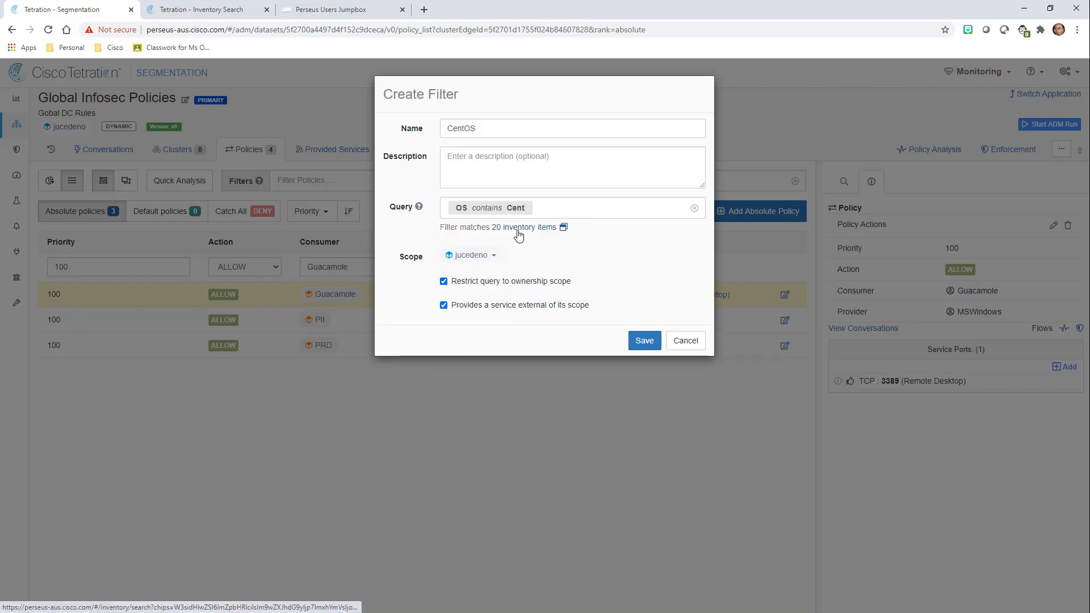
click(645, 340)
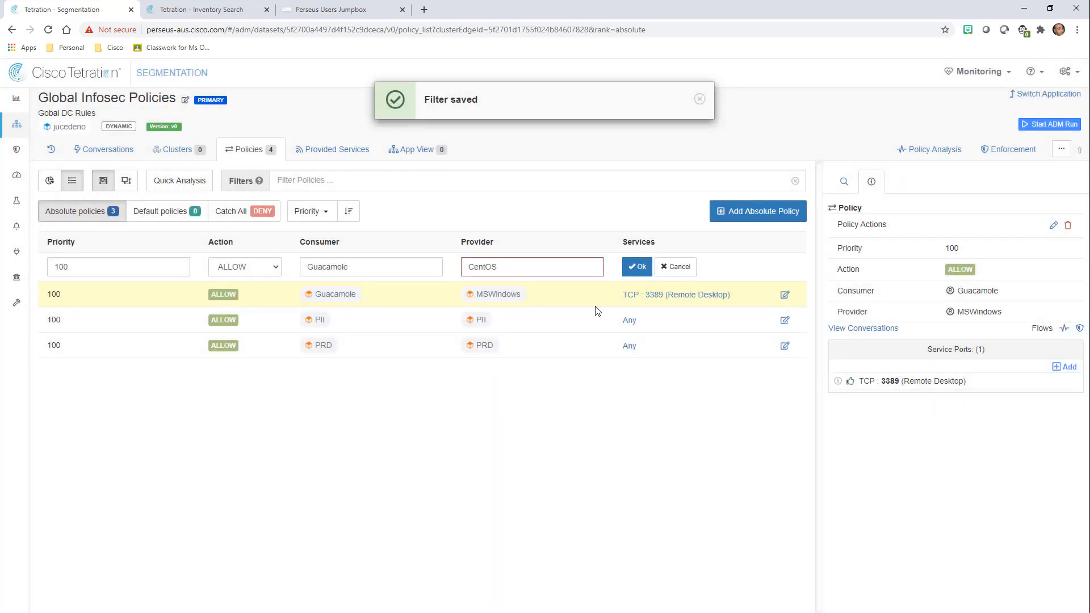
click(637, 267)
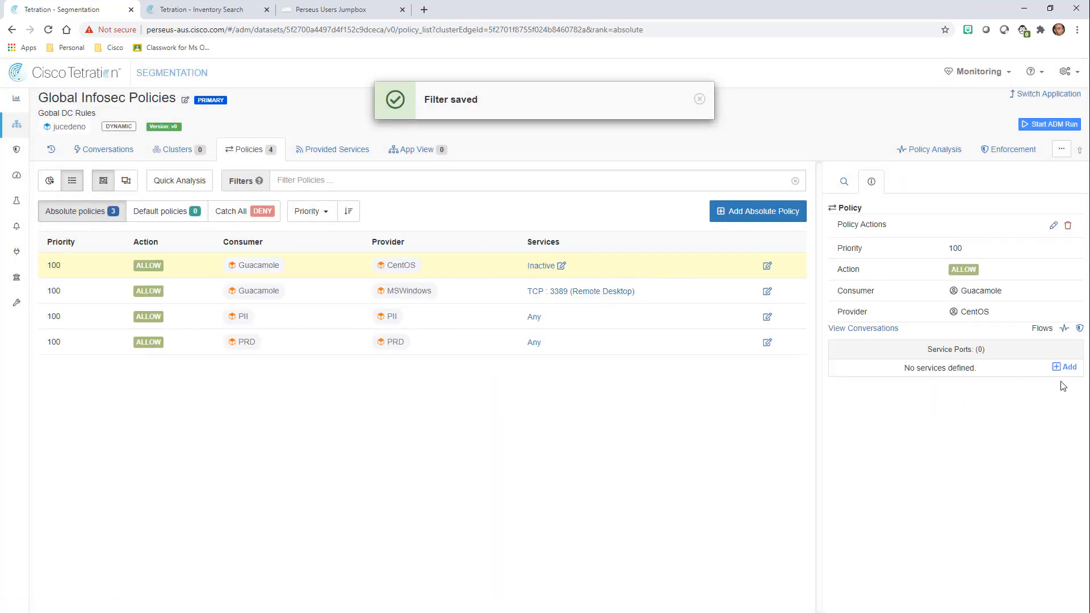
Add TCP port 22 as a service port on the Guacamole-to-CentOS policy.
click(1065, 367)
text(22)
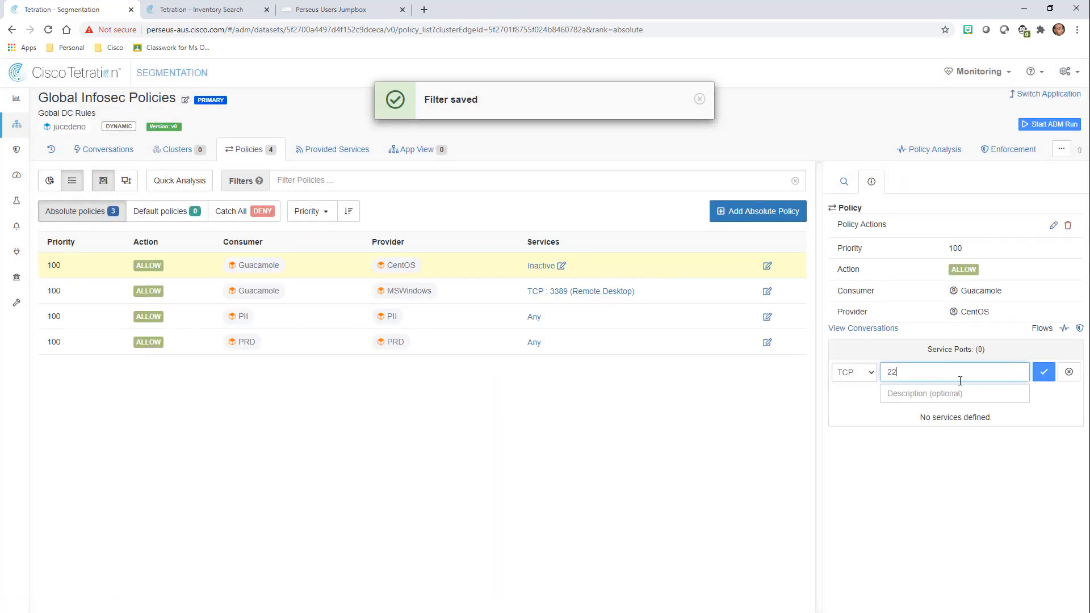
click(1044, 372)
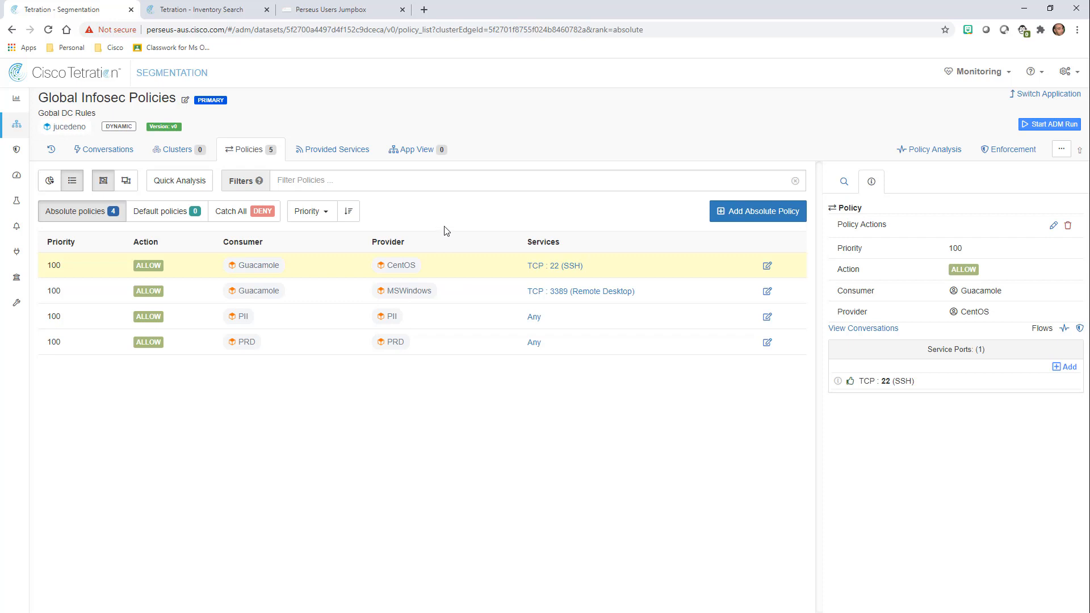
Add a new absolute policy with Ansible Tower as its consumer, ready to pick a provider.
click(704, 211)
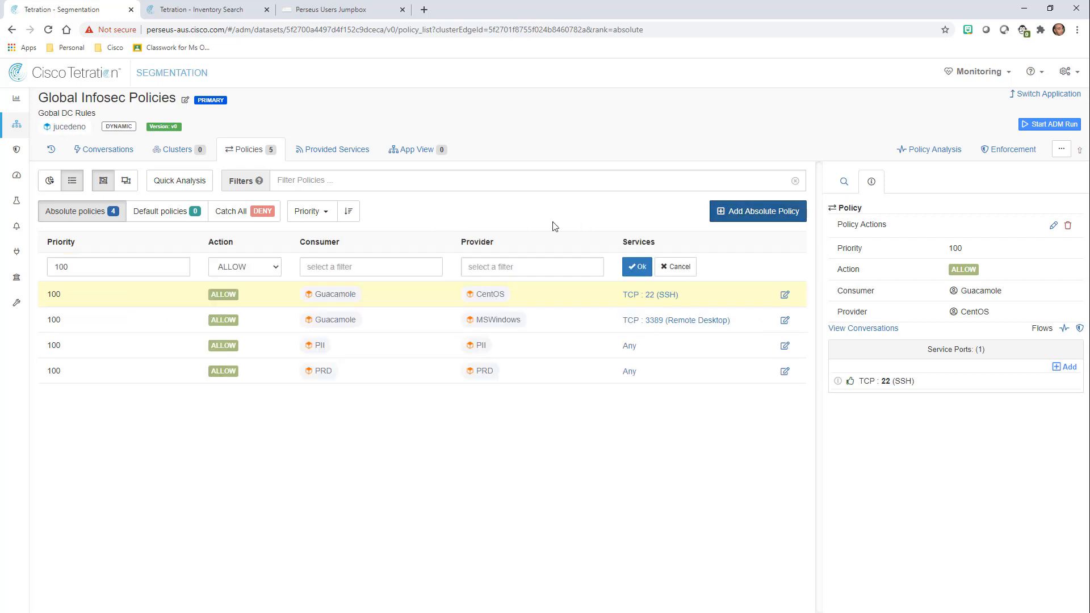
click(398, 266)
text(Ansi)
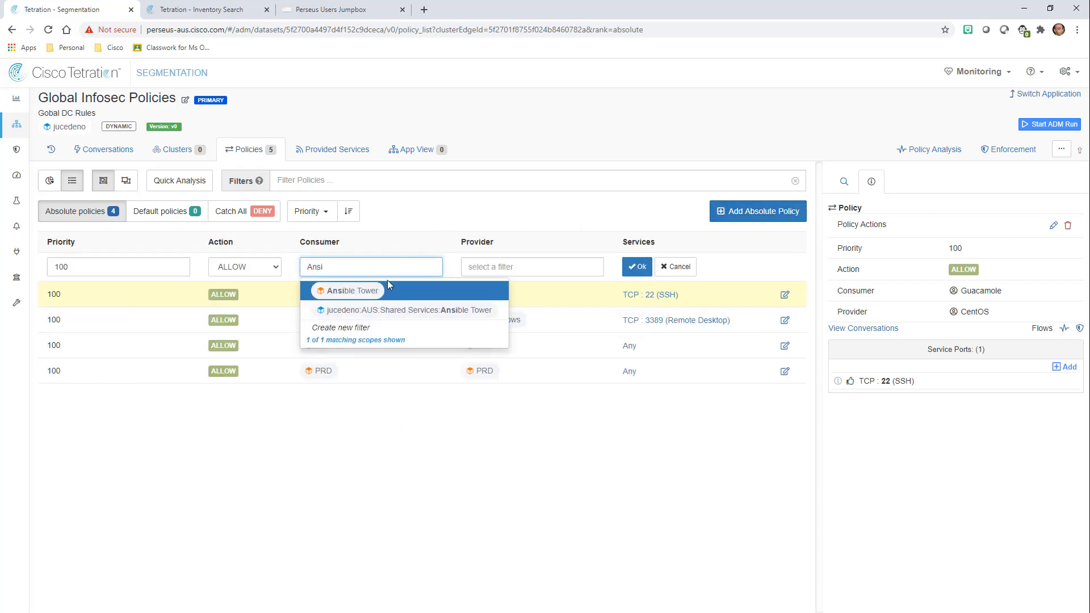
click(386, 284)
click(519, 267)
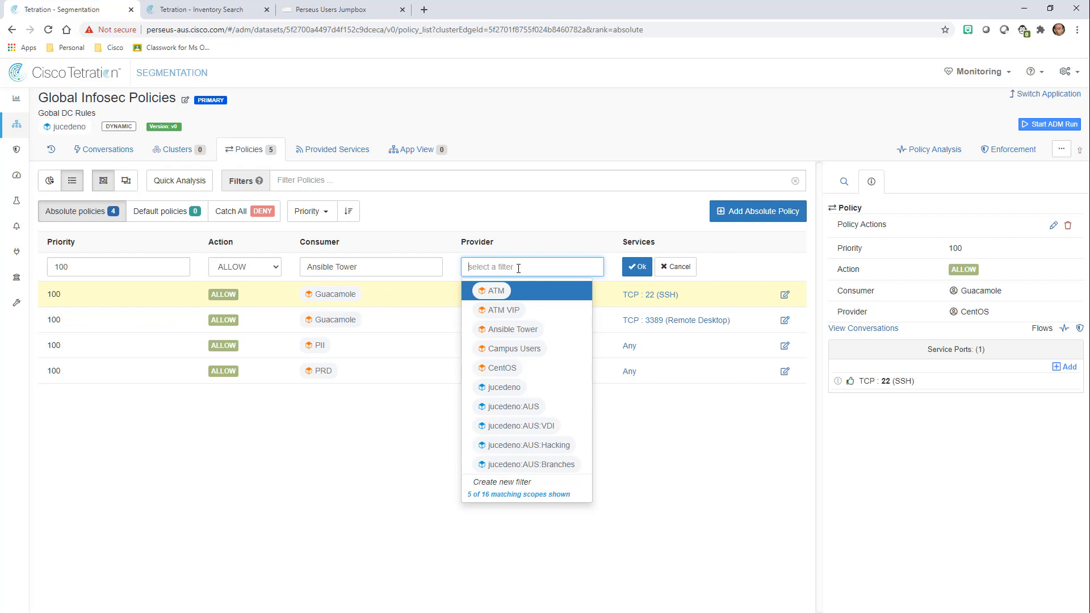
Name a new filter 'DataCenter Servers' described 'Only DC Servers, Not VDI', then view the Windows inventory results.
click(505, 483)
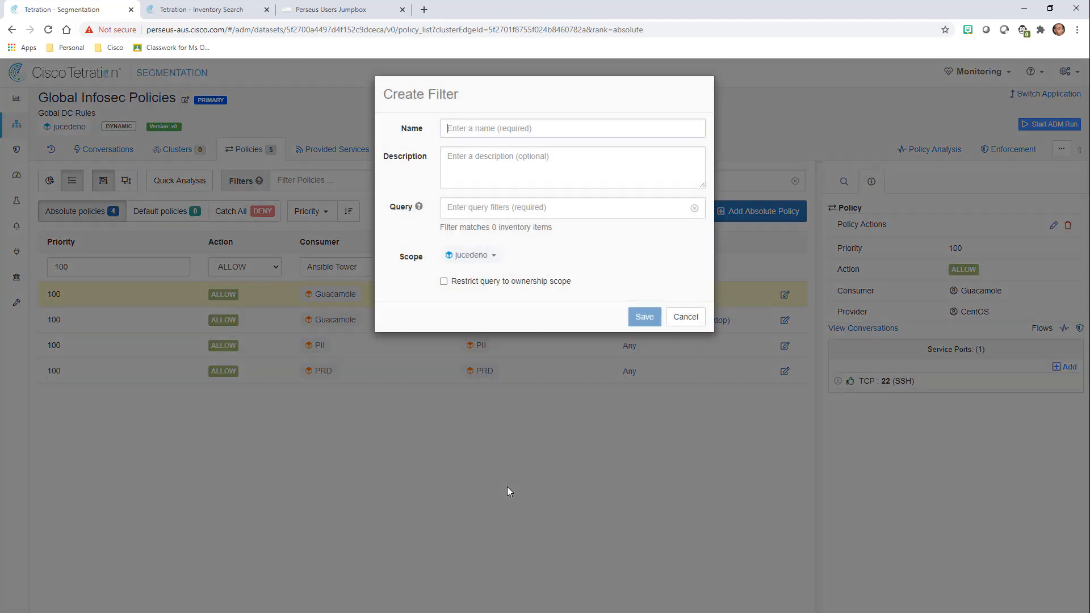
text(DataCEt)
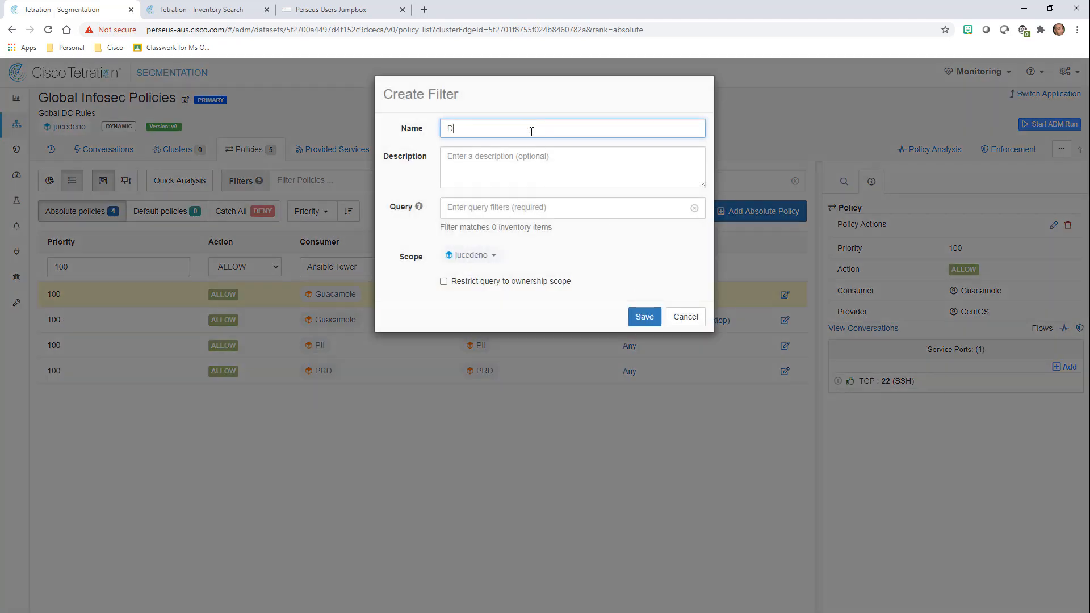
key(BackSpace)
key(BackSpace)
text(enter Servers)
key(Tab)
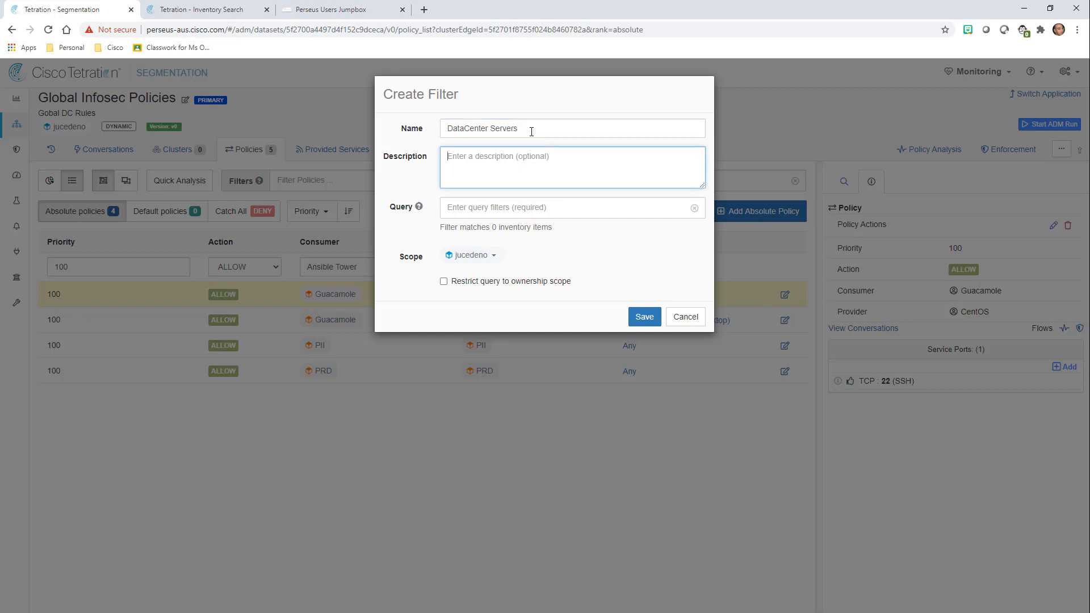
text(Only DC Servers,  Not VDI)
click(487, 210)
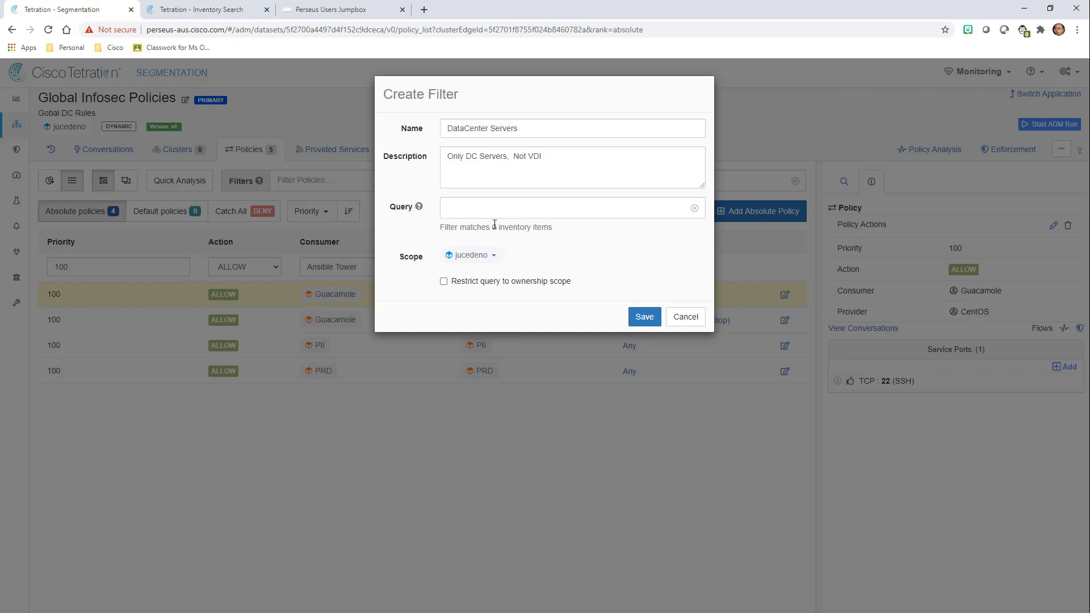
click(199, 9)
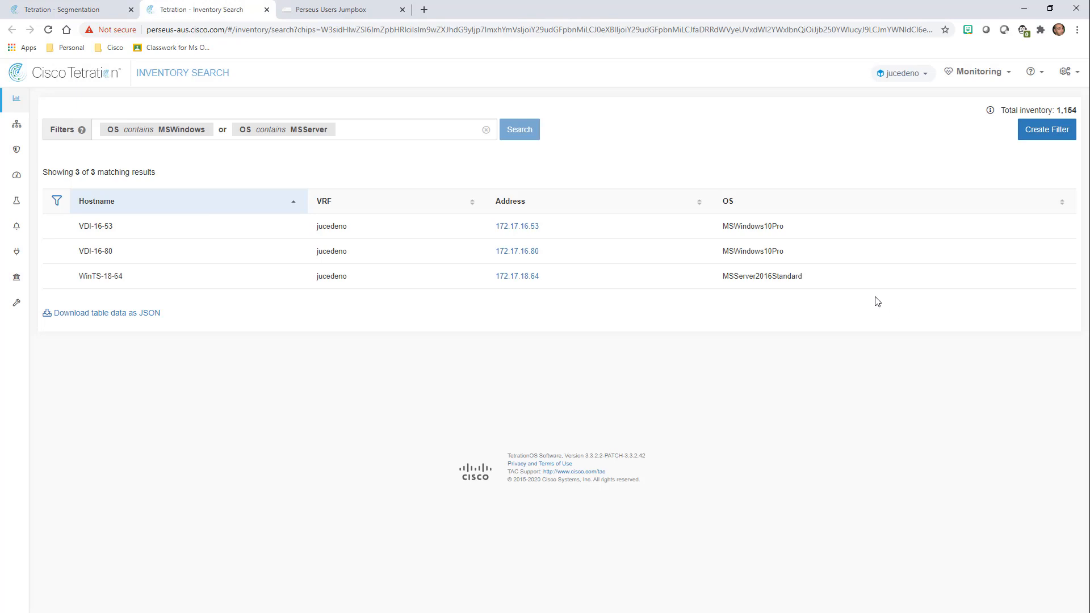
Check the MSWindows10 OS name of VDI-16-80, then go back to the DataCenter Servers filter.
drag(723, 250, 771, 256)
click(80, 230)
click(57, 10)
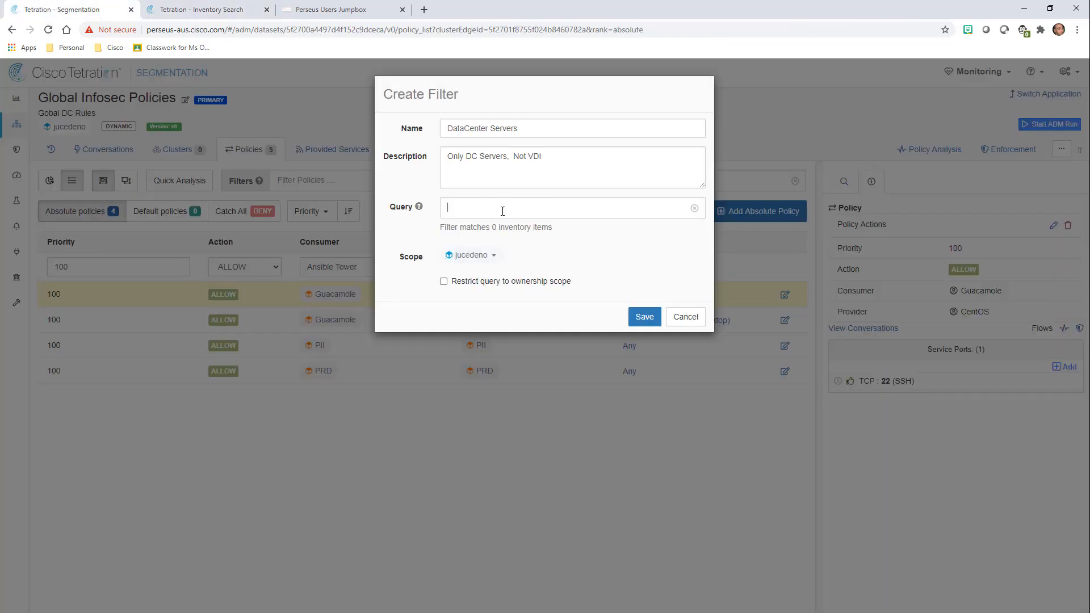
Add query conditions Hostname doesn't contain VDI and OS doesn't contain Windows10.
text(hostname)
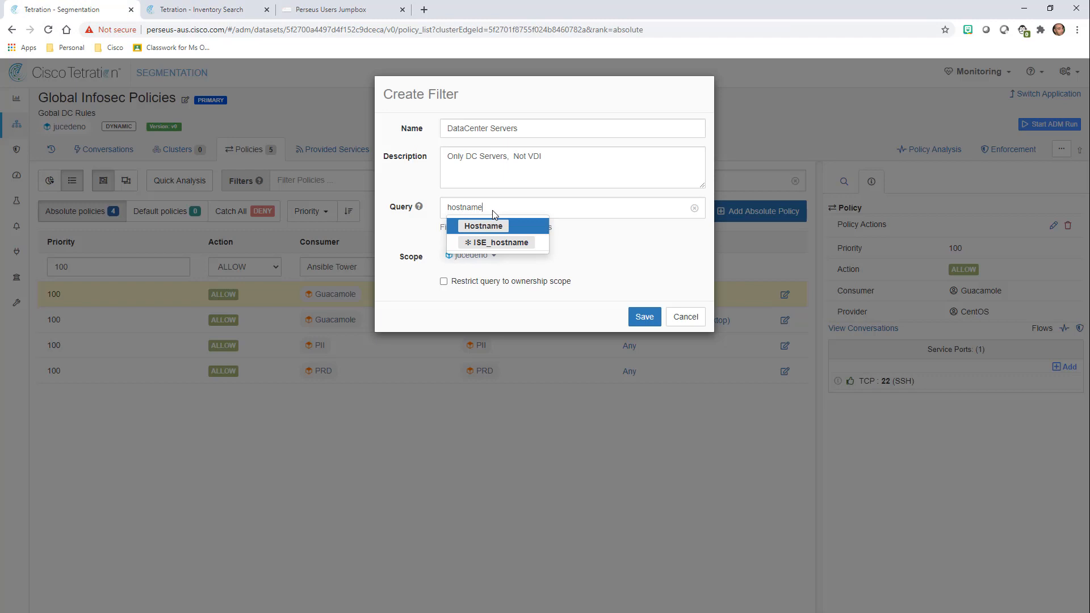
key(Return)
key(Down)
key(Down)
key(Return)
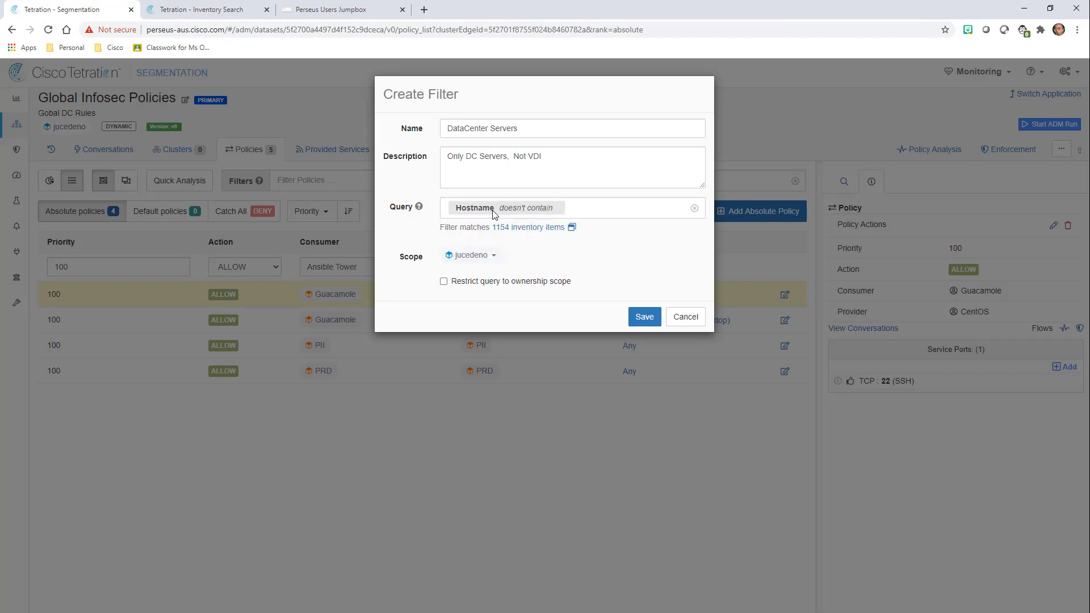
text(VDI and)
key(Return)
text(OS)
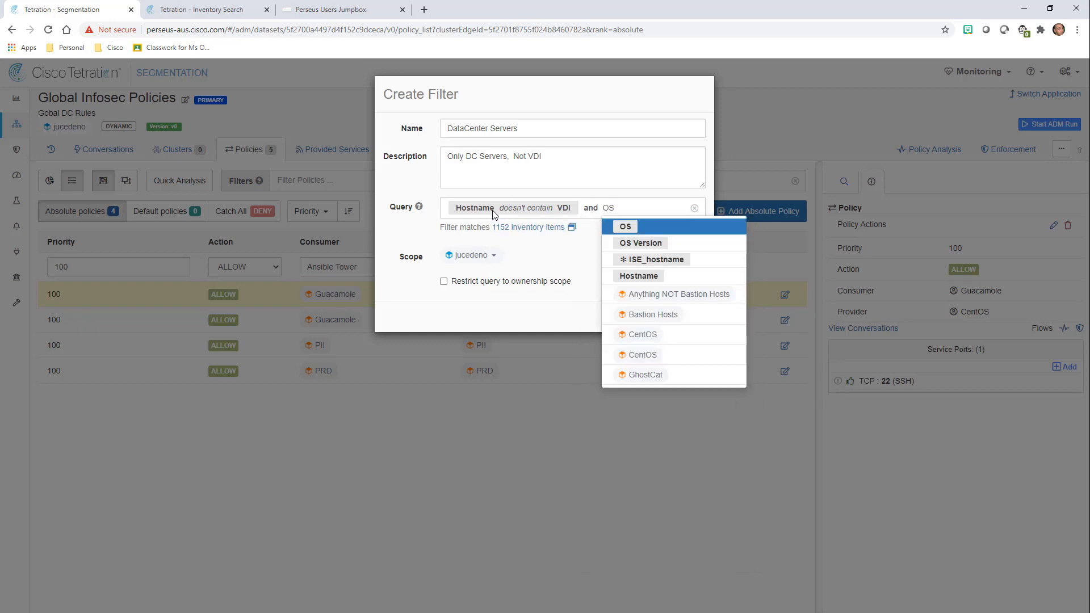
key(Return)
key(Down)
key(Down)
key(Down)
key(Return)
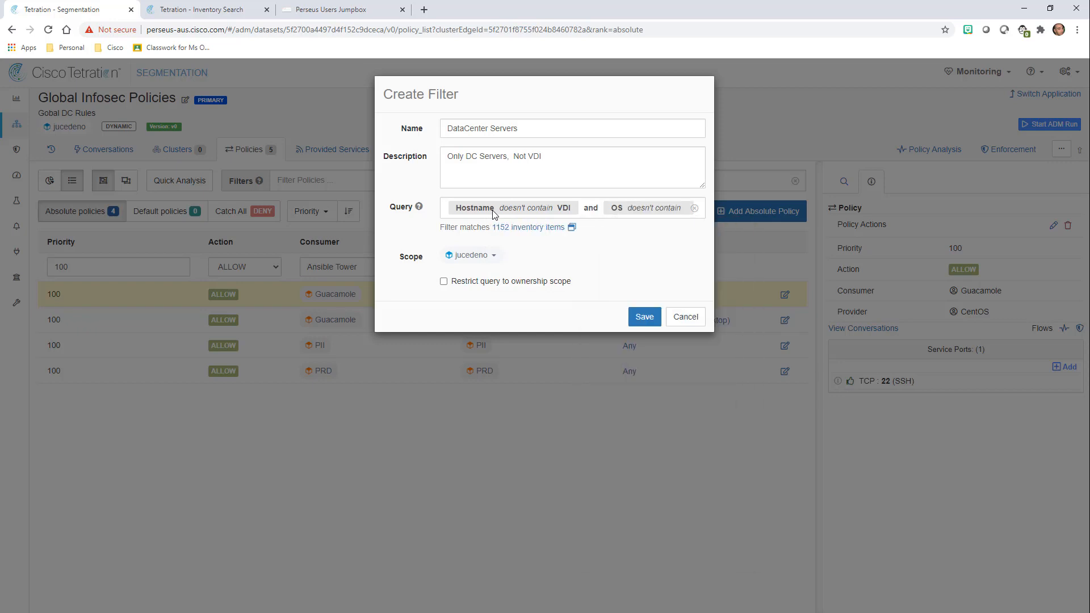
text(Windows10)
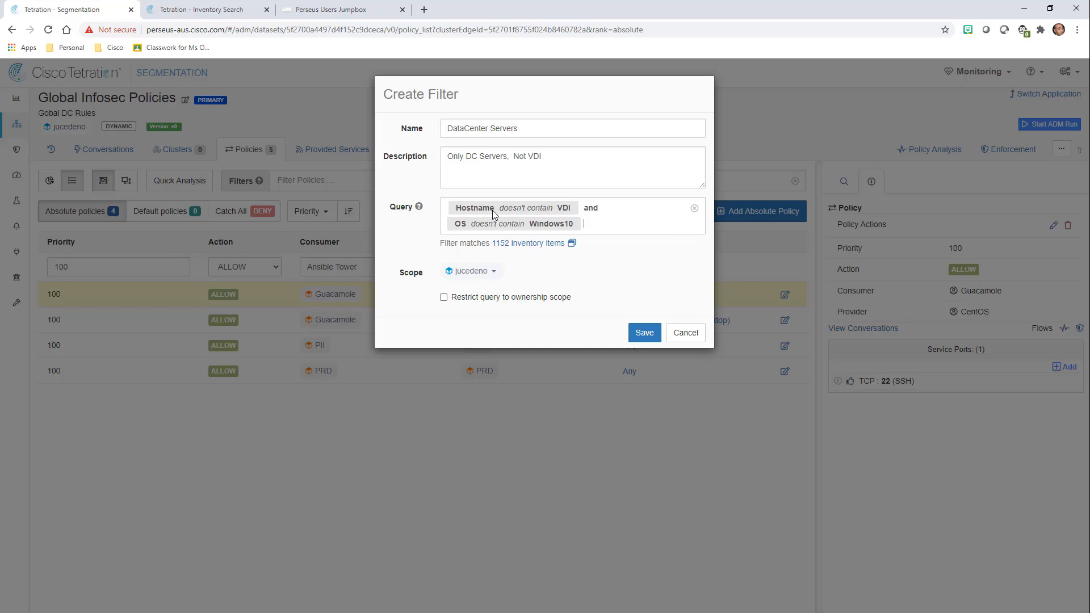
Add the condition Address = 172.16.0.0/12, narrowing the match to 158 inventory items.
text(and ad)
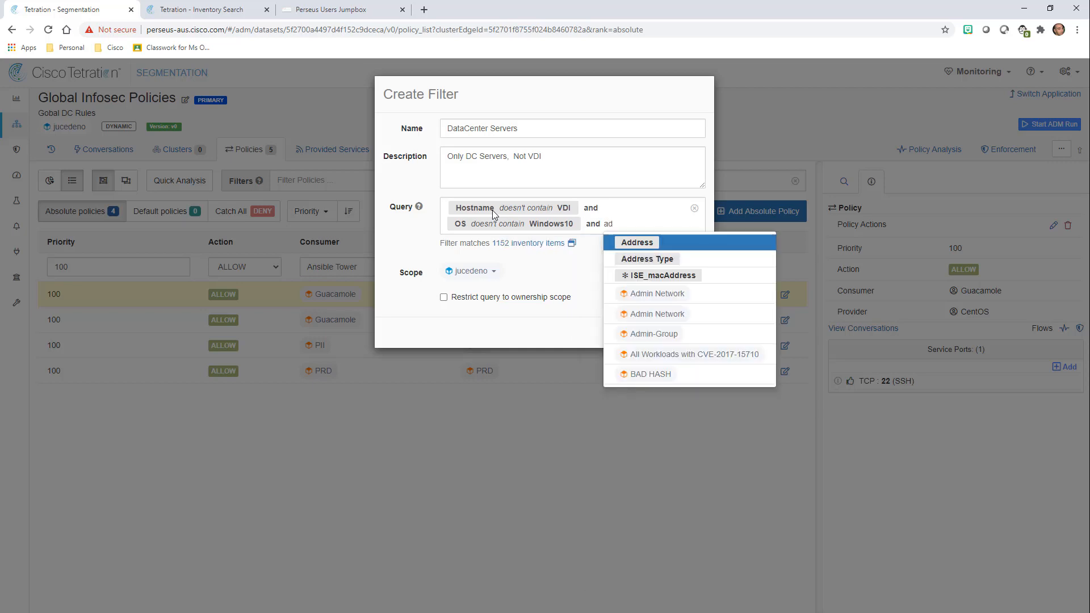
key(Return)
key(Return)
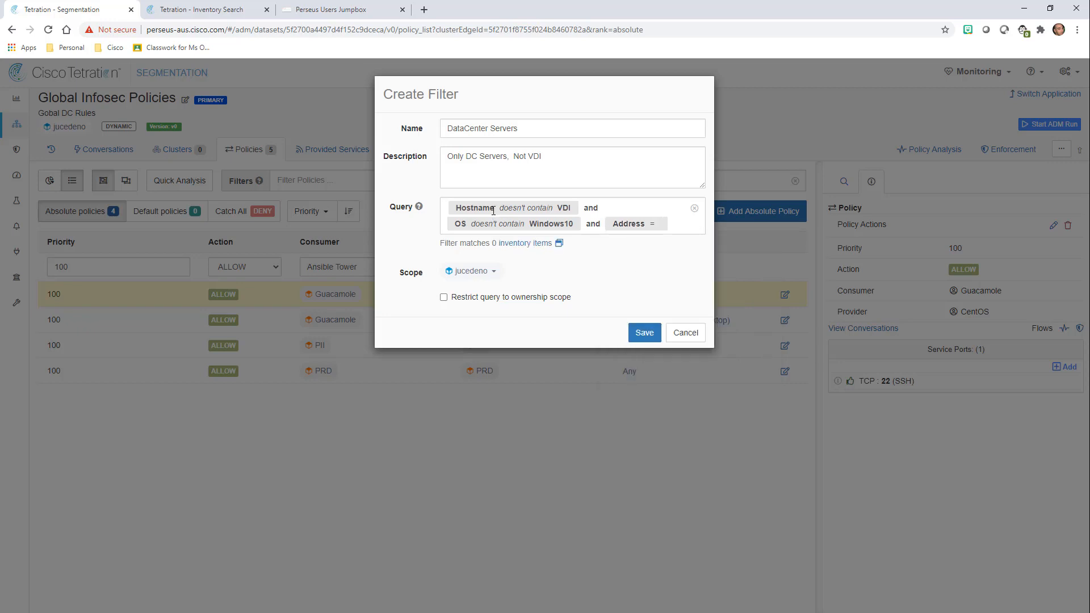
text(172.16.0.0/12)
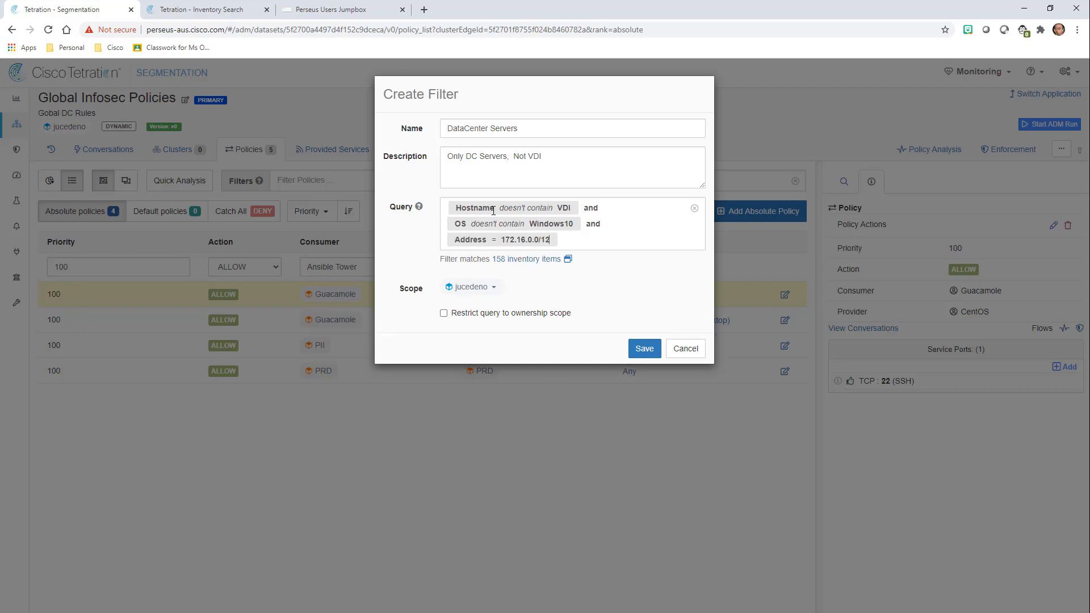
key(Return)
Add a further query condition Address = 192.168.0.0/16.
text(anf)
text(nd)
click(583, 259)
text(add)
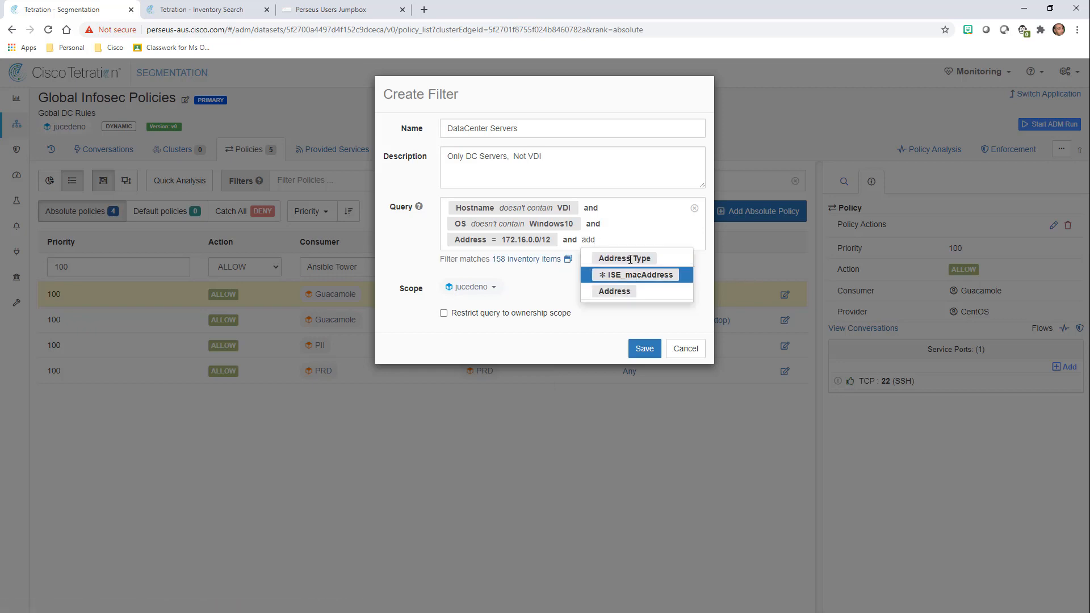
click(619, 291)
click(636, 261)
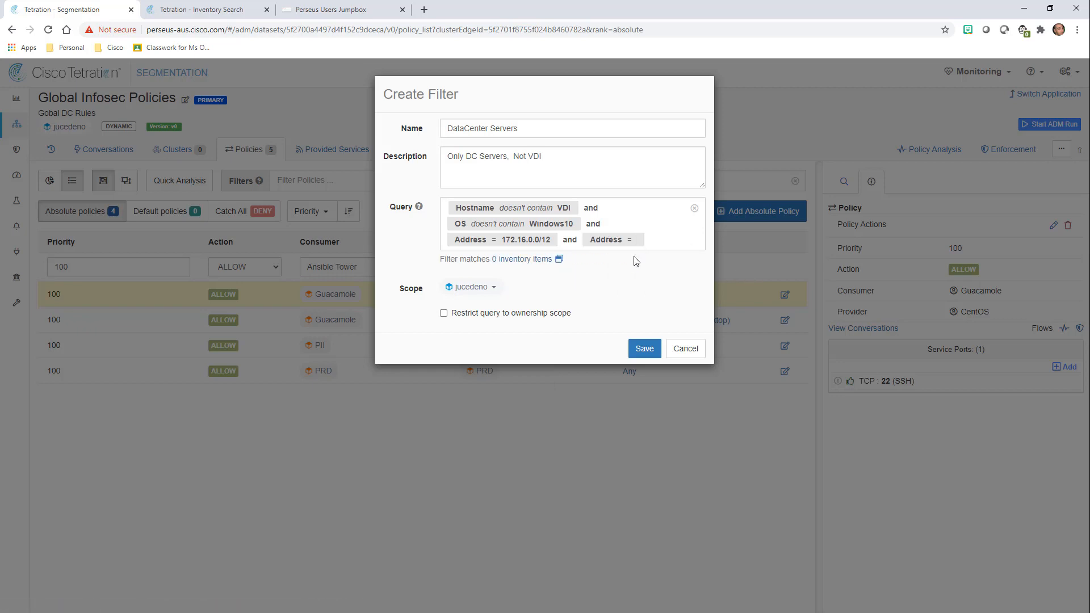
text(192.168.0.0/16 )
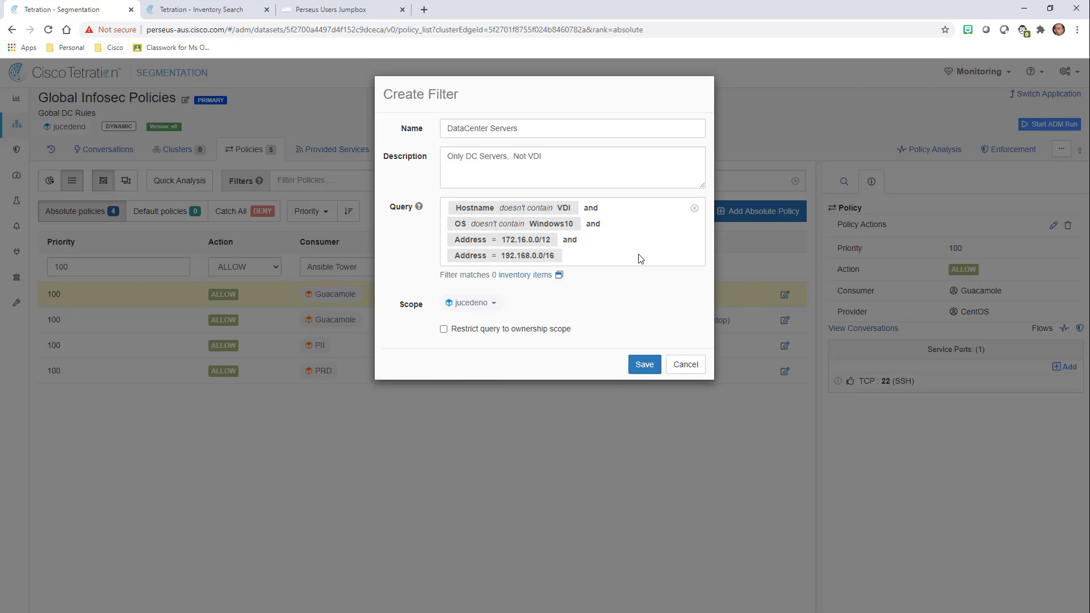
text(and)
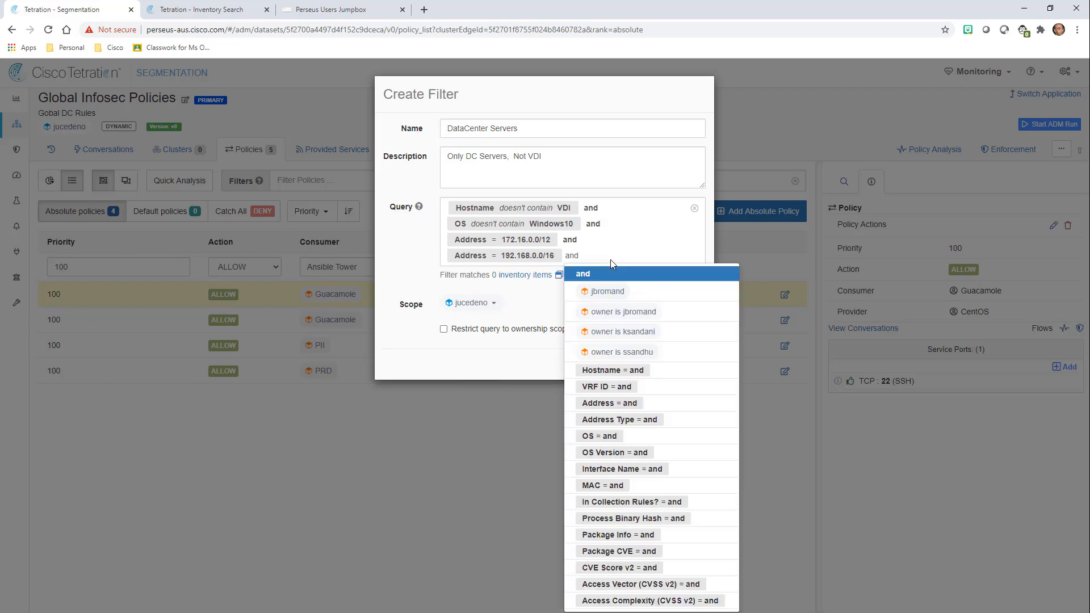
click(610, 282)
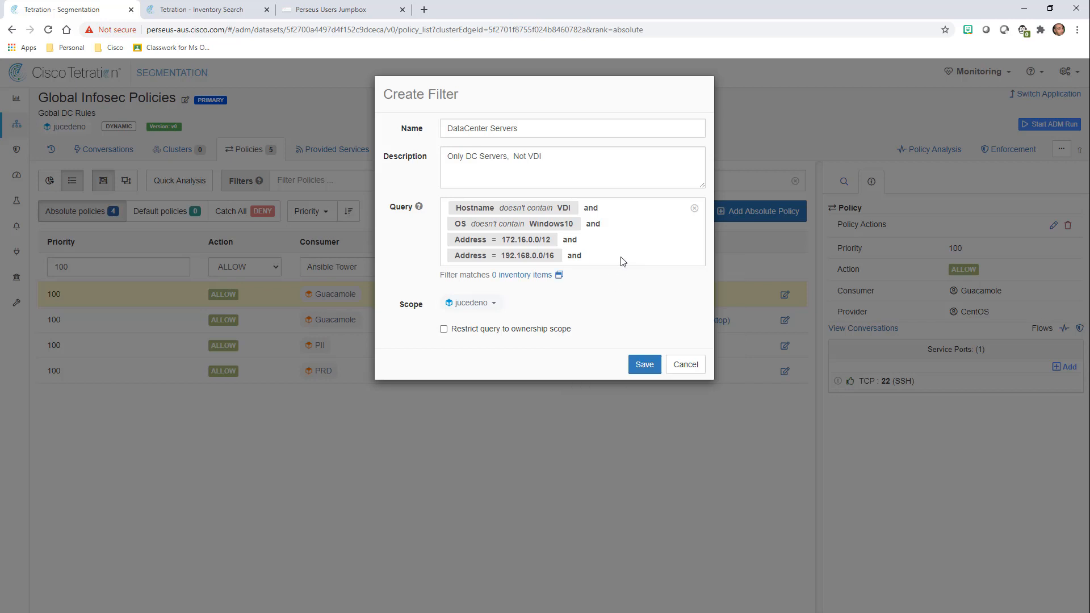
Change the operators around the address conditions from and to or.
double_click(571, 239)
text(or Address = 192.168.0.0/16)
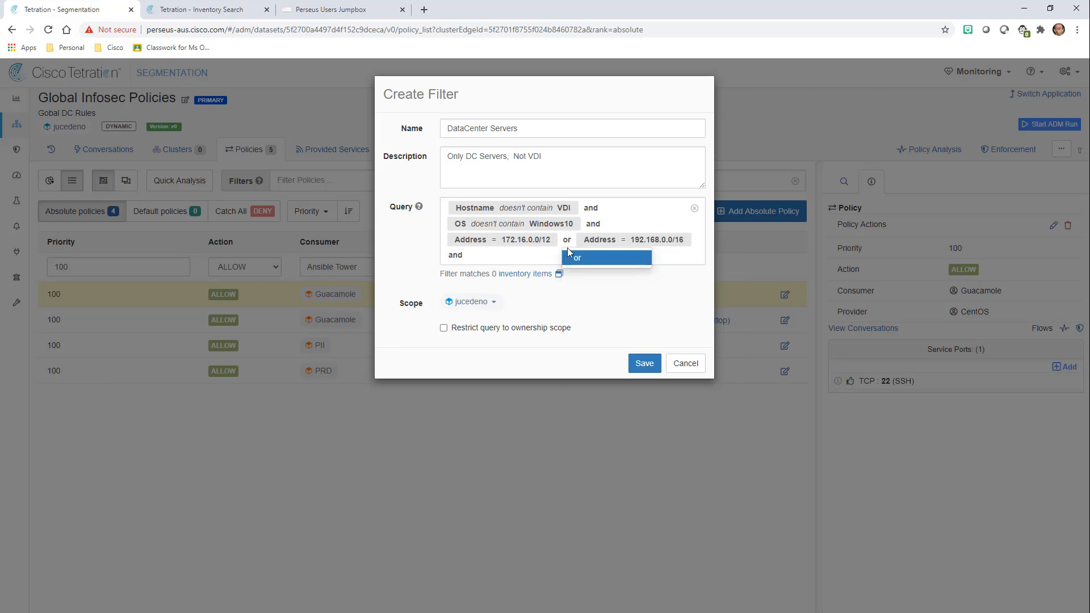
click(570, 257)
double_click(454, 255)
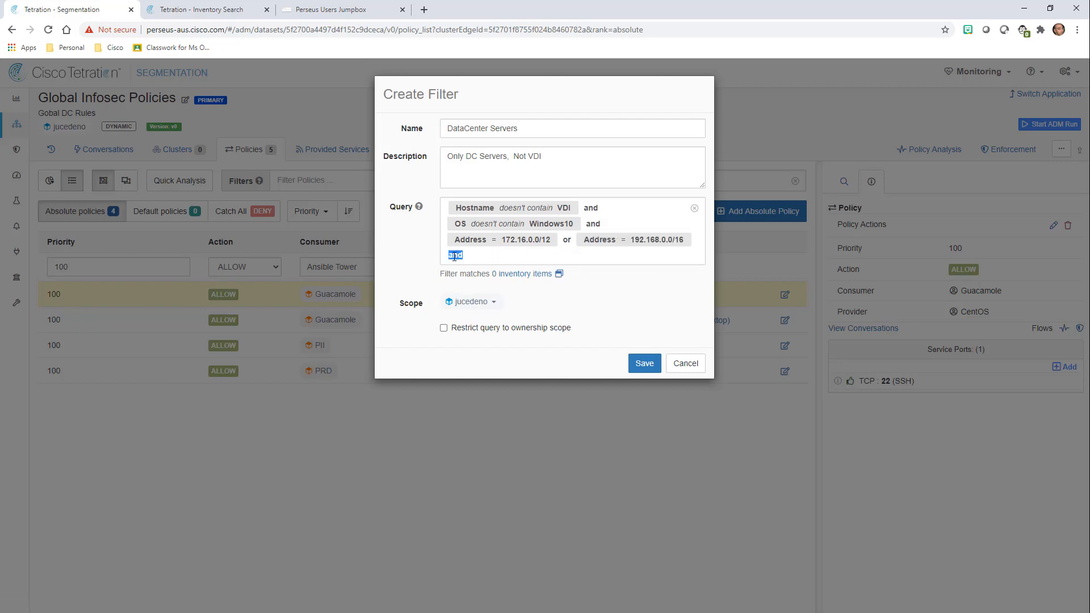
text(or)
key(Escape)
double_click(456, 256)
text(or)
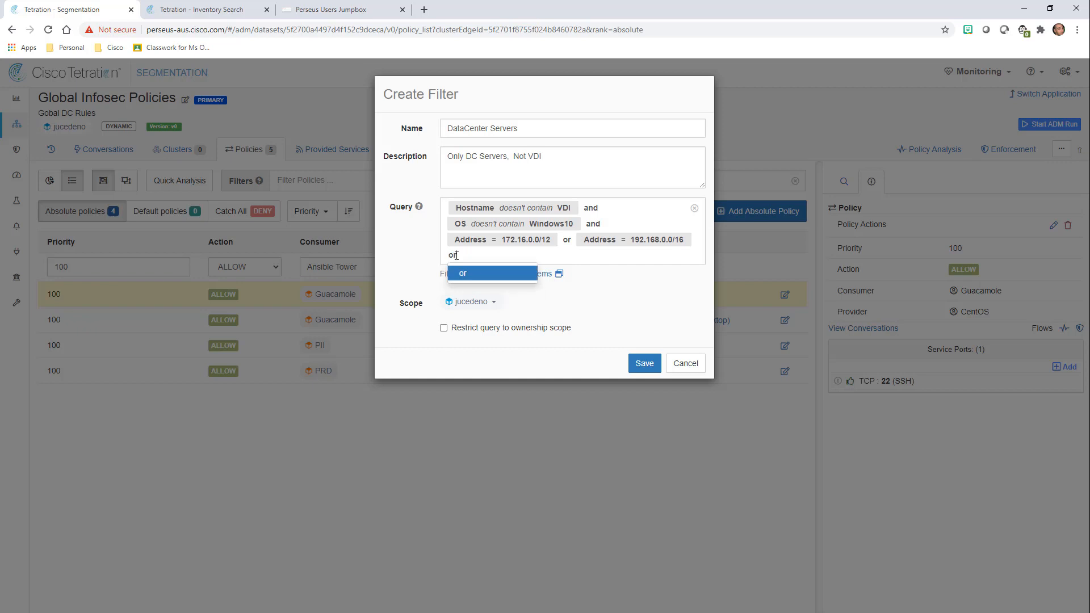
key(Return)
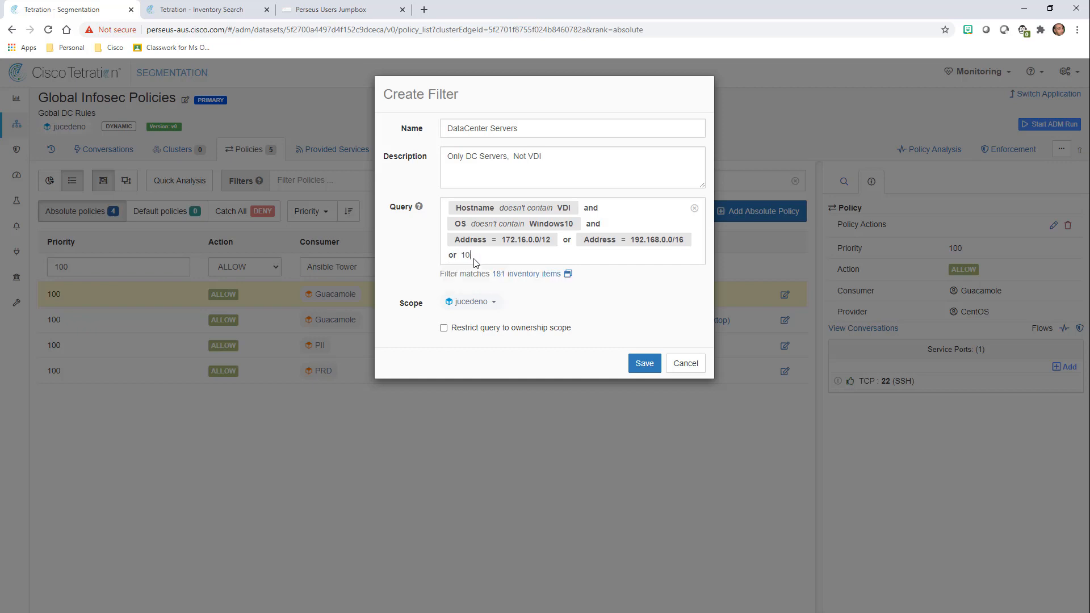
Add an or condition Address = 10.0.0.0/8 to the query.
text(10.0.0.0)
key(BackSpace)
key(BackSpace)
key(BackSpace)
key(BackSpace)
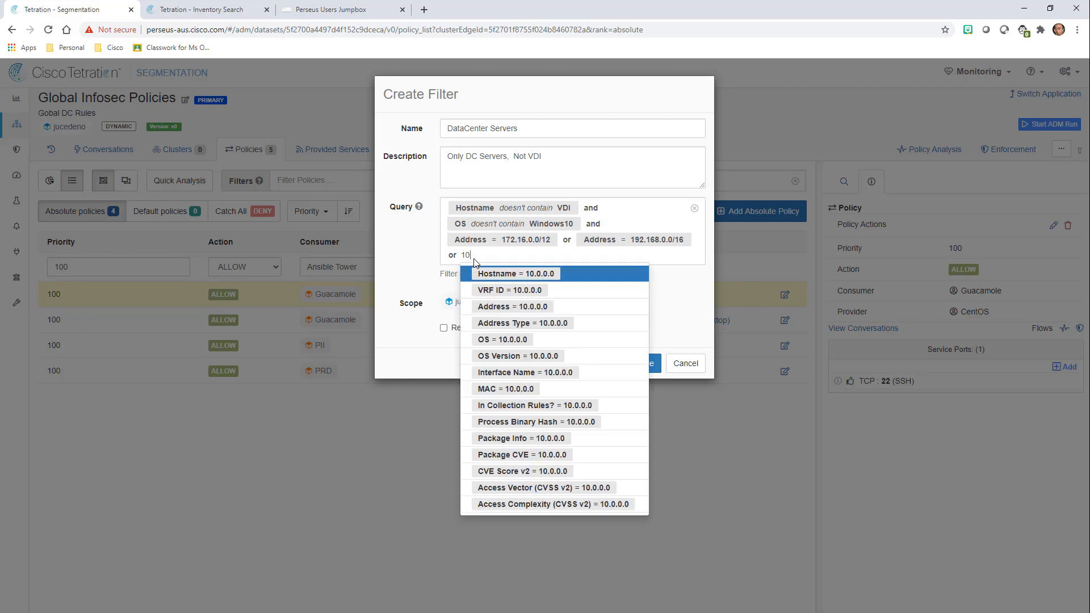
key(BackSpace)
key(BackSpace)
text(add)
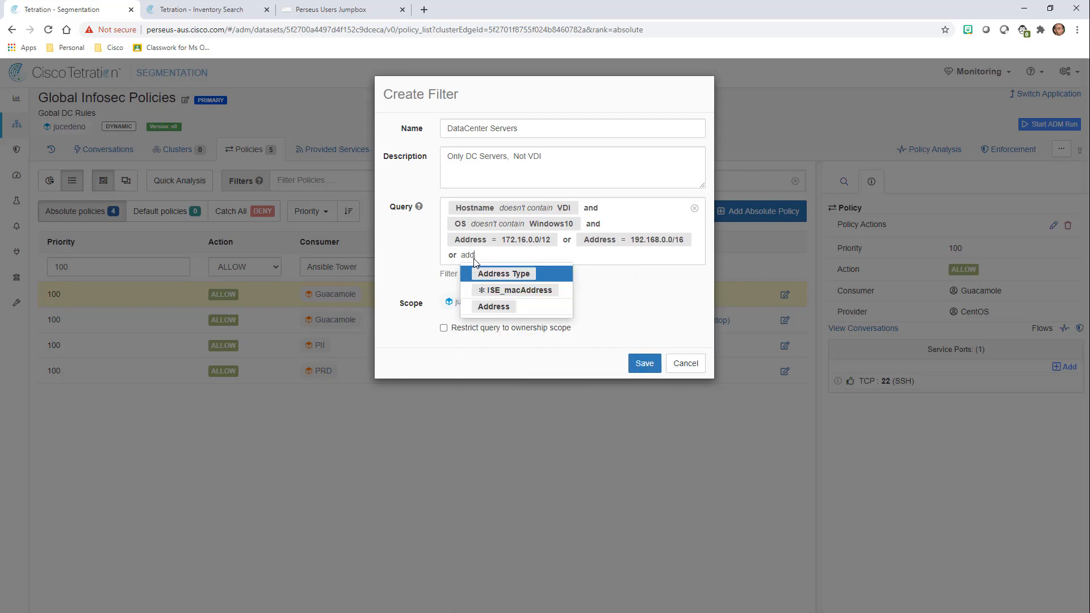
key(Down)
key(Down)
key(Return)
key(Return)
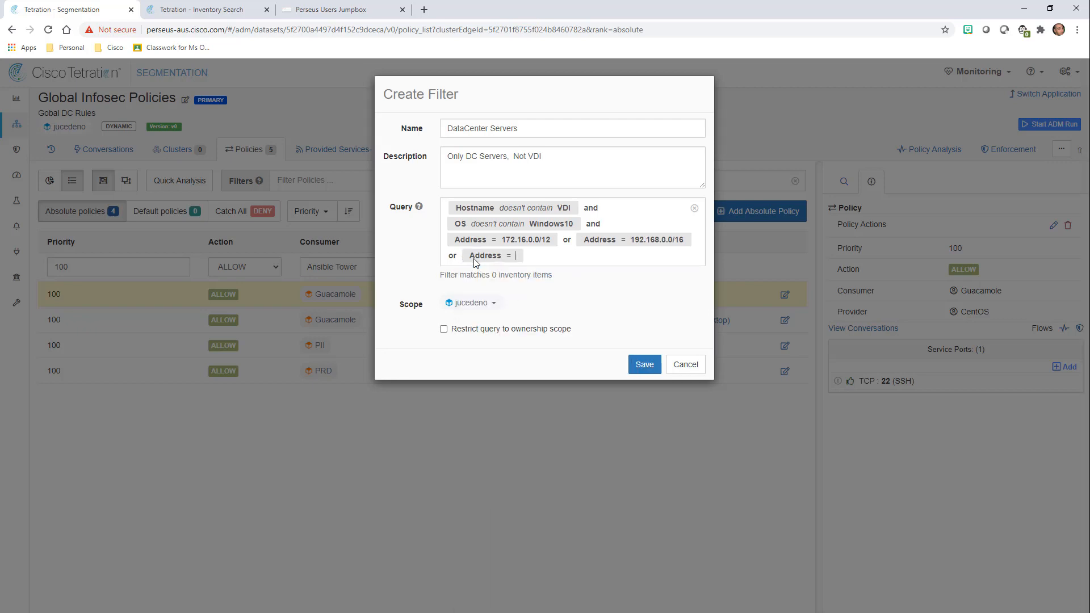
text(10.0.0.0/8)
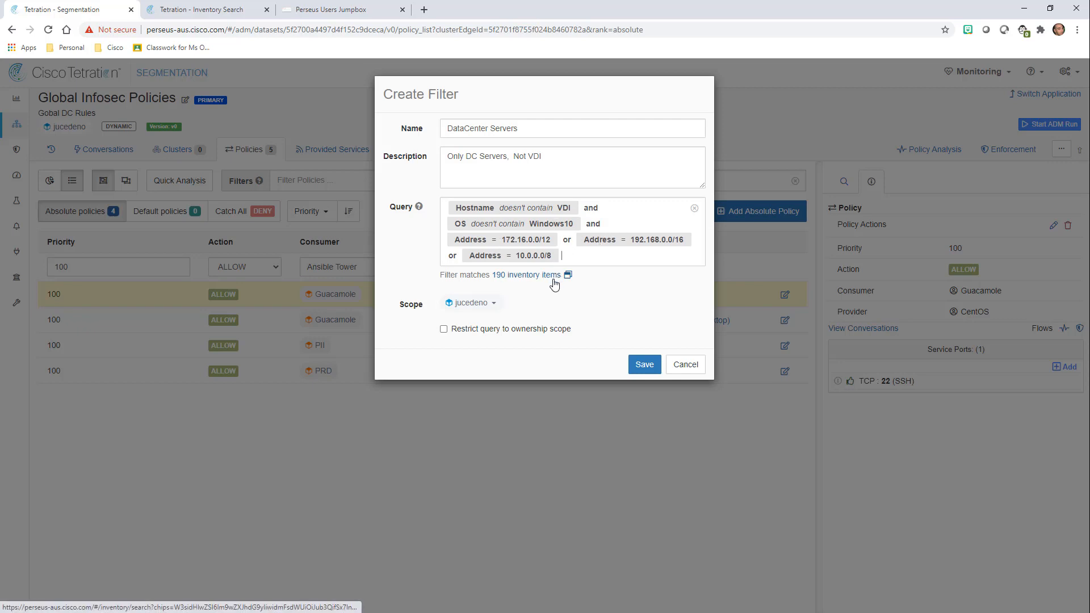
Review the 190 matching inventory items in a new tab, then return to segmentation policies.
click(533, 281)
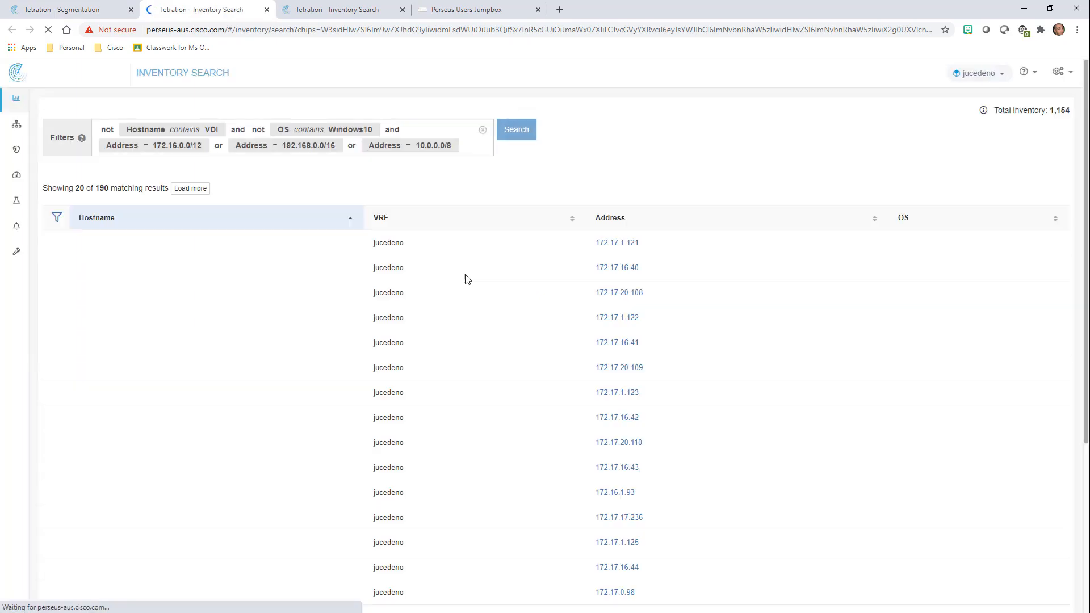
scroll(308, 268, down, 6)
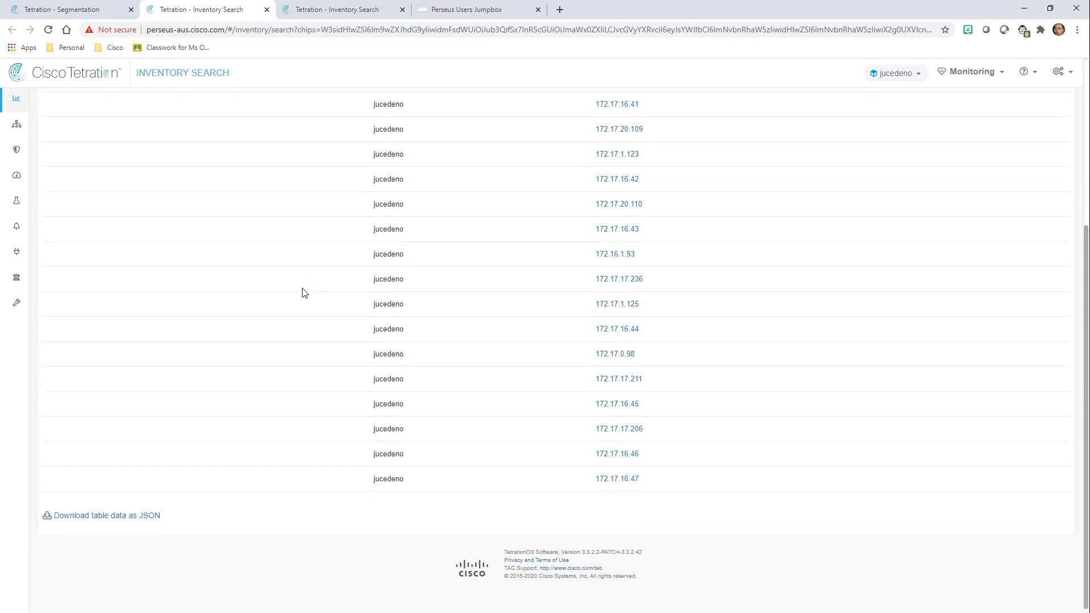
scroll(305, 292, up, 6)
click(86, 12)
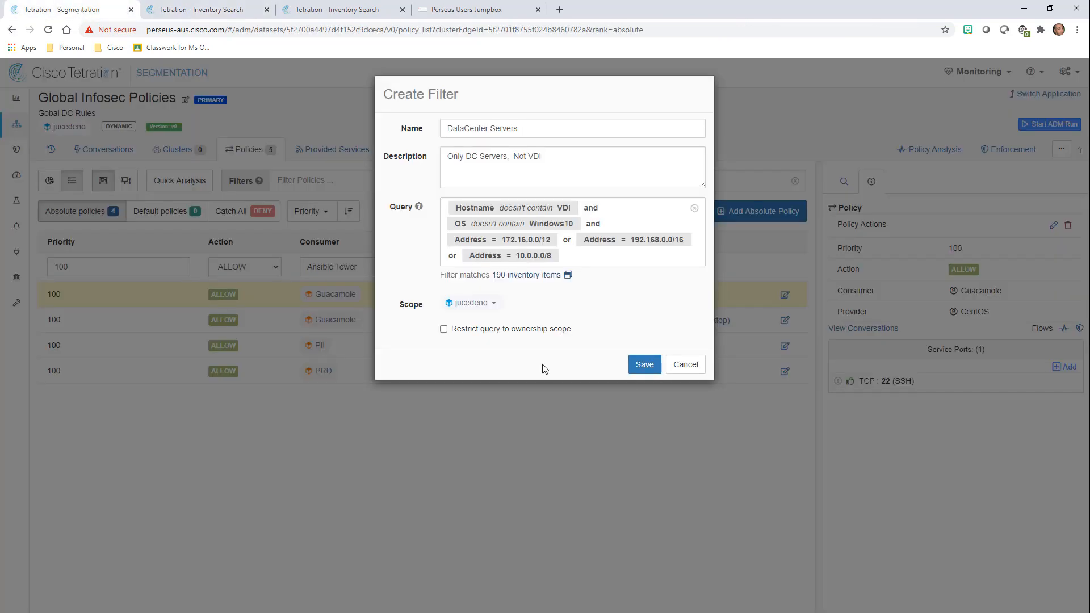
Save DataCenter Servers as scope-restricted, external-service filter and confirm the Ansible Tower policy.
click(513, 329)
click(486, 353)
click(642, 384)
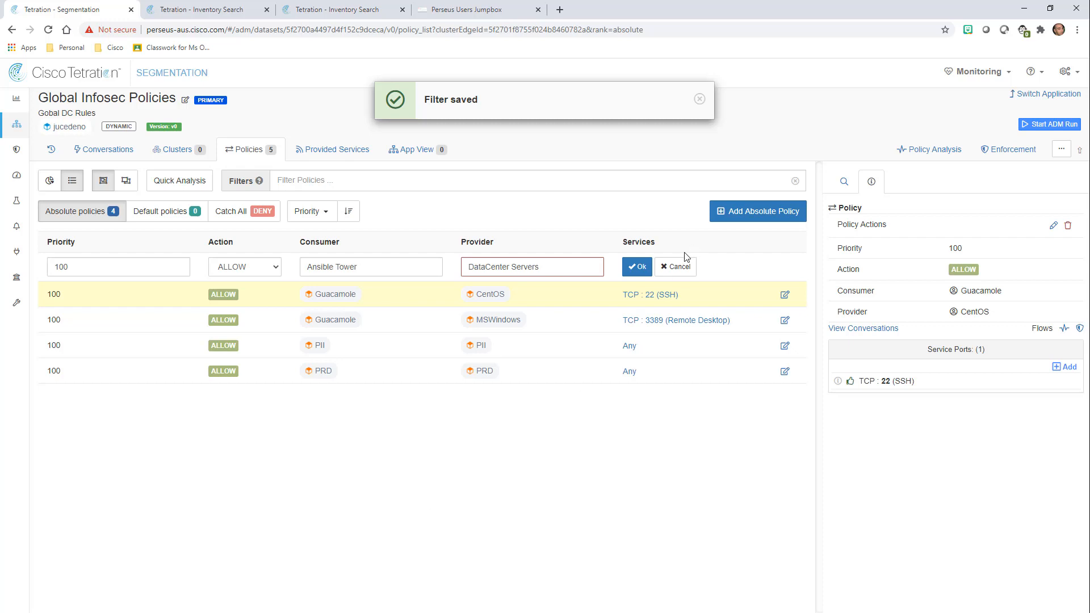
click(641, 273)
Add TCP service ports 22 and 5986 to the Ansible Tower to DataCenter Servers policy.
click(1065, 367)
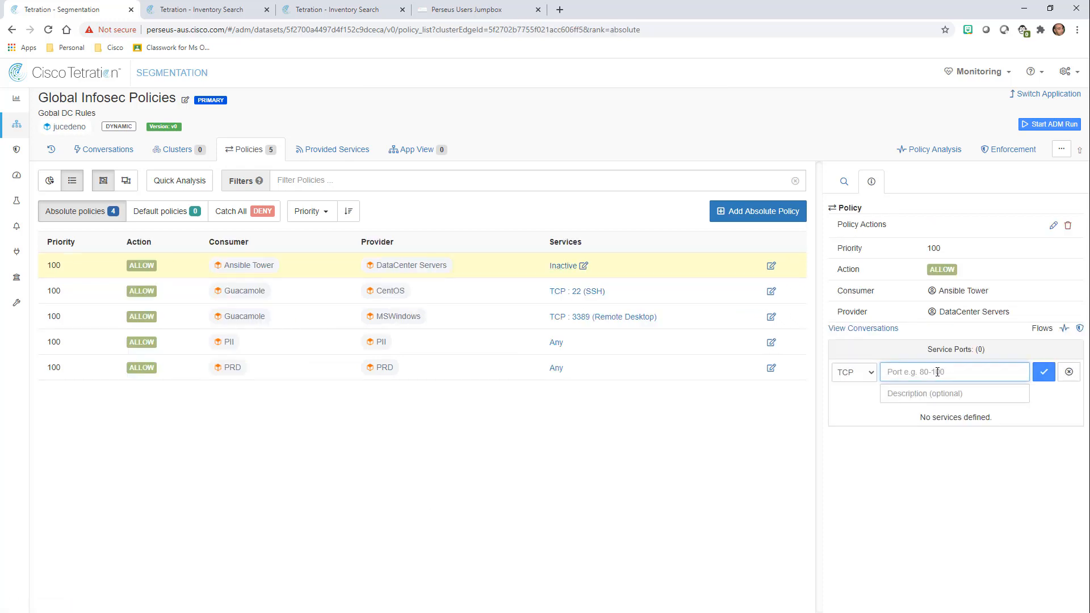
text(22)
click(1043, 372)
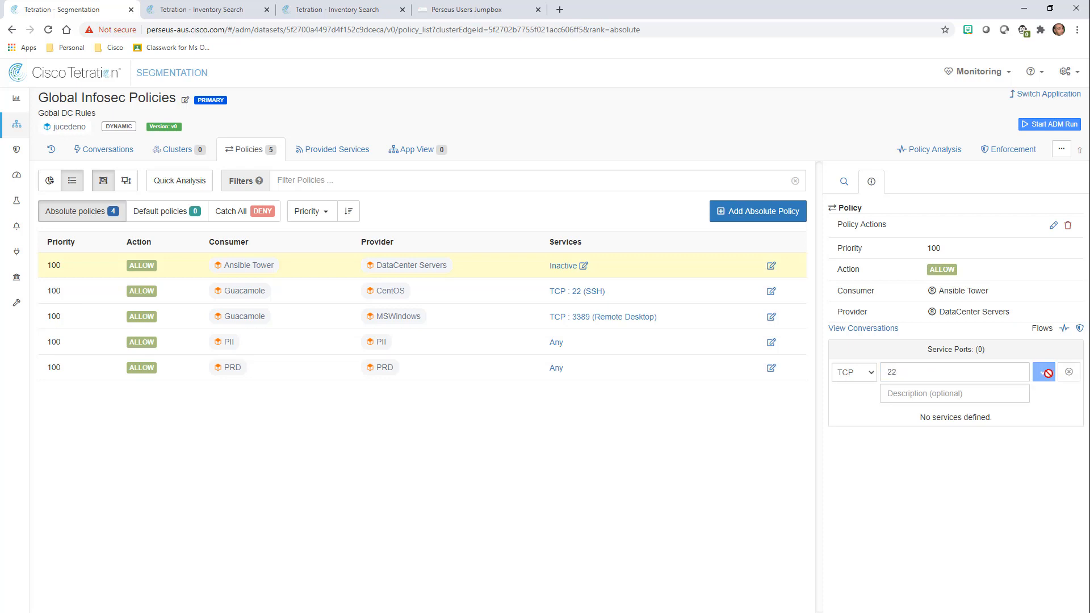
click(1061, 367)
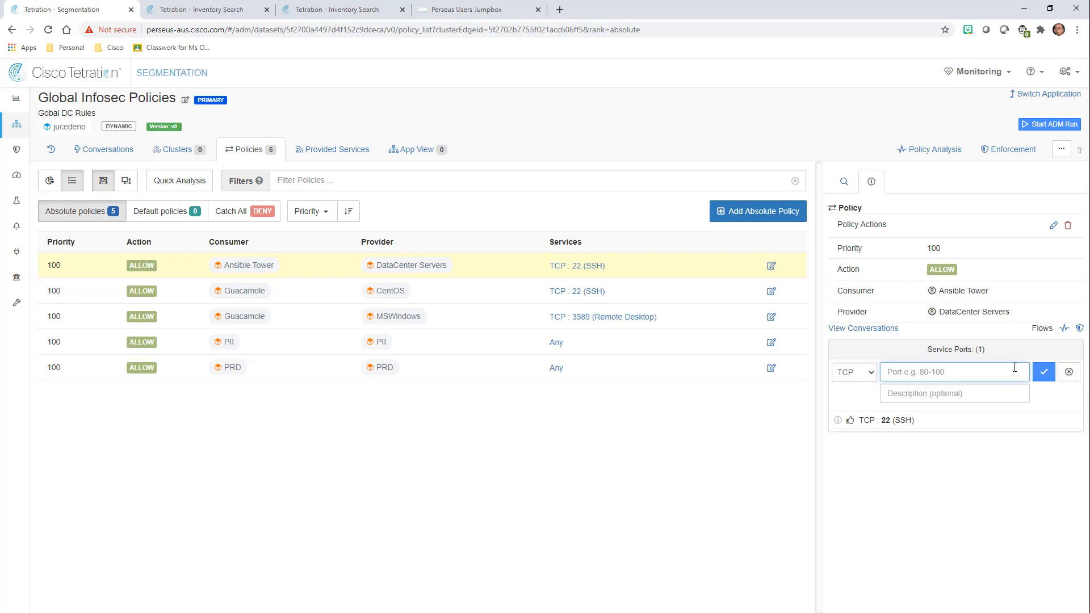
text(5986)
click(1044, 372)
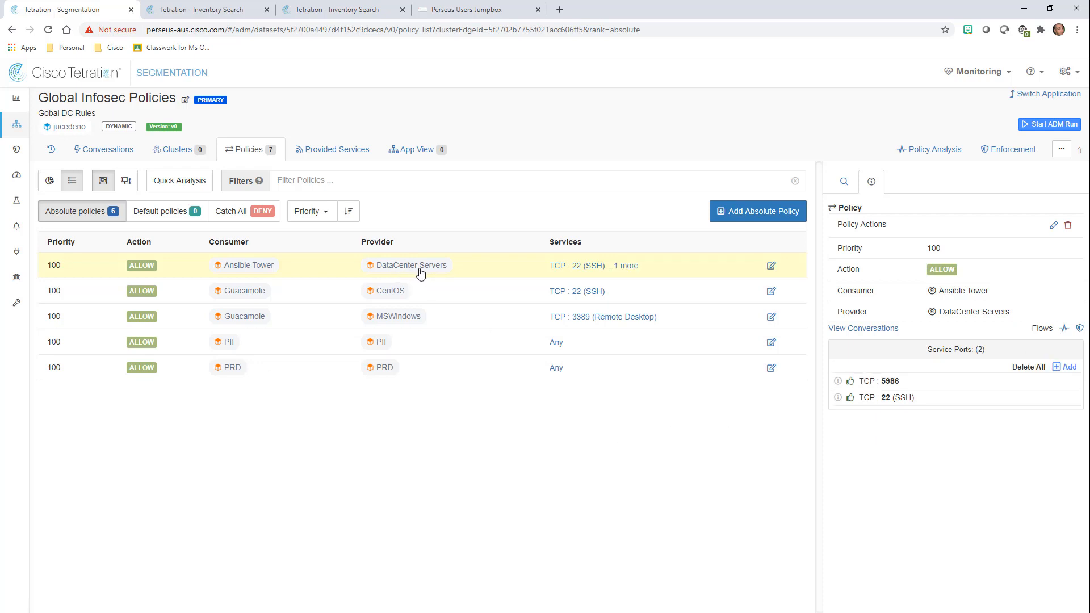
Open the DataCenter Servers filter details and expand its 190 workloads.
click(400, 275)
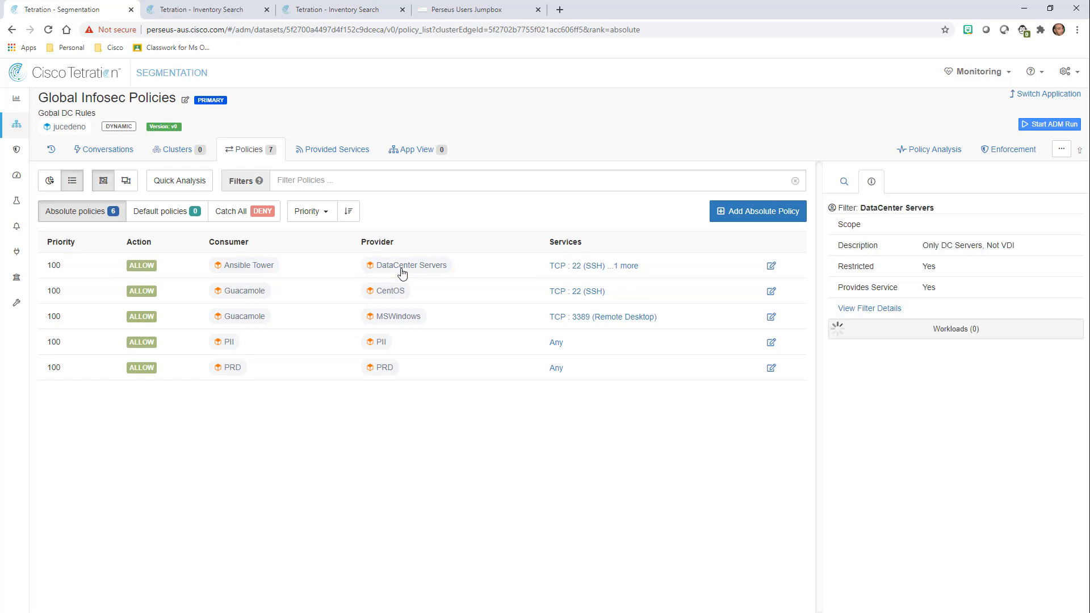
click(943, 423)
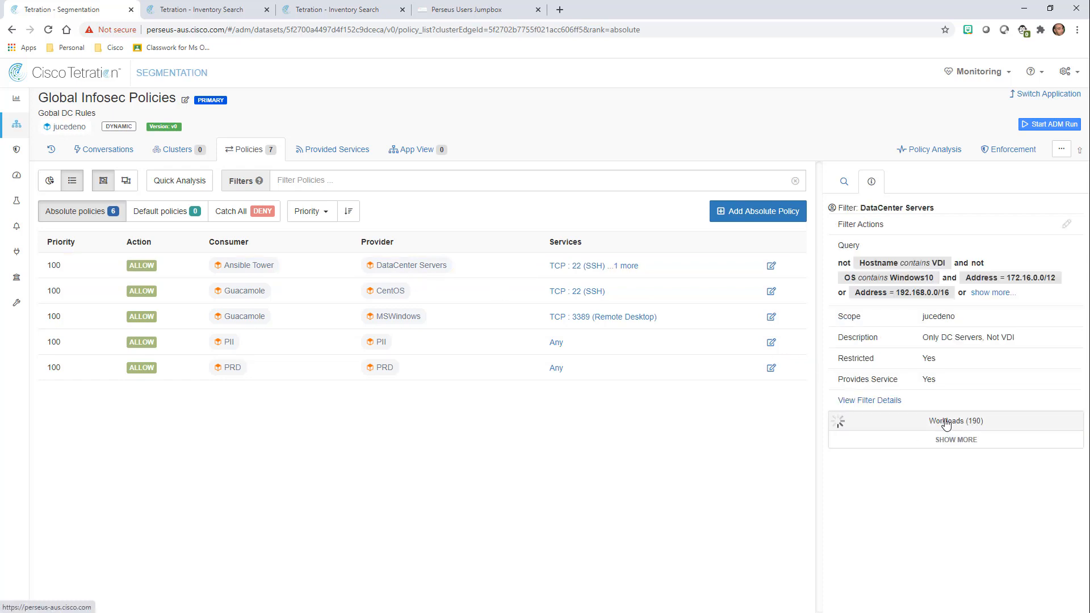
scroll(928, 392, down, 8)
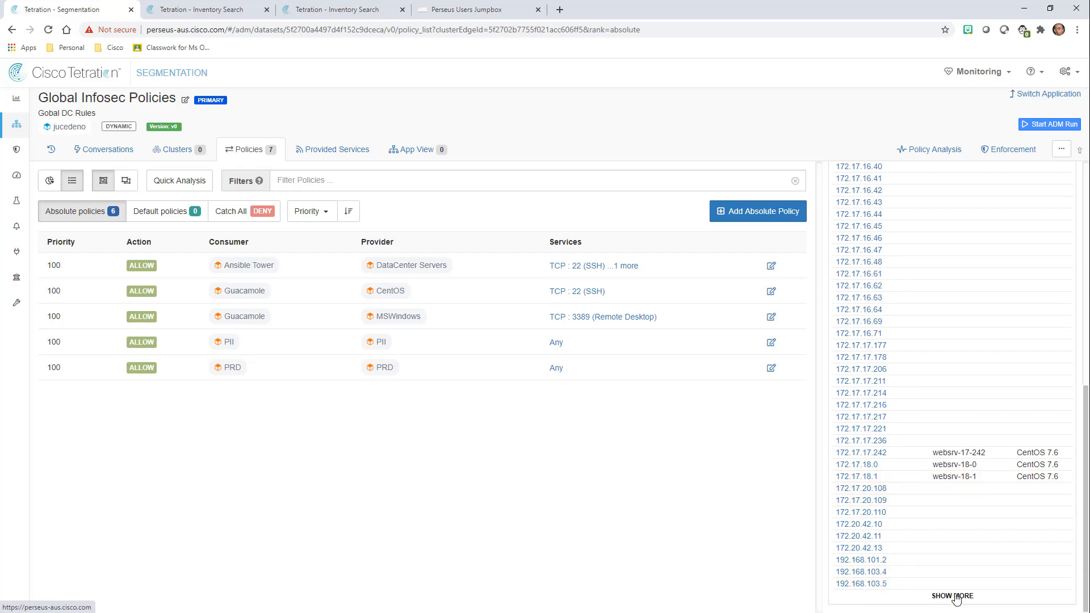
scroll(931, 426, down, 5)
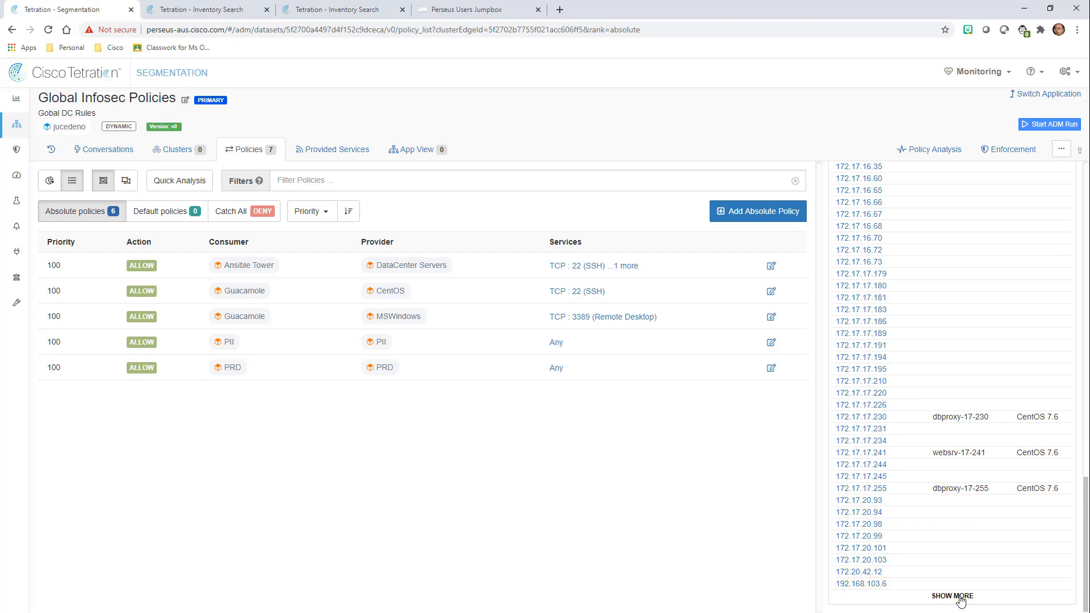
scroll(956, 396, down, 9)
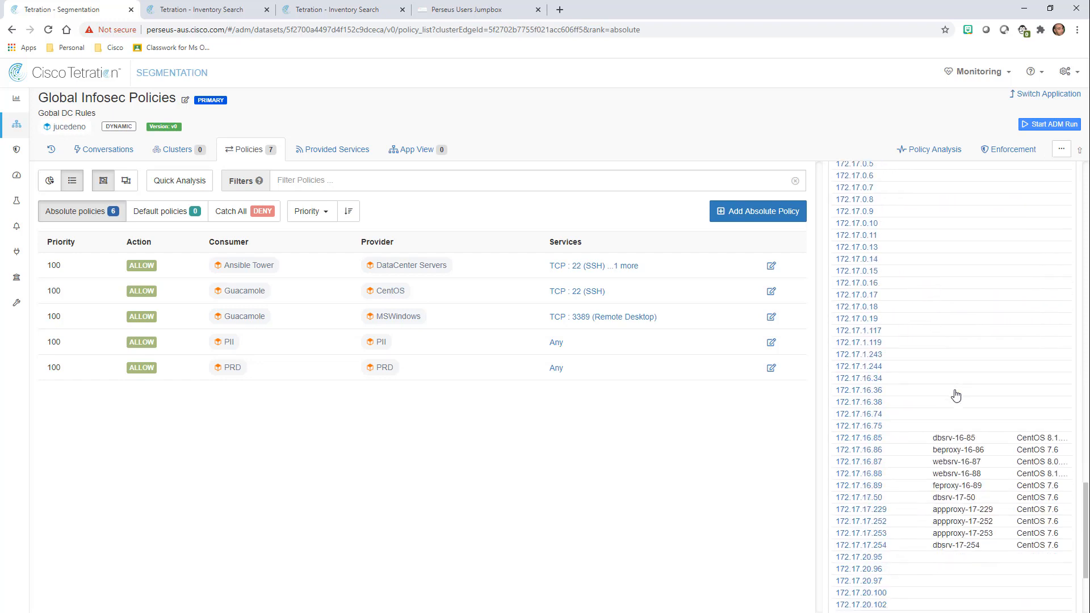
scroll(971, 423, down, 2)
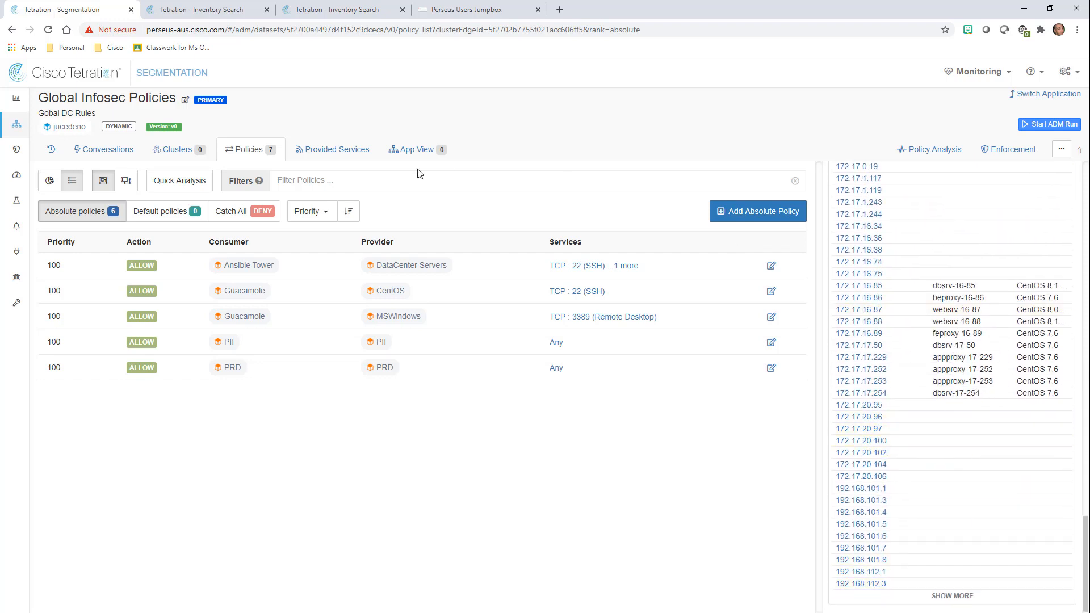
Compare with the inventory search results, then load more workloads into the list.
click(210, 10)
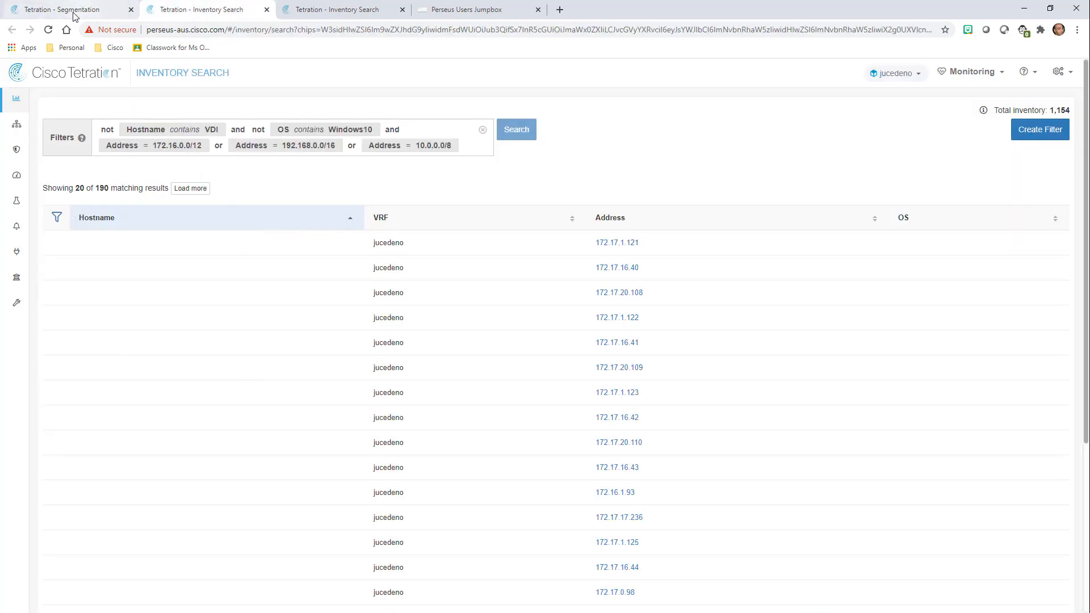
click(54, 11)
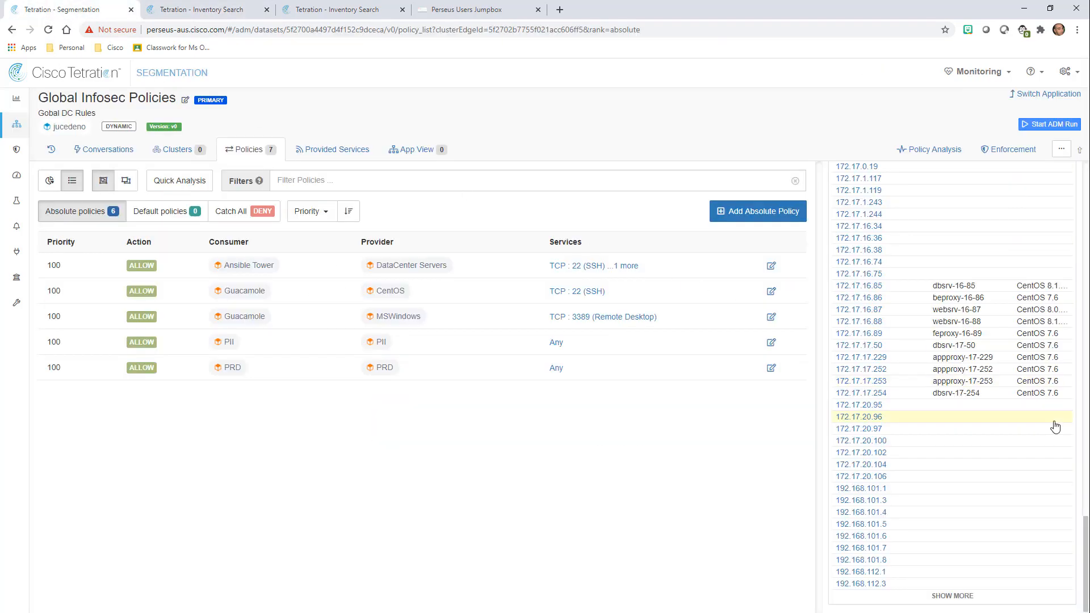
click(964, 595)
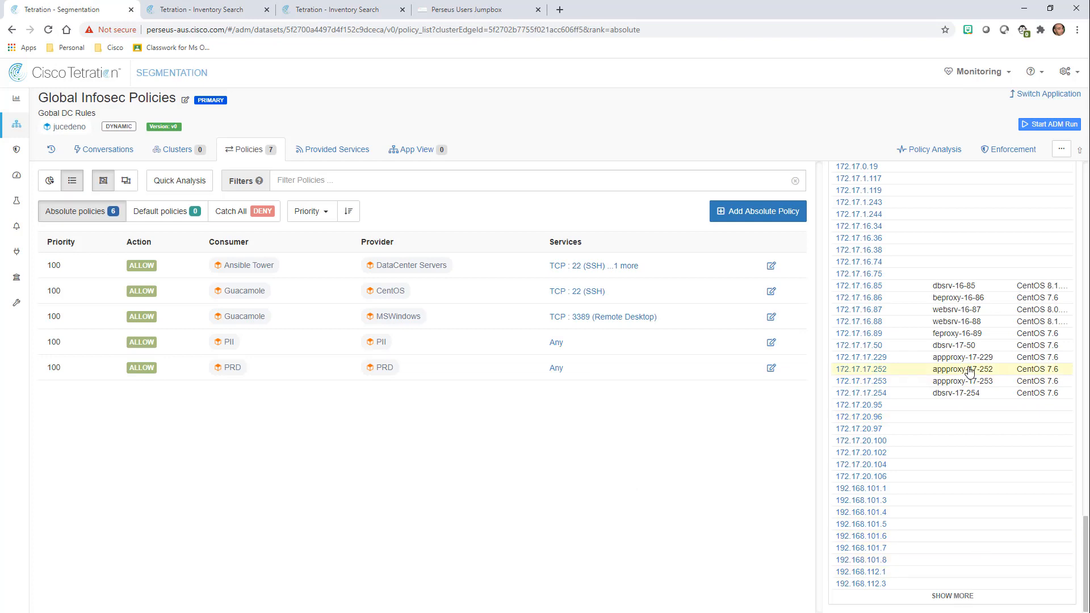
scroll(969, 372, down, 8)
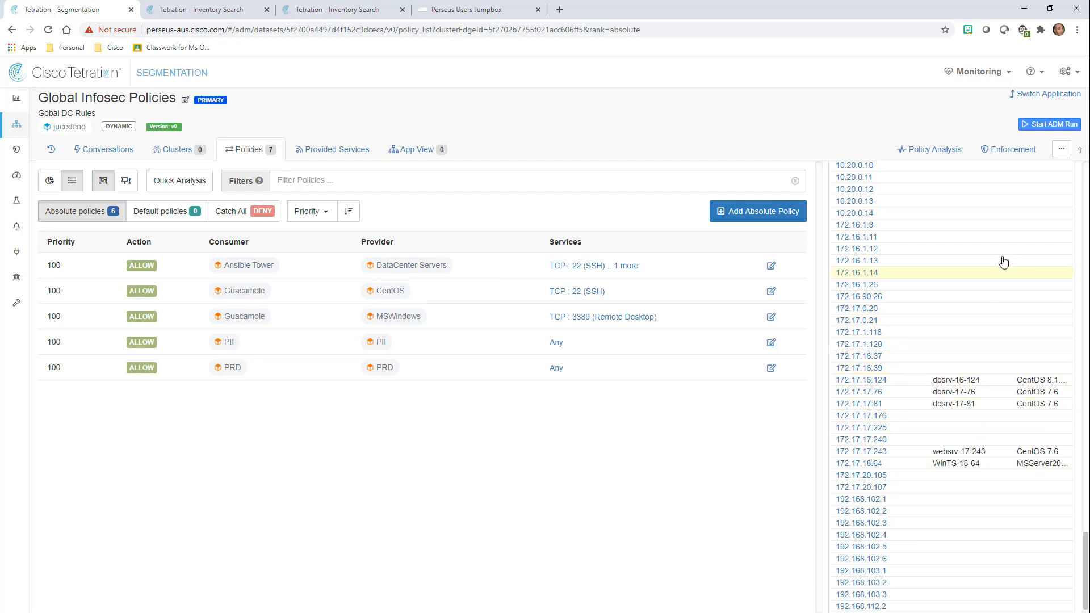
scroll(1005, 267, up, 15)
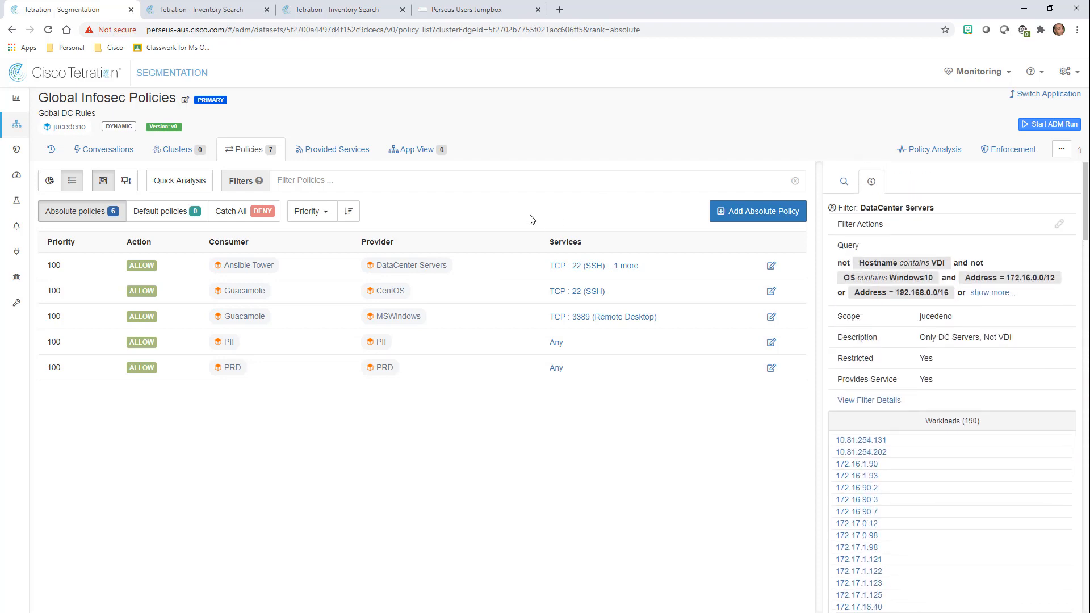
Add a new absolute policy and start creating a new filter for its consumer.
click(751, 215)
click(367, 266)
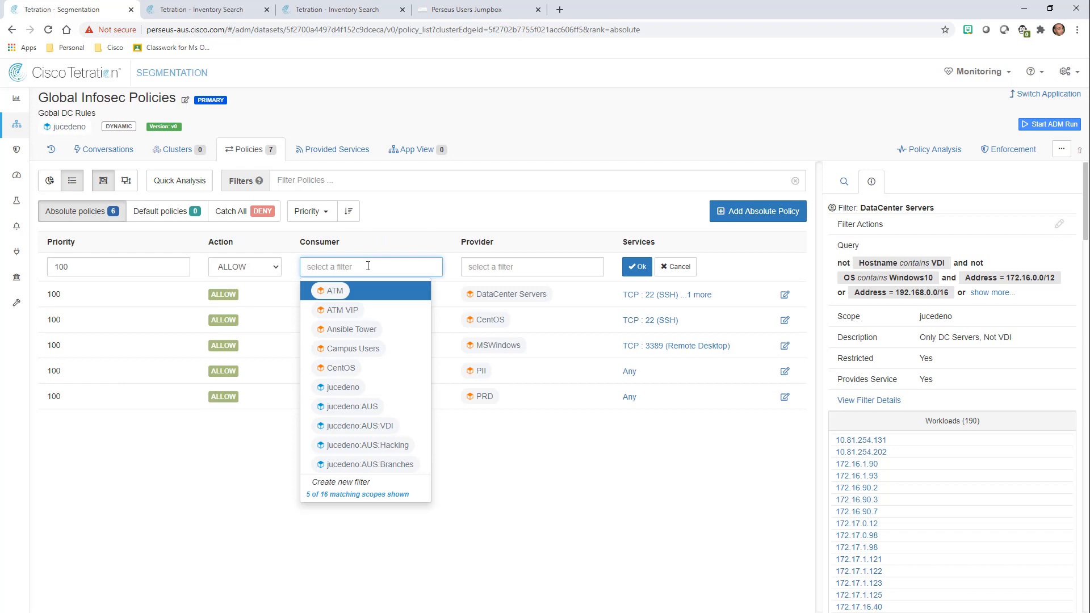
text(Authe)
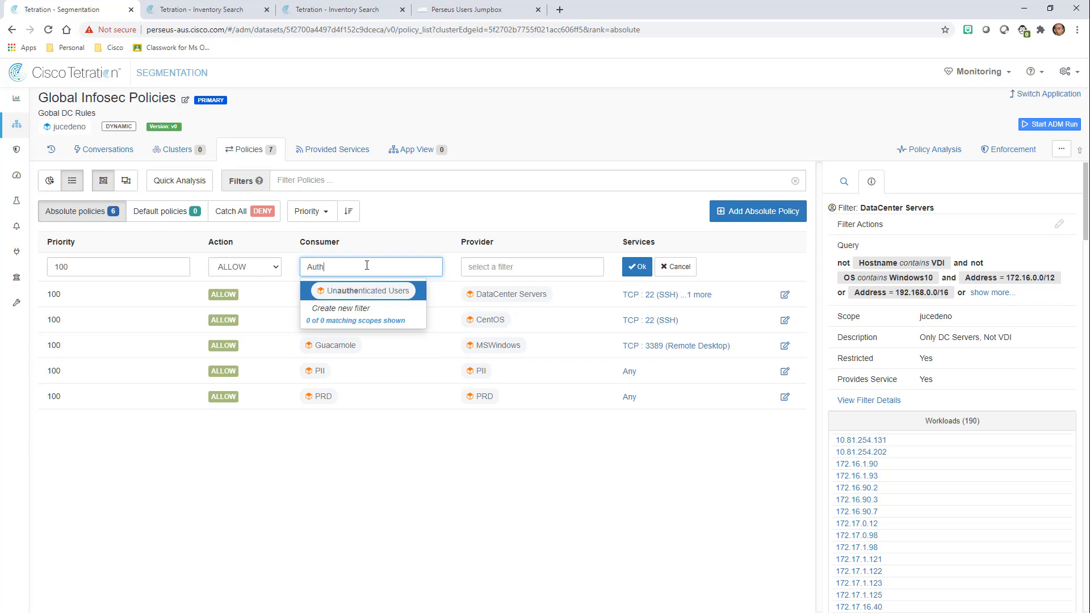
key(BackSpace)
key(BackSpace)
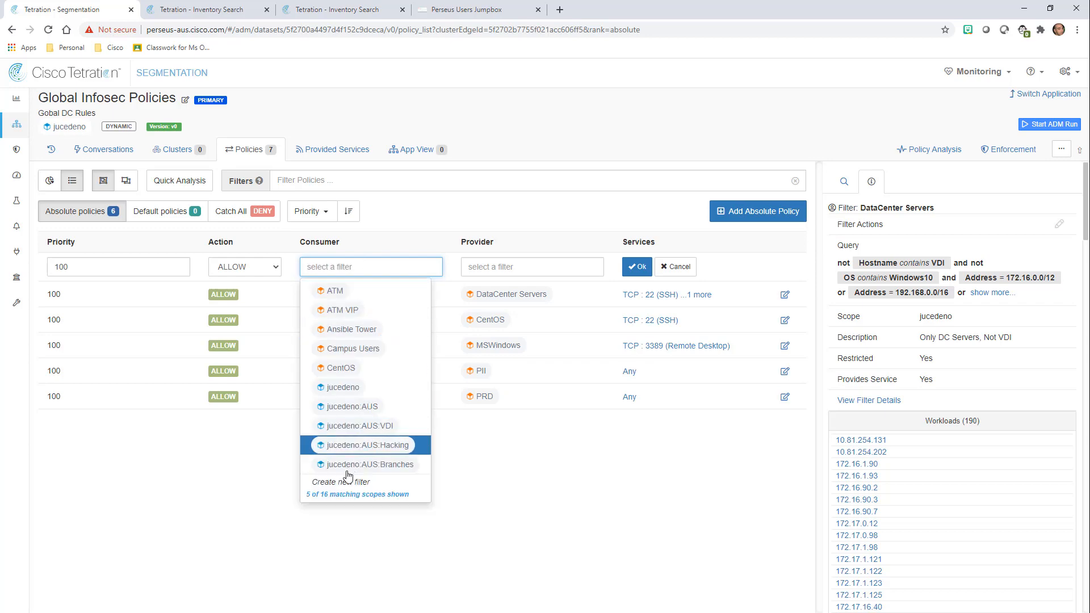
click(342, 483)
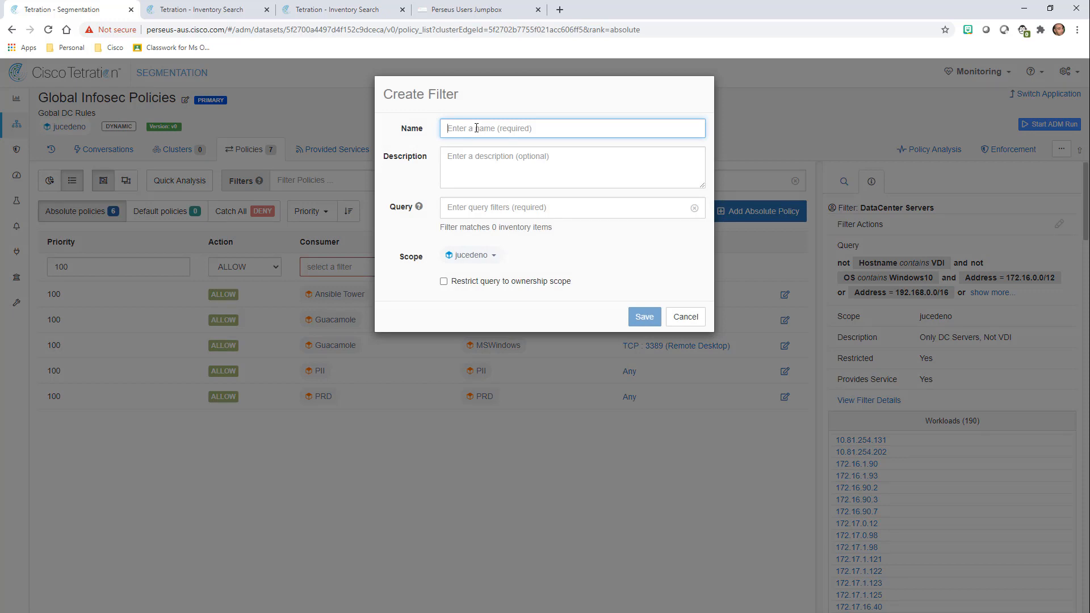
Name the filter 'Authenticated Users' with query ISE_ctsSecurityGroup = Employee, followed by or.
text(Authen)
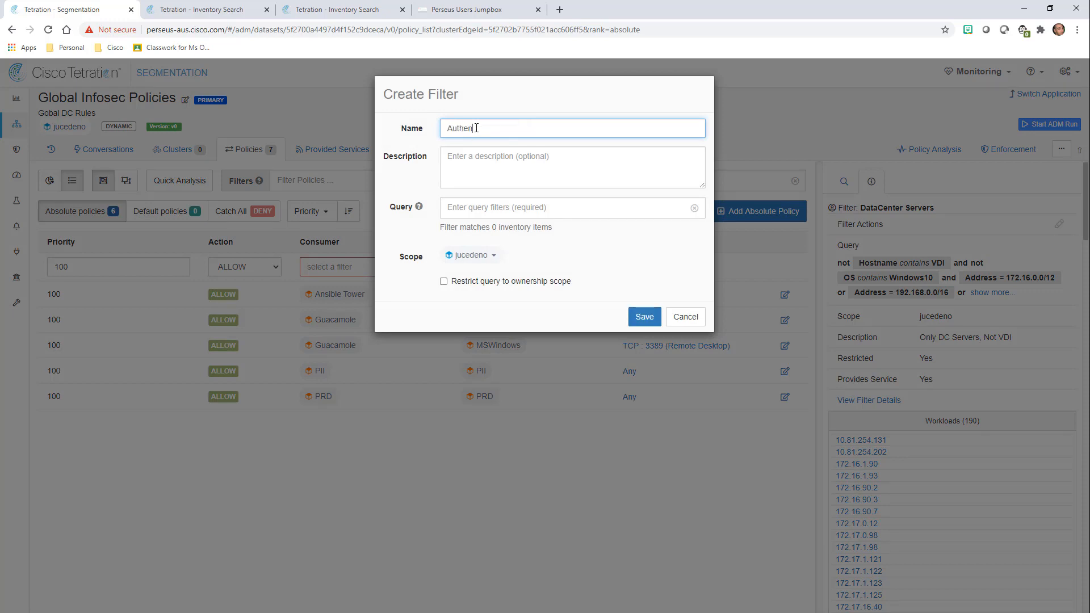
text(ticated Users)
click(499, 207)
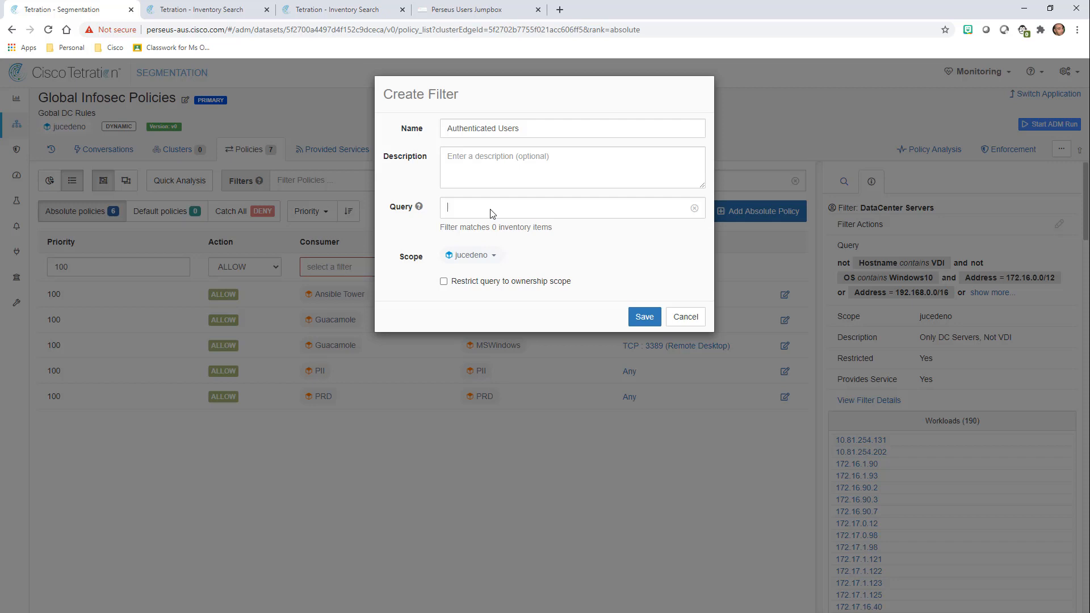
text(ISE)
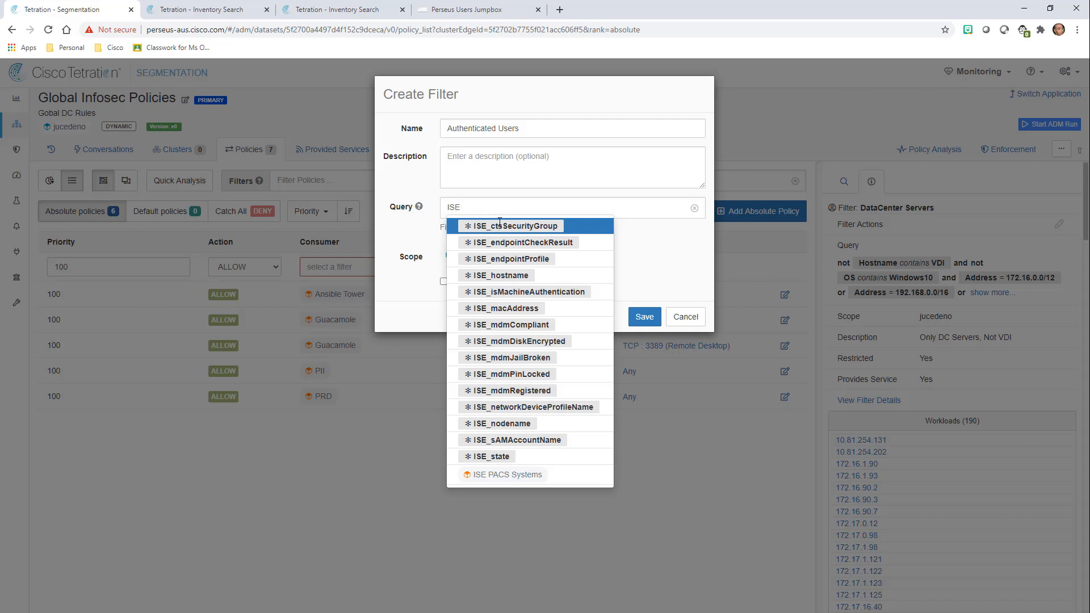
click(499, 222)
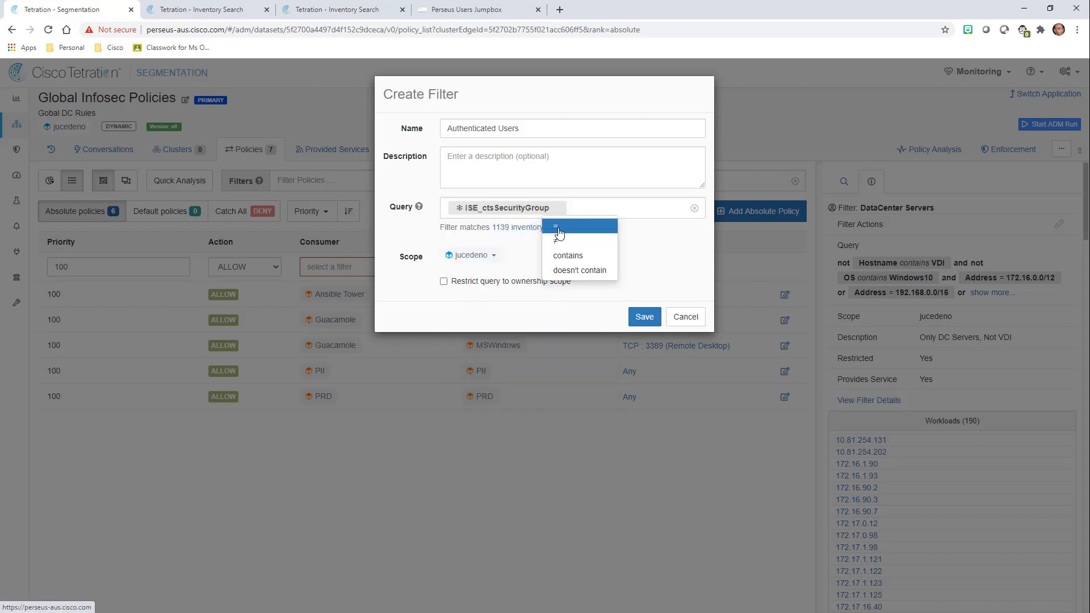
click(558, 228)
text(Em)
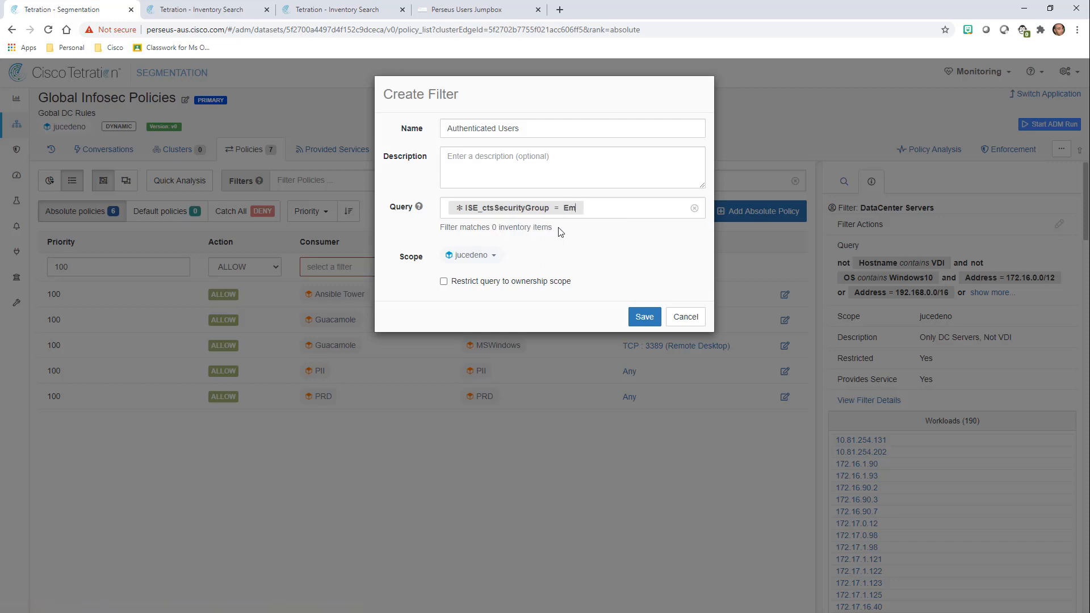
text(ployee)
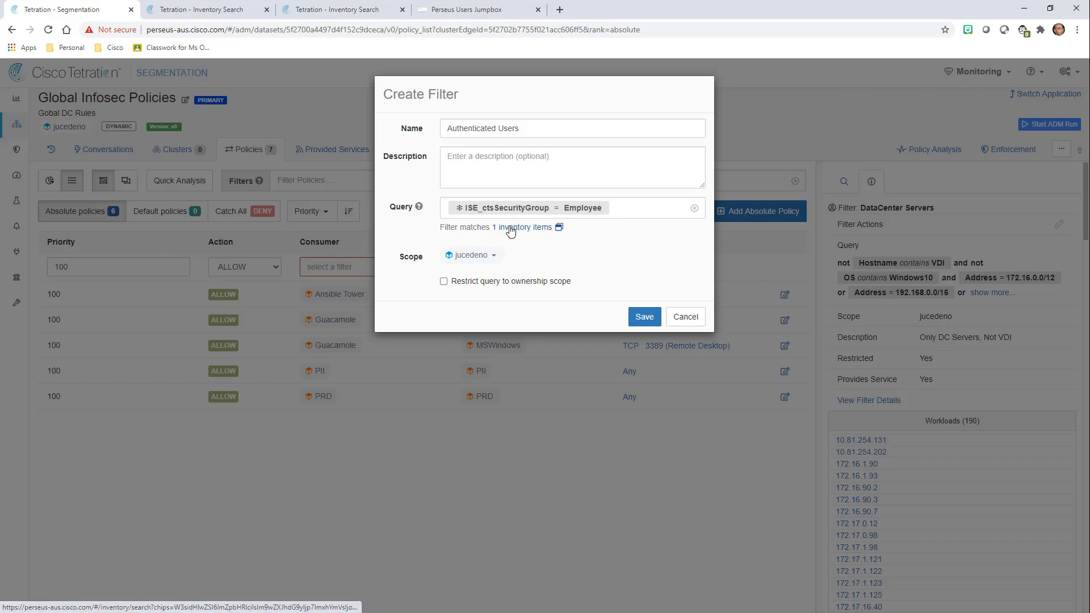
click(651, 211)
text(or)
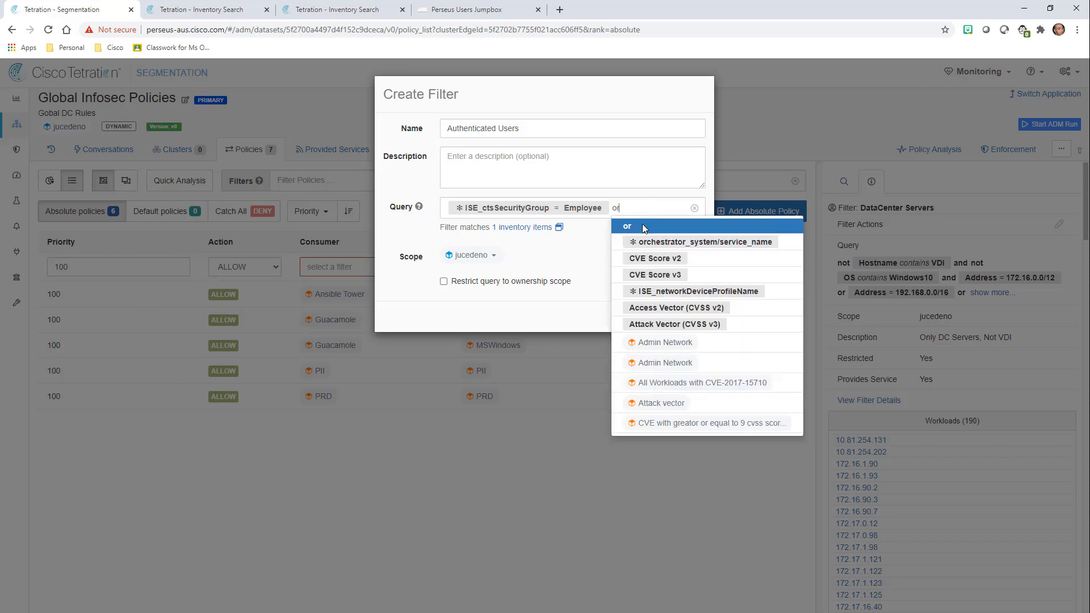
click(642, 224)
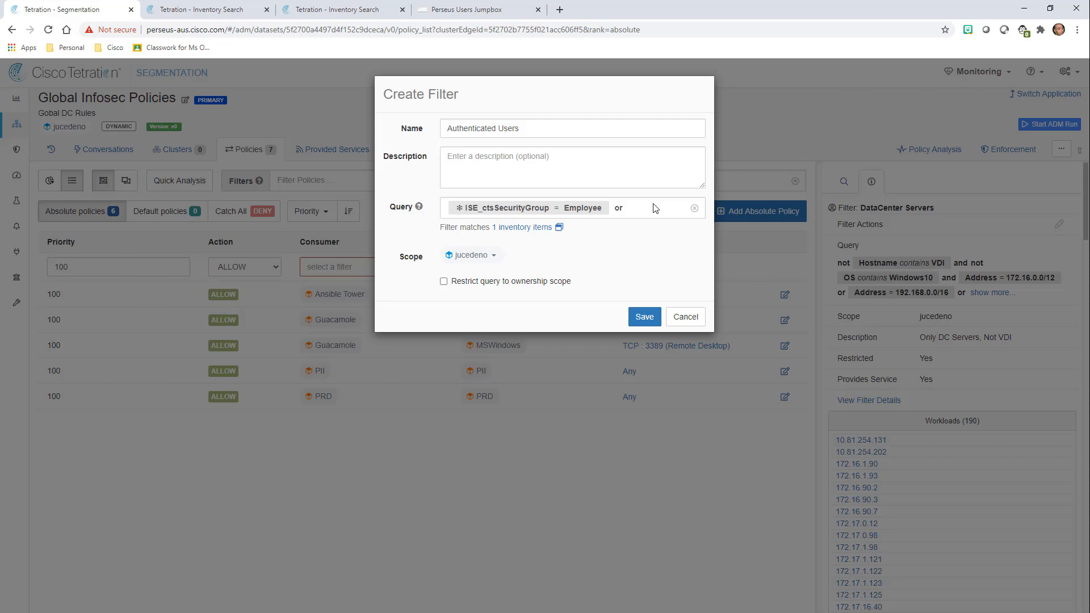
Add Environment = Authenticated Users, tick scope restriction and external service, and save the filter.
text(Env)
click(656, 227)
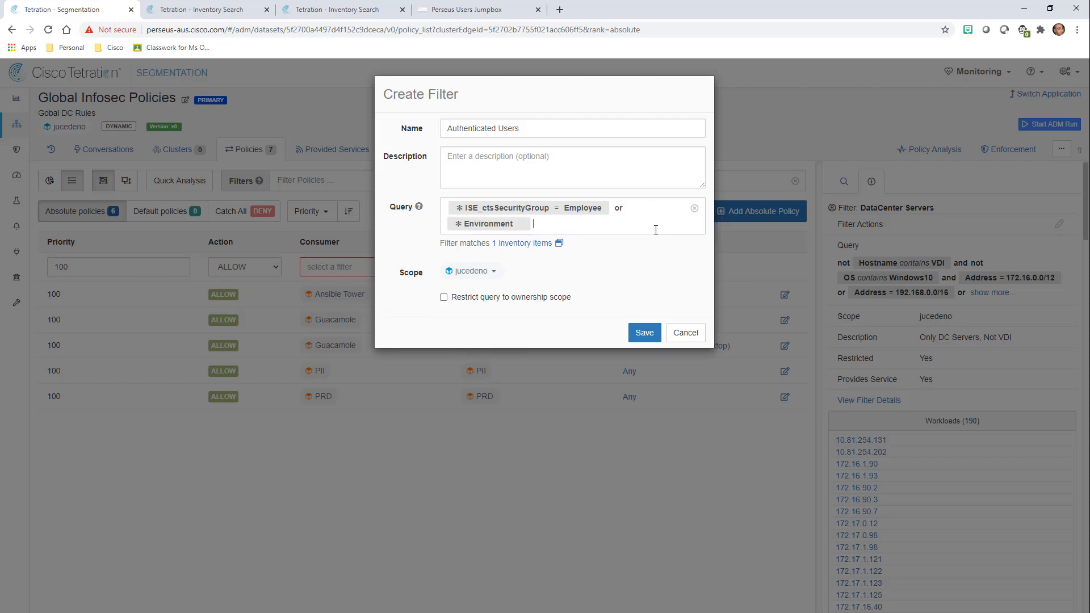
click(531, 227)
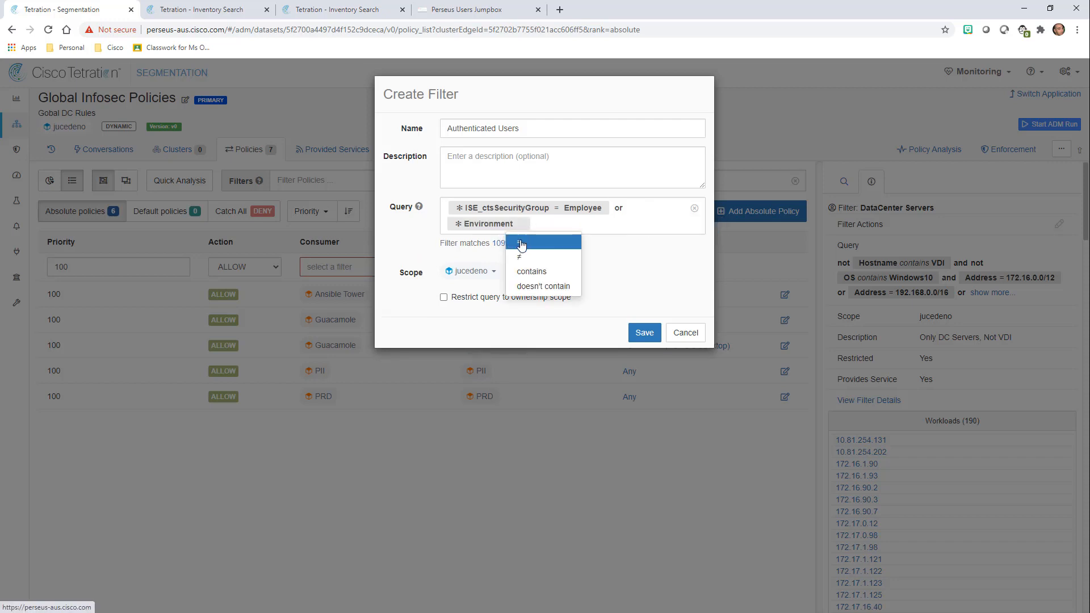
click(521, 244)
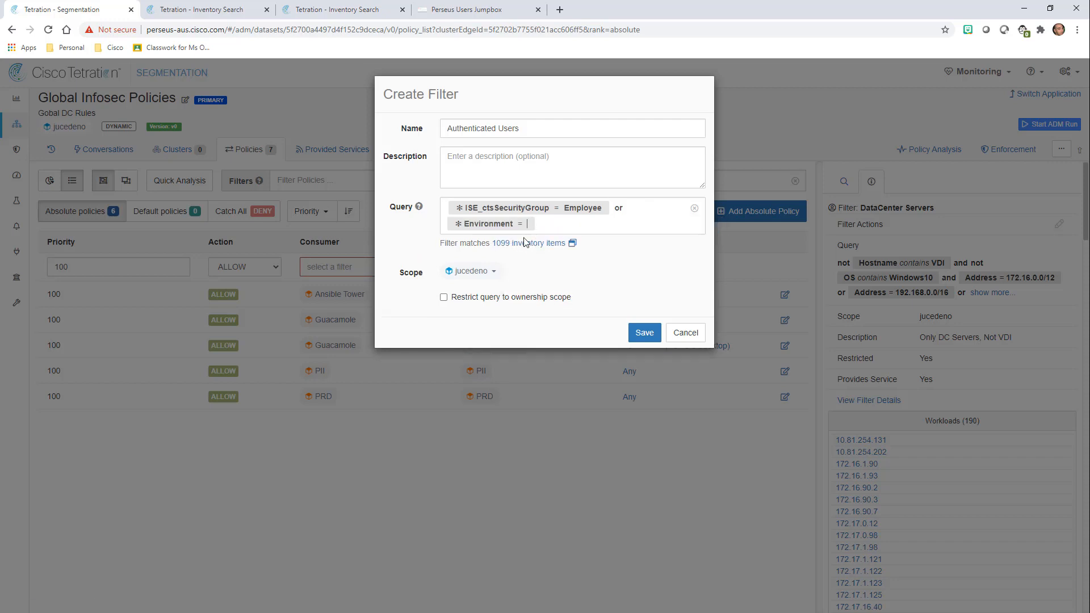
text(At)
key(BackSpace)
text(uthenticated)
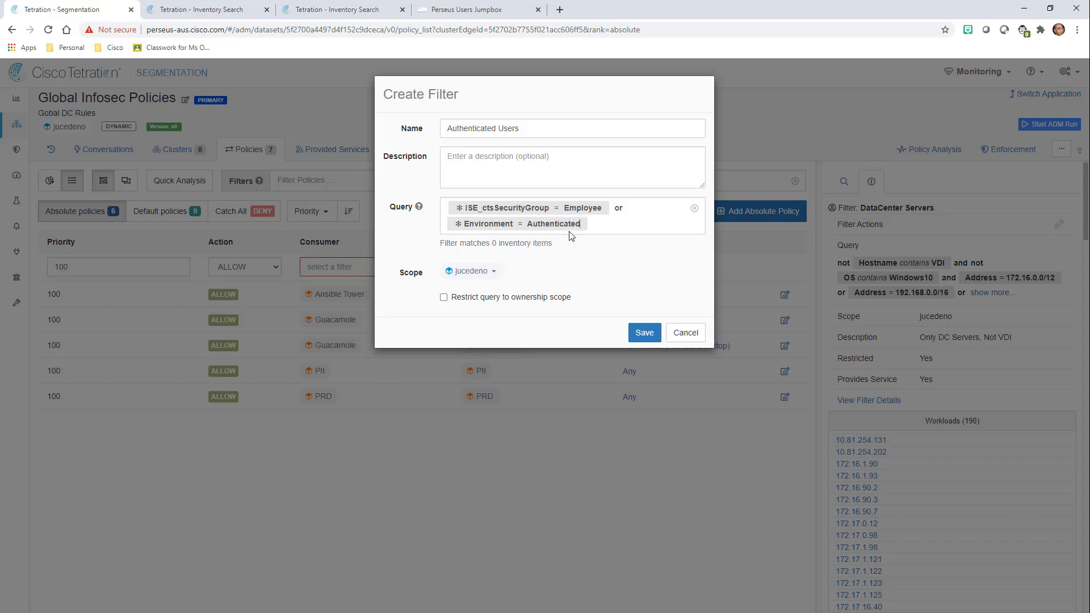
text( Users)
click(508, 298)
click(505, 328)
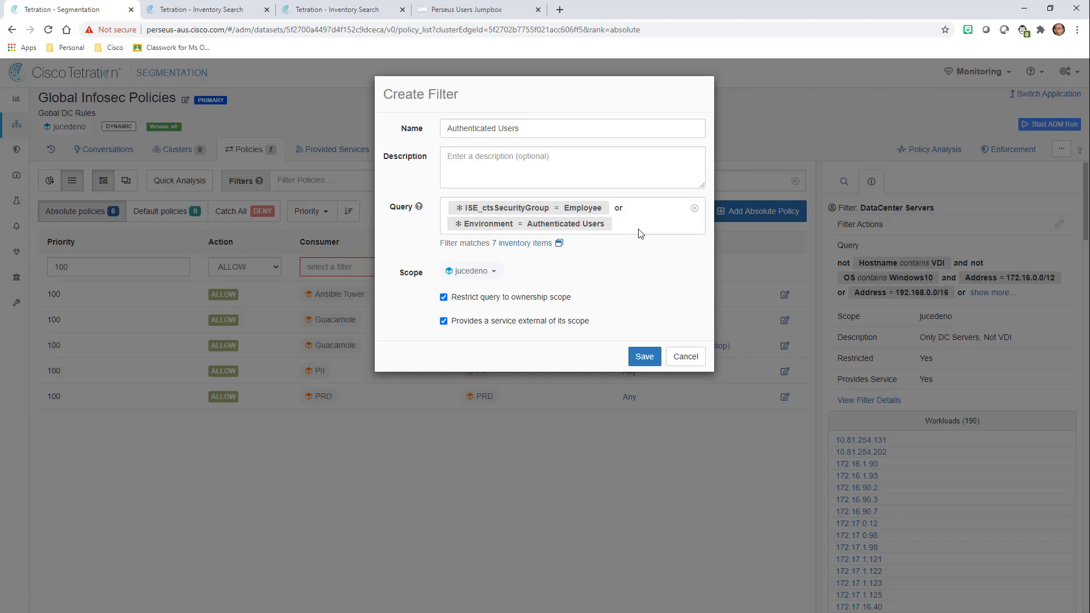
click(648, 359)
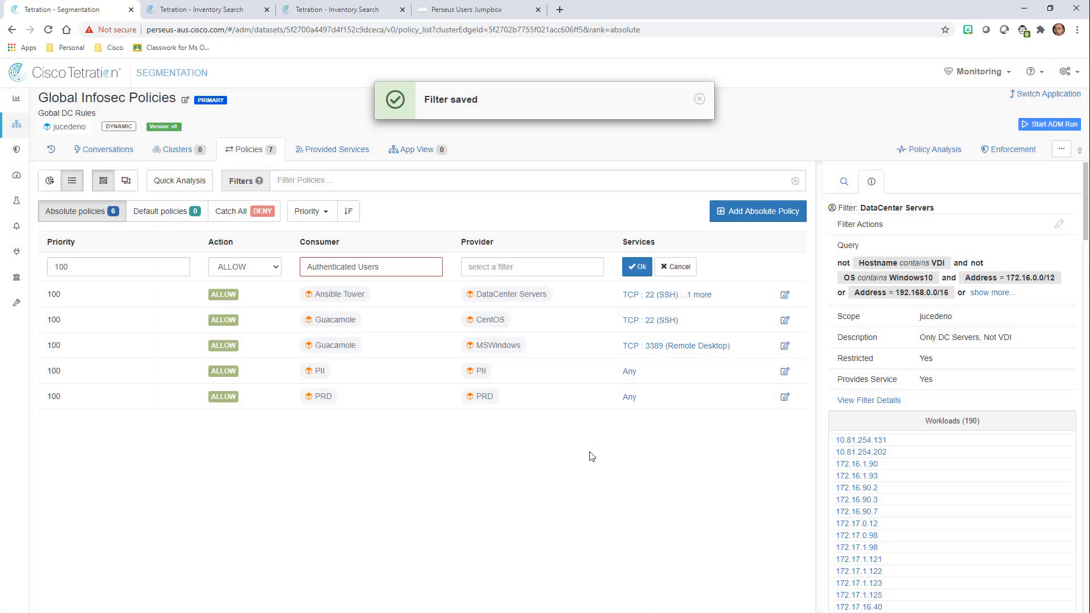
Set DataCenter Servers as the provider and confirm the Authenticated Users policy.
click(513, 268)
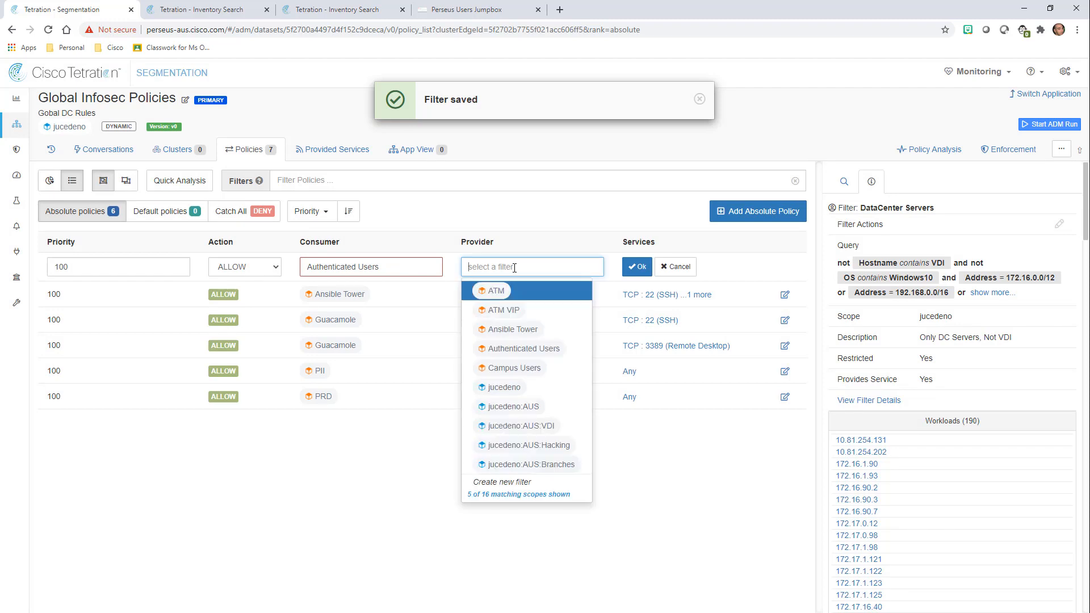
text(Data)
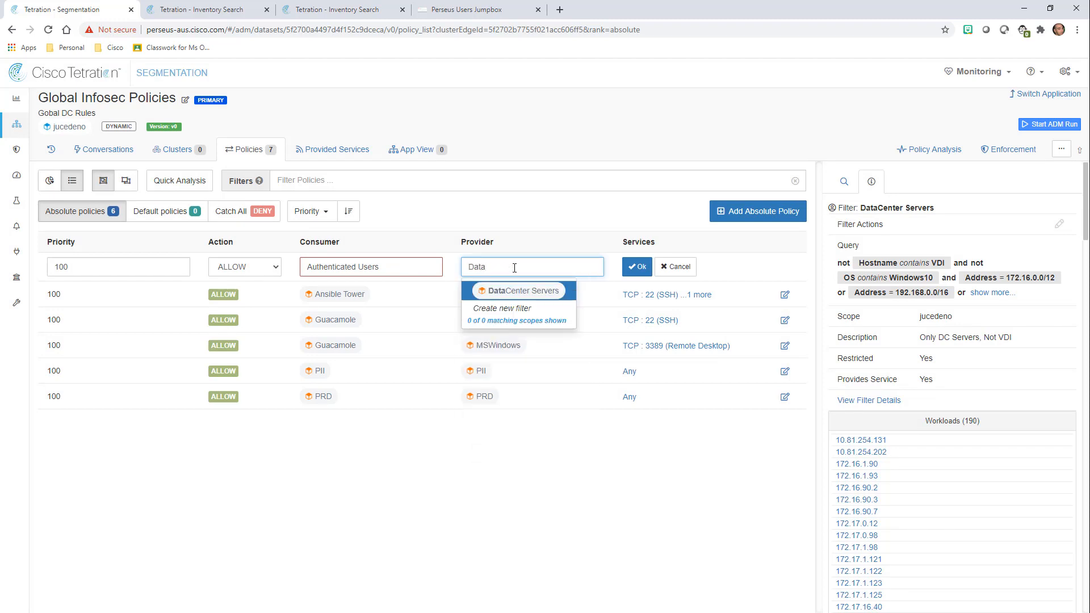
click(506, 294)
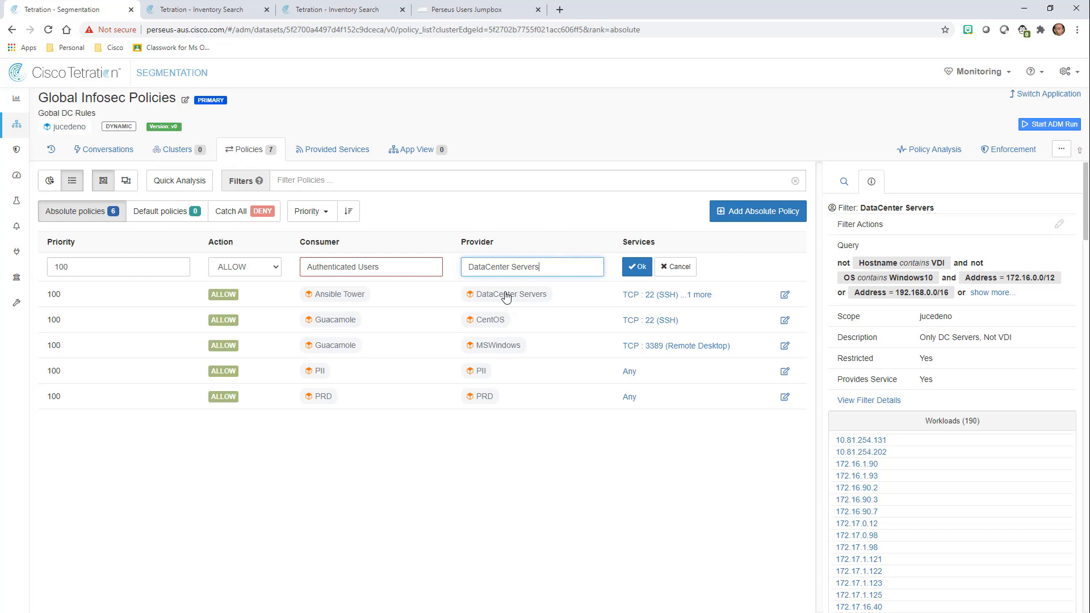
click(637, 268)
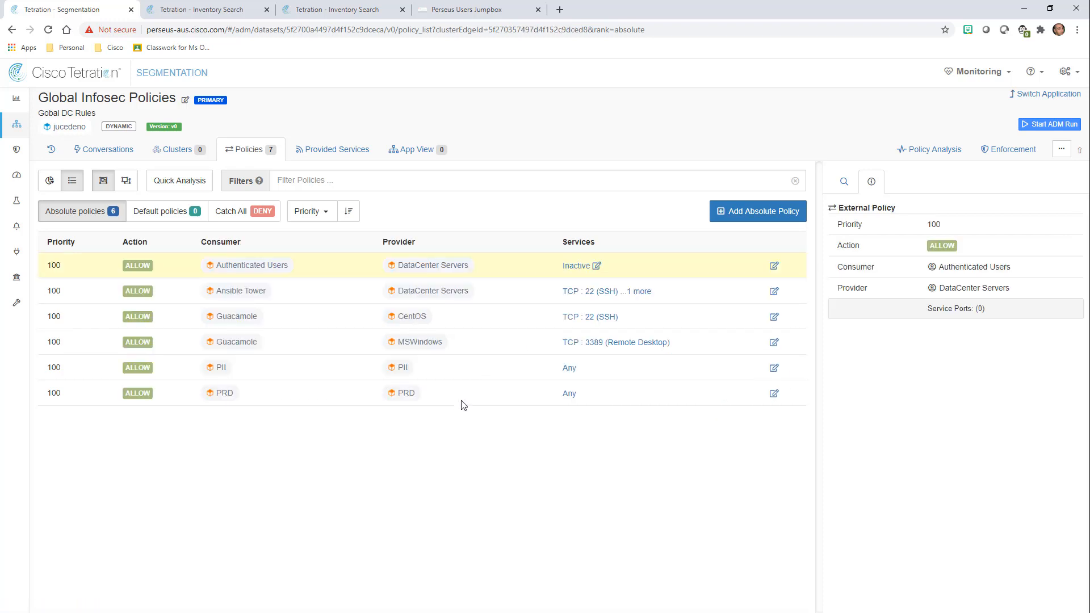
Add TCP service ports 80 and 443 to the Authenticated Users to DataCenter Servers policy.
click(1065, 367)
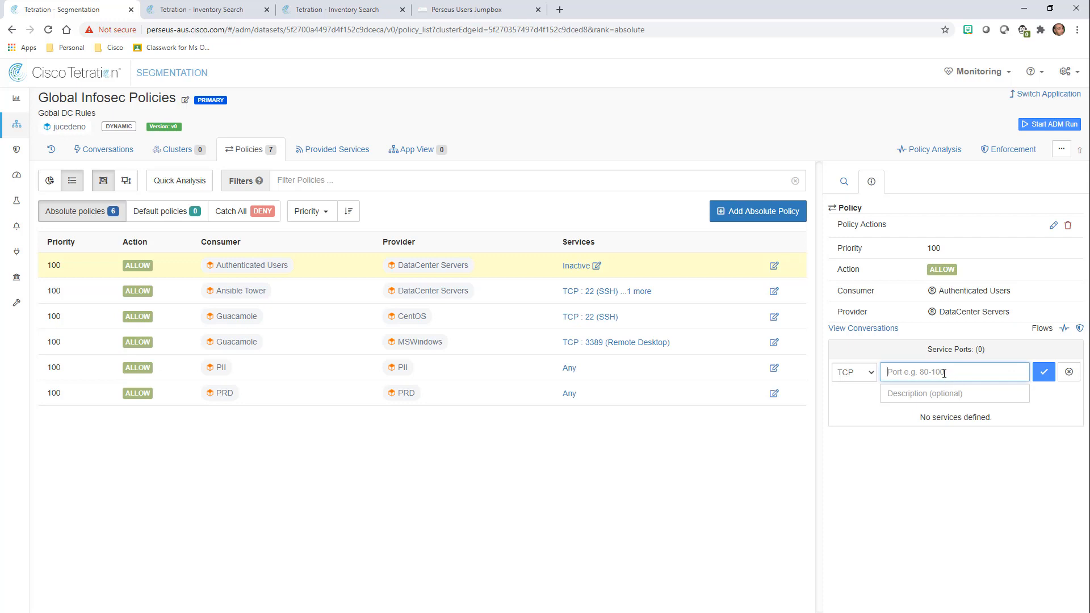
text(80)
click(1044, 375)
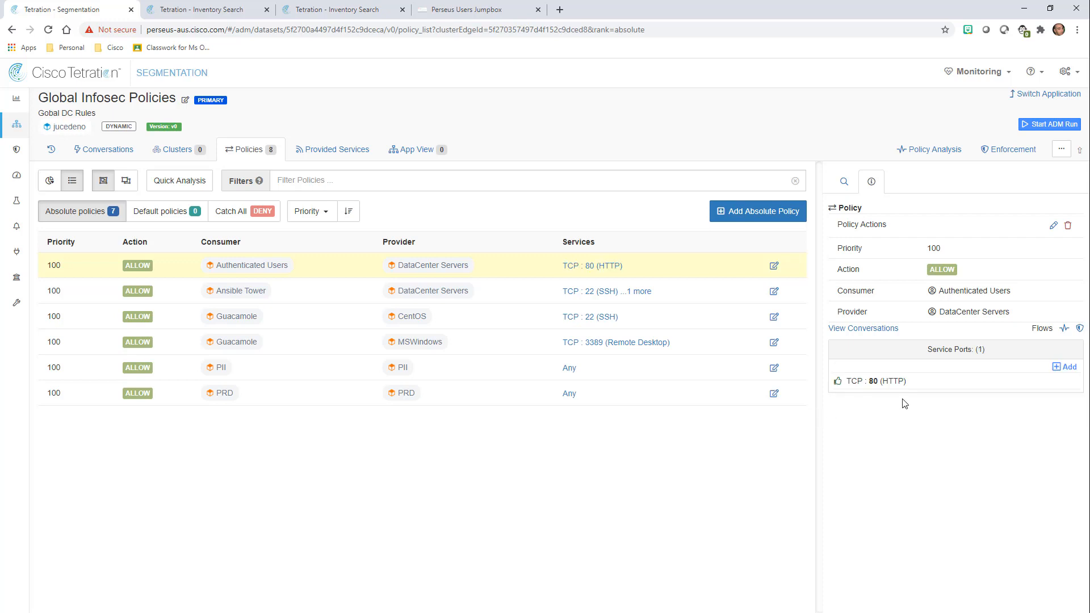
click(1073, 368)
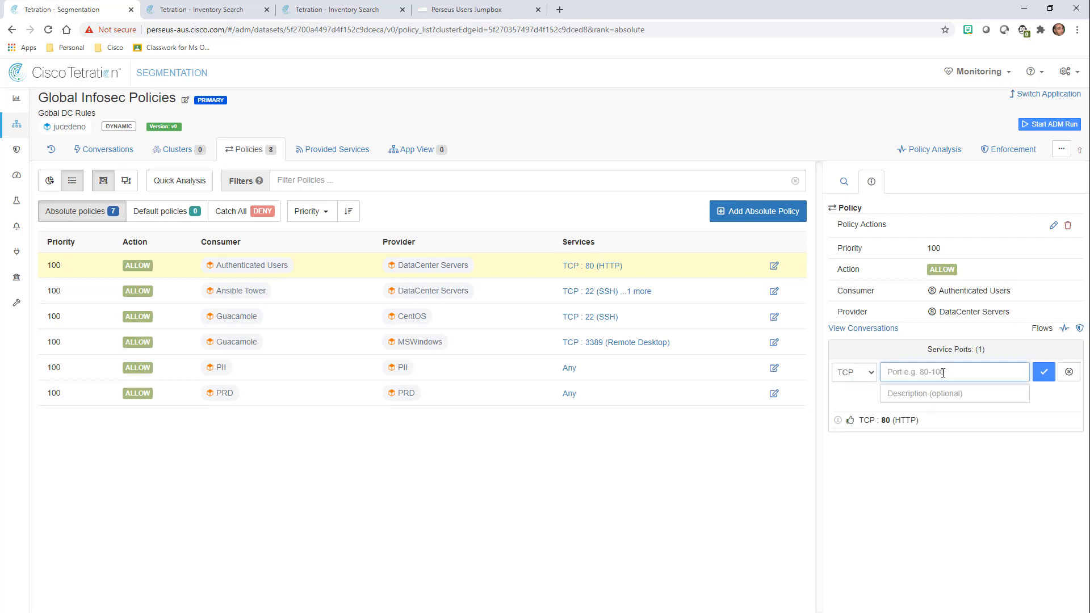
text(443)
click(677, 452)
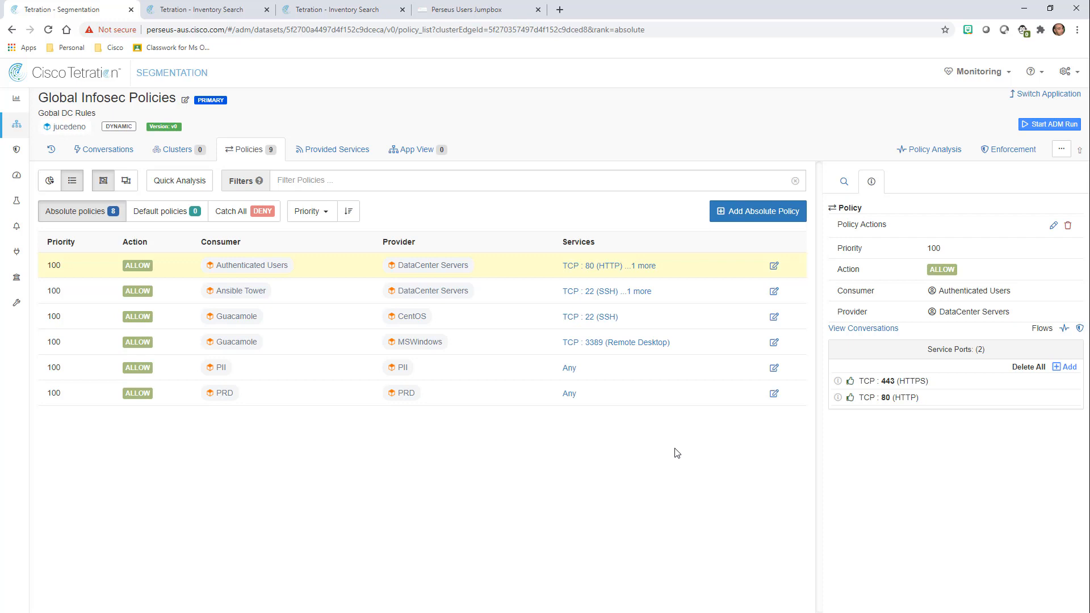
Add a new absolute policy with a new consumer filter named IoT.
click(761, 216)
click(391, 266)
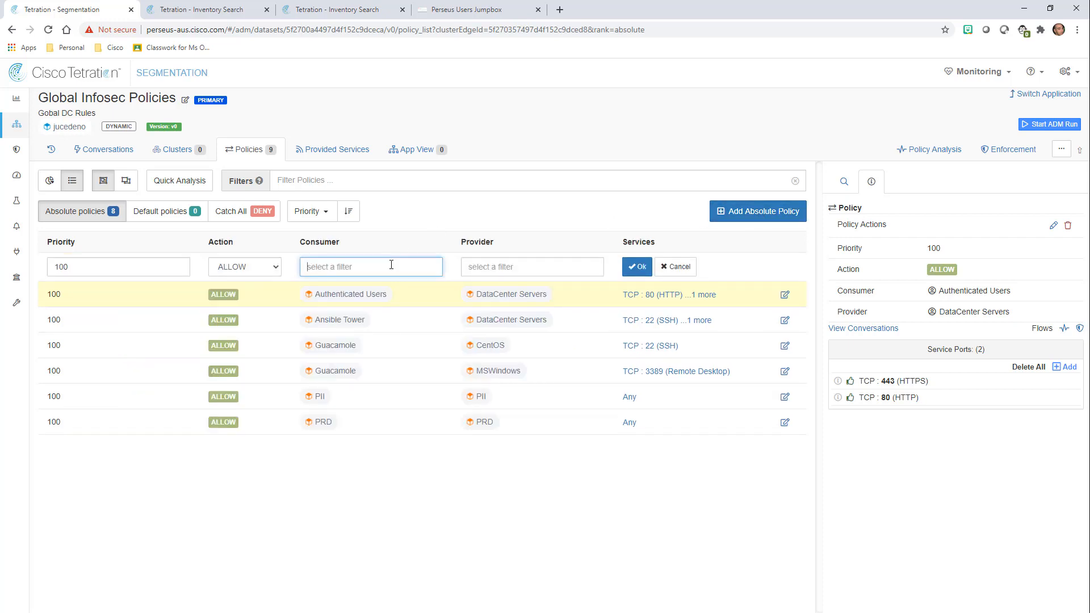
text(I)
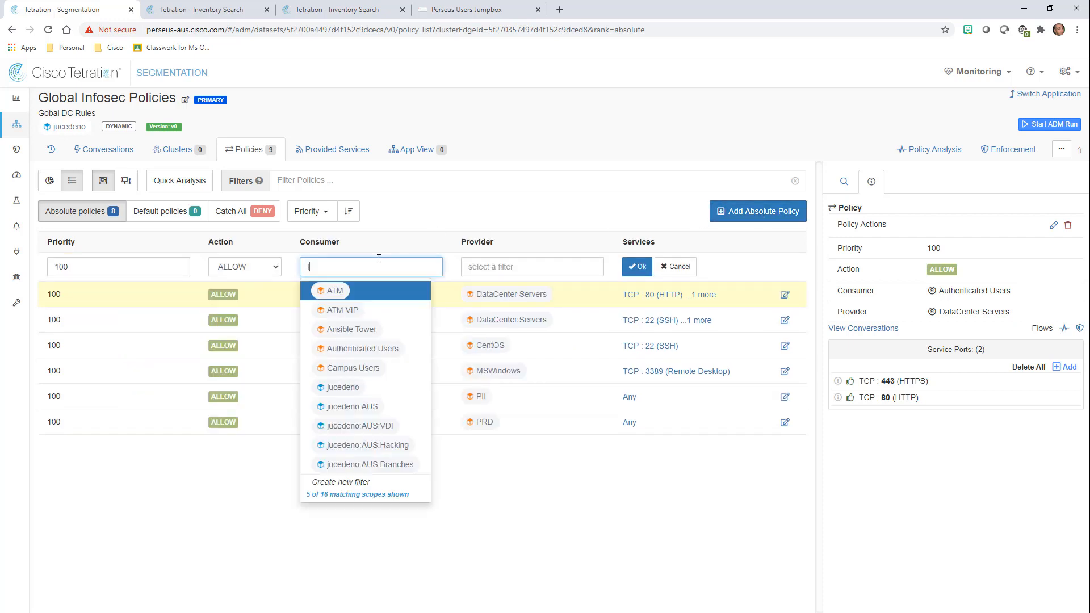
text(OT)
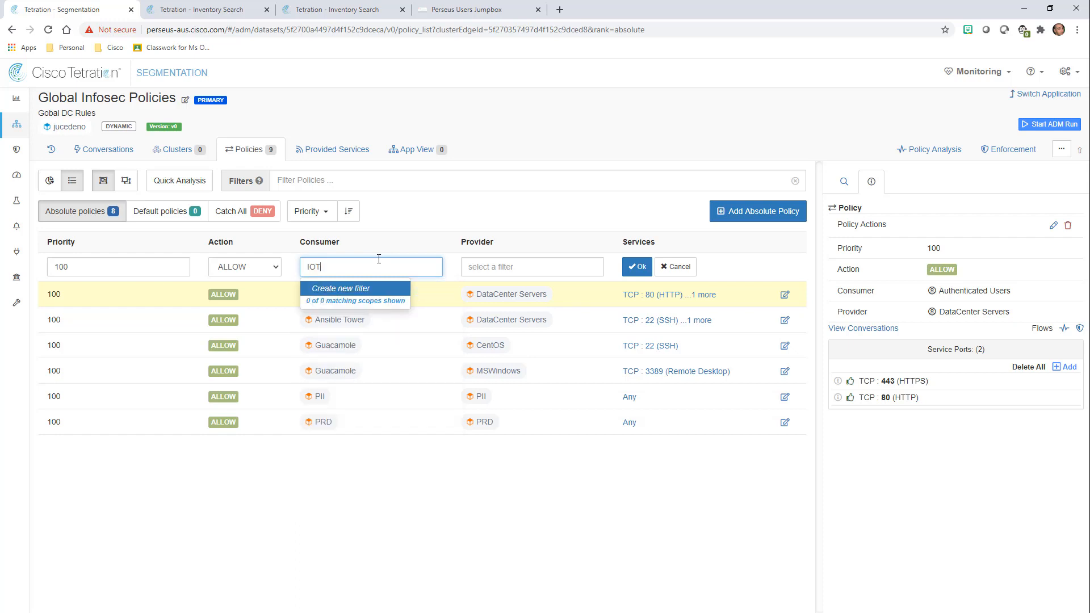
key(BackSpace)
key(BackSpace)
key(BackSpace)
click(333, 295)
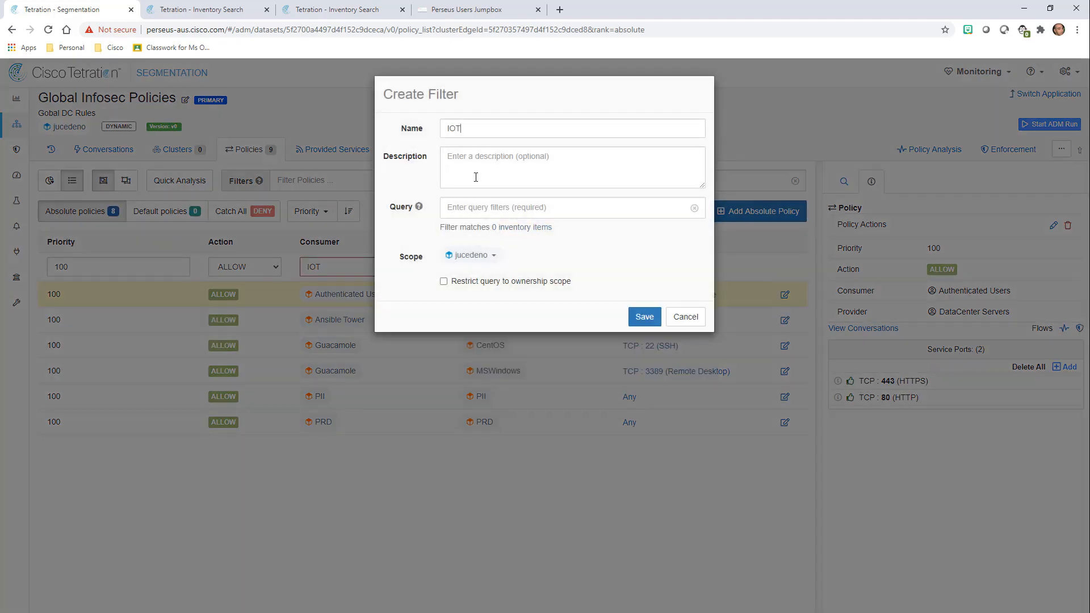
click(455, 131)
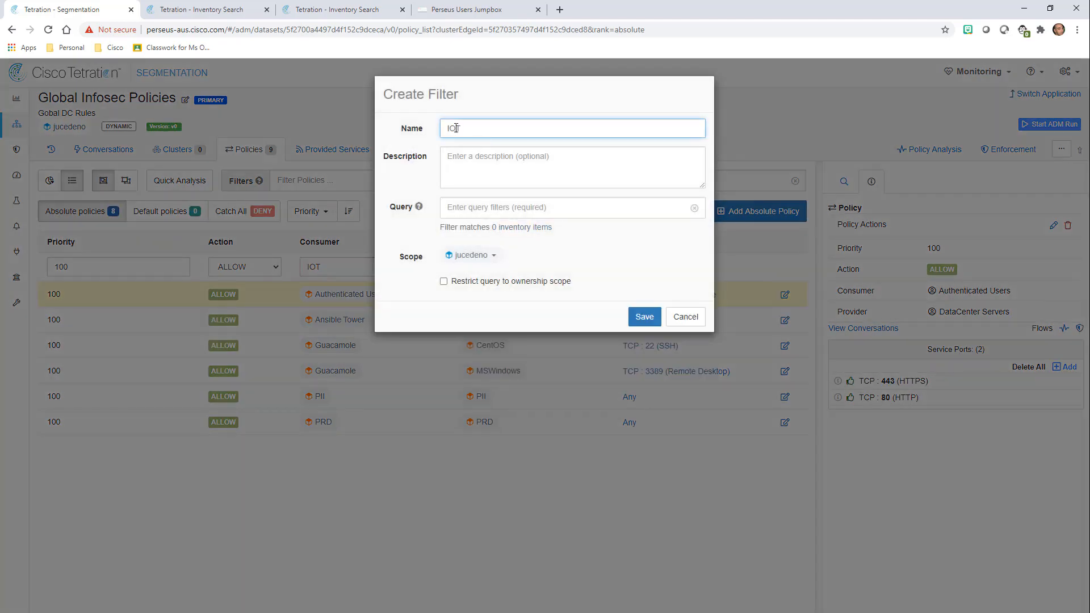
key(BackSpace)
text(oT)
Give the IoT filter the query ISE_ctsSecurityGroup = IoT, followed by and.
click(489, 207)
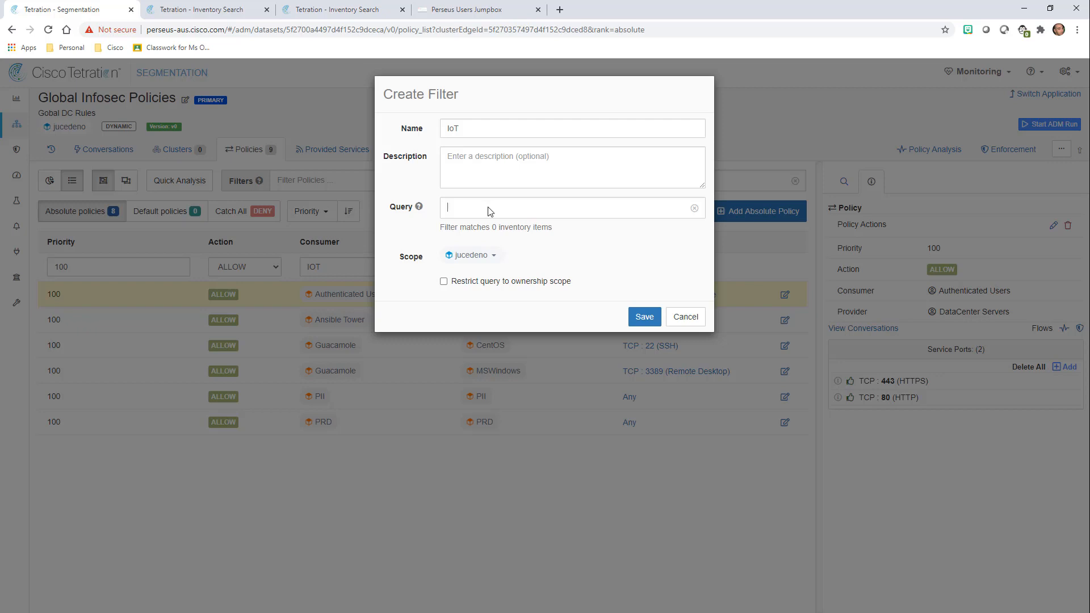
text(ISE)
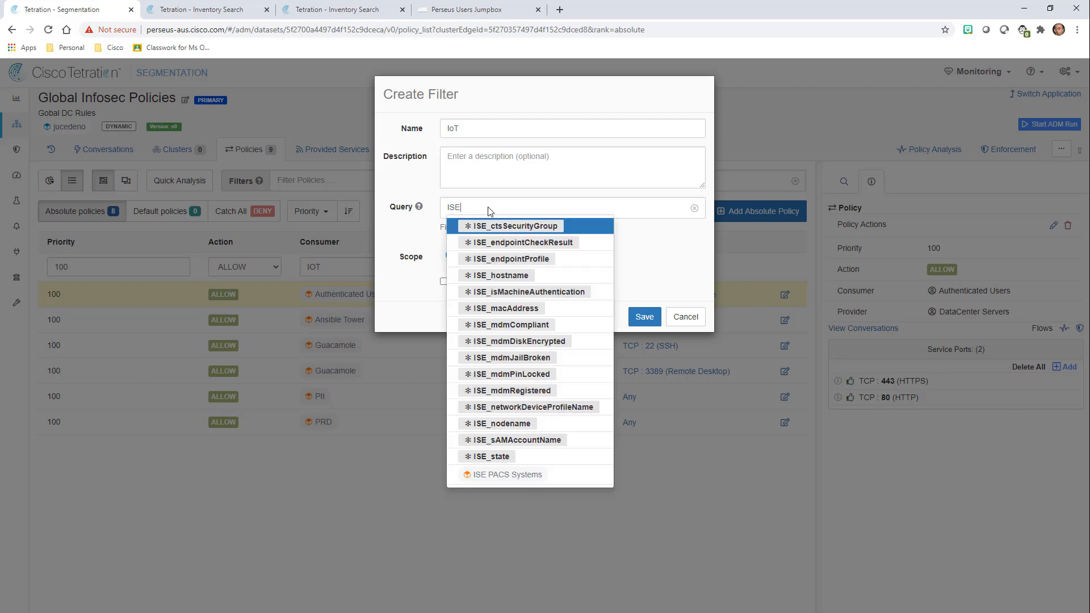
click(528, 227)
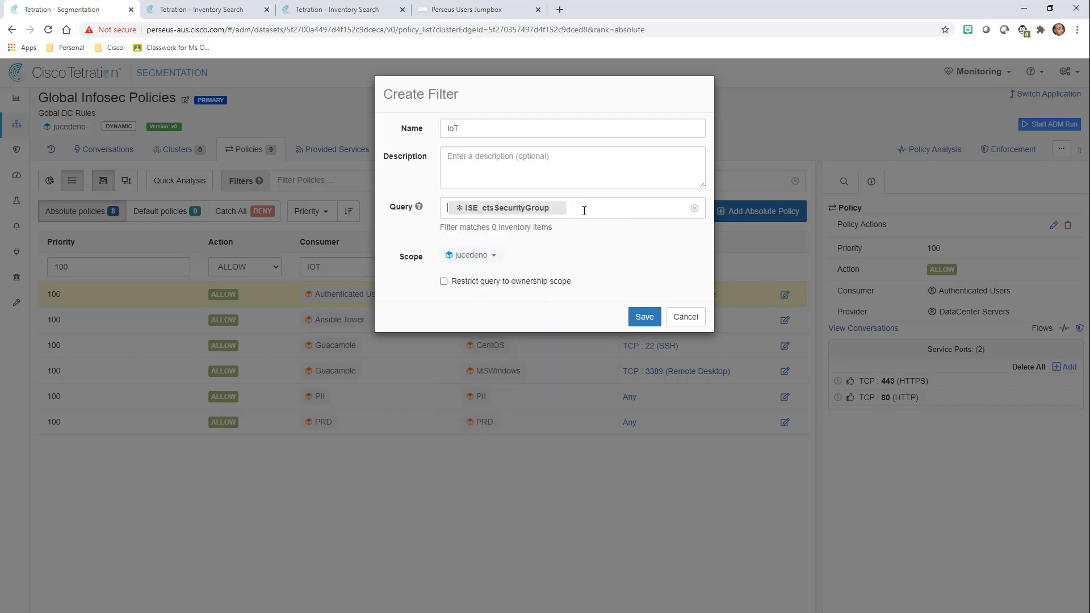
text(= IoT)
key(Return)
text(and)
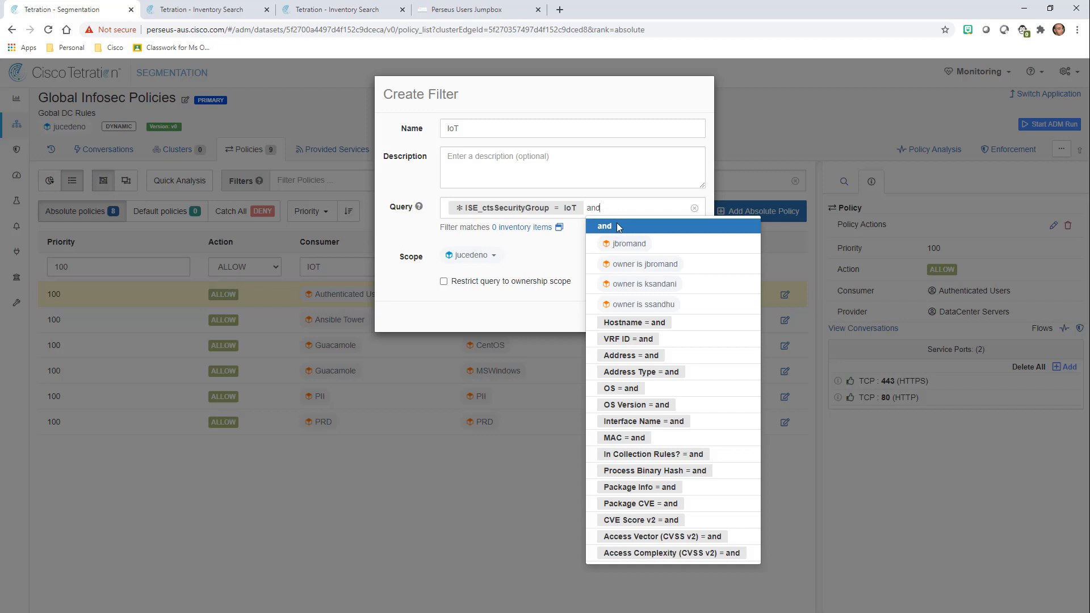
Add ISE_mdmCompliant = TRUE to the IoT query, restrict it to ownership scope, and save.
click(619, 227)
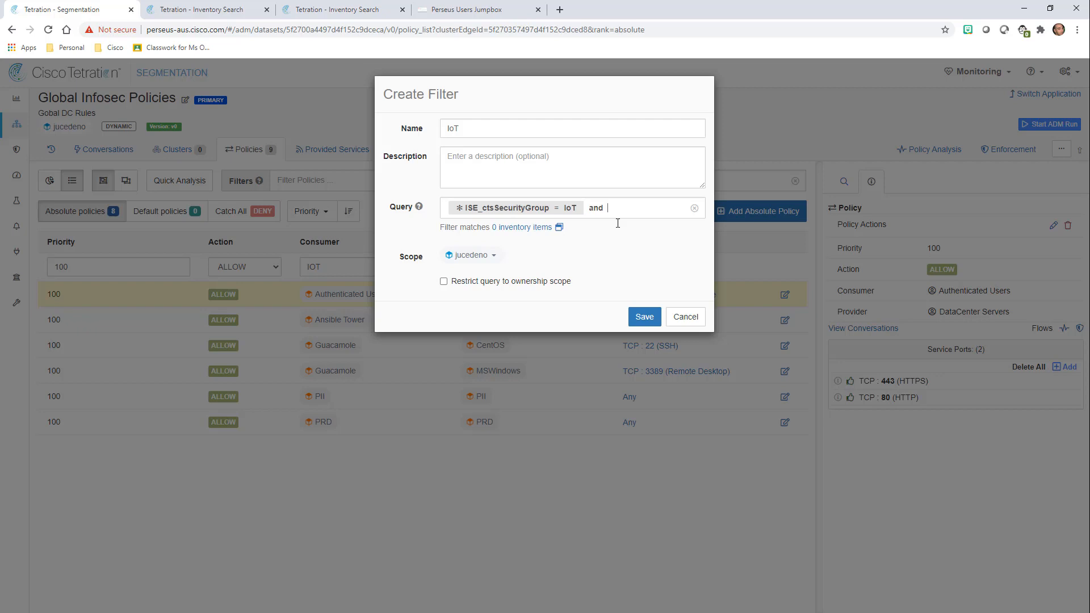
text(ISE)
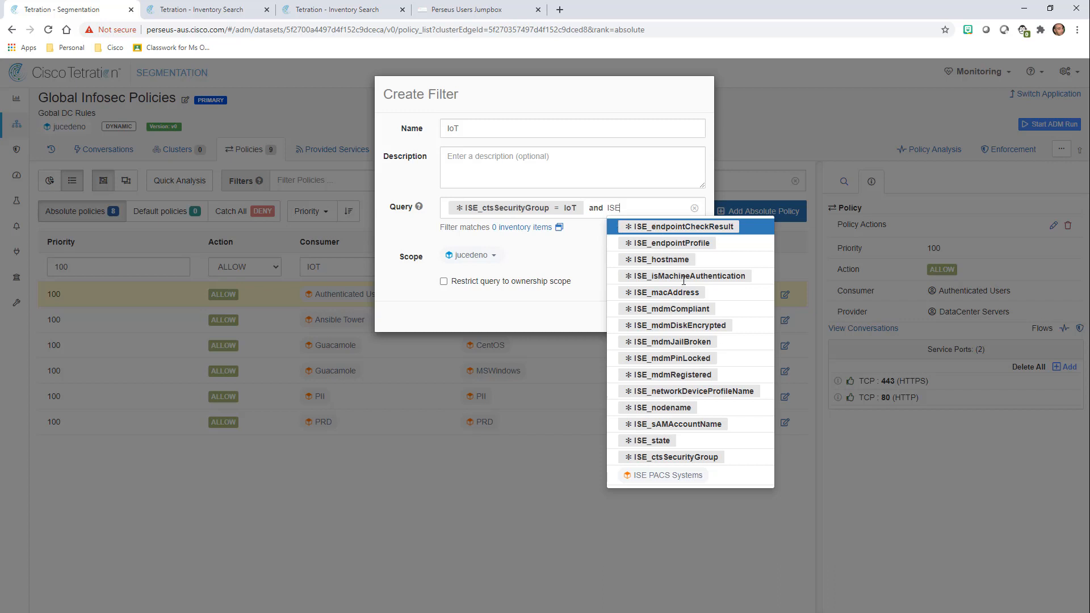
key(Down)
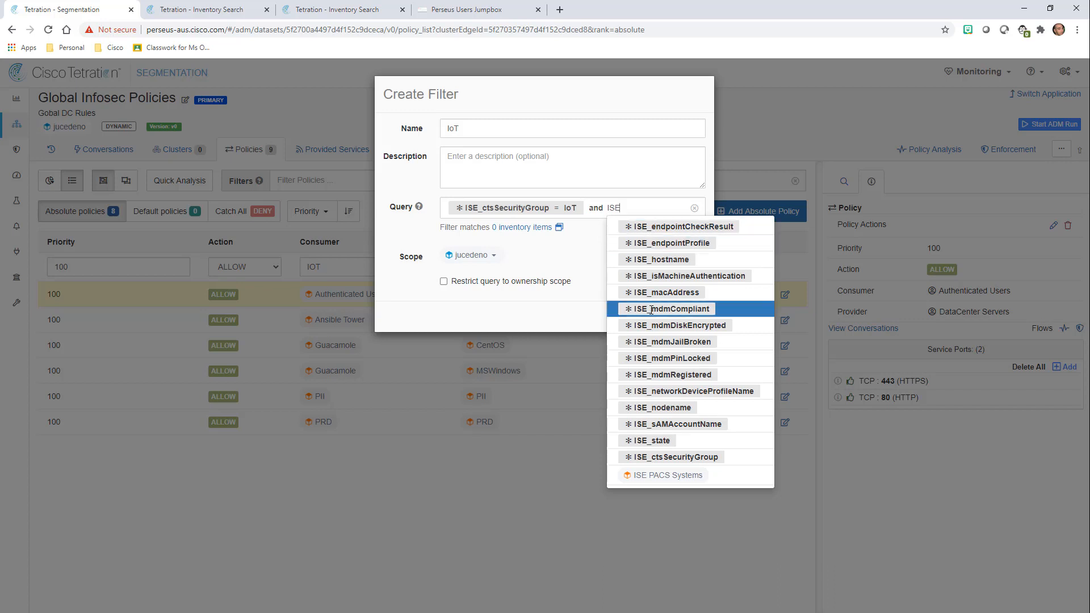
click(652, 310)
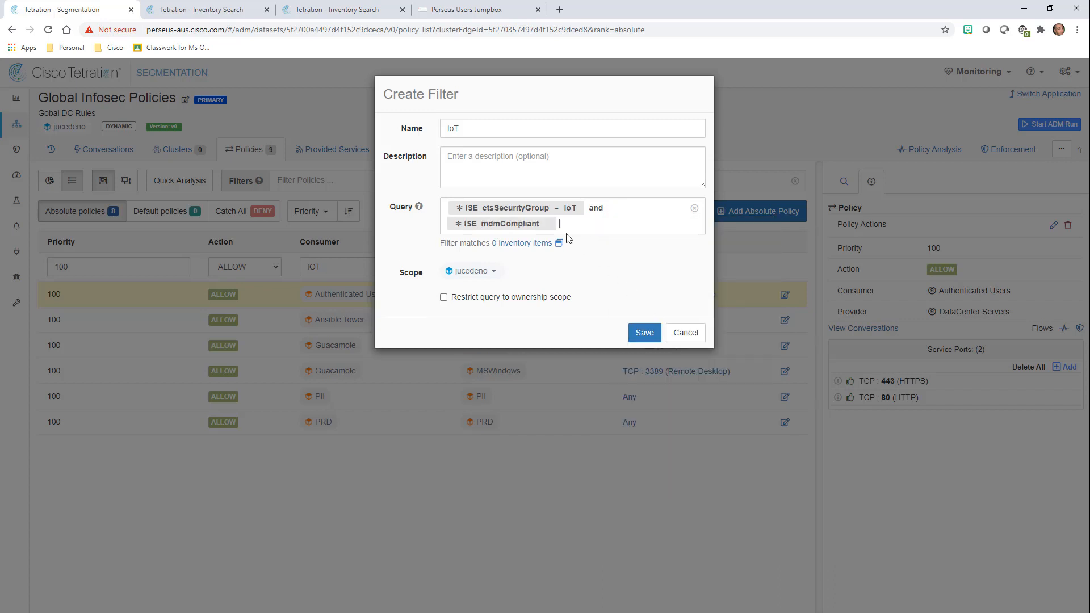
click(550, 226)
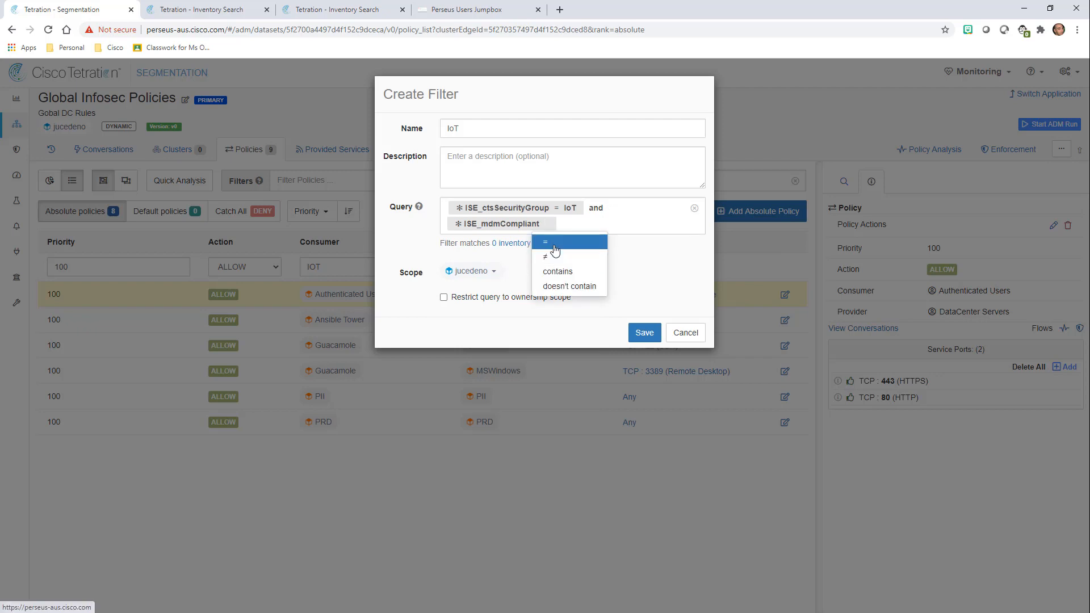
click(555, 246)
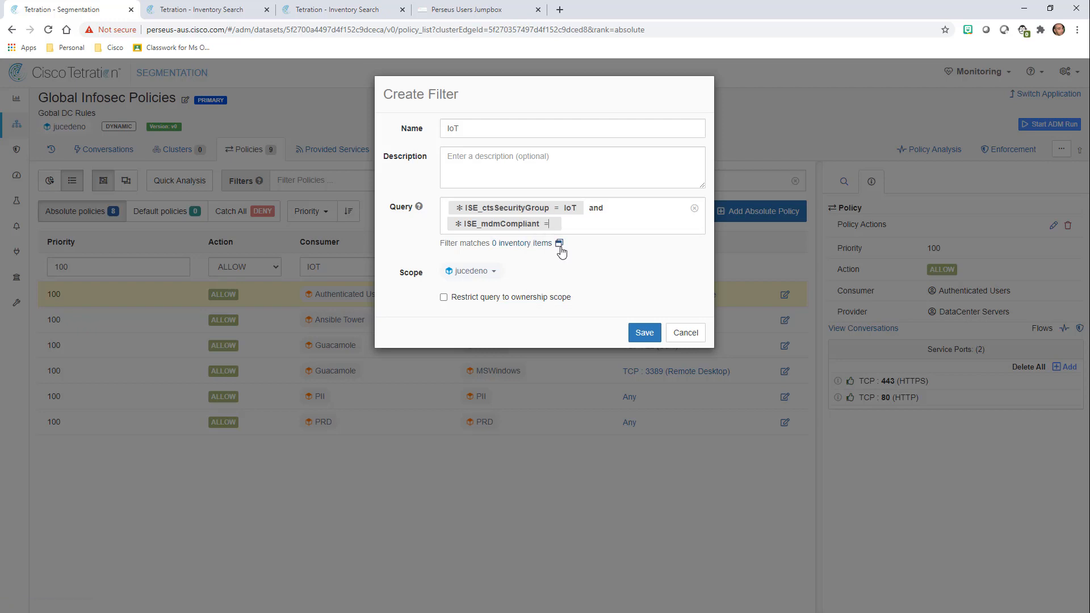
text(TRUE)
click(565, 297)
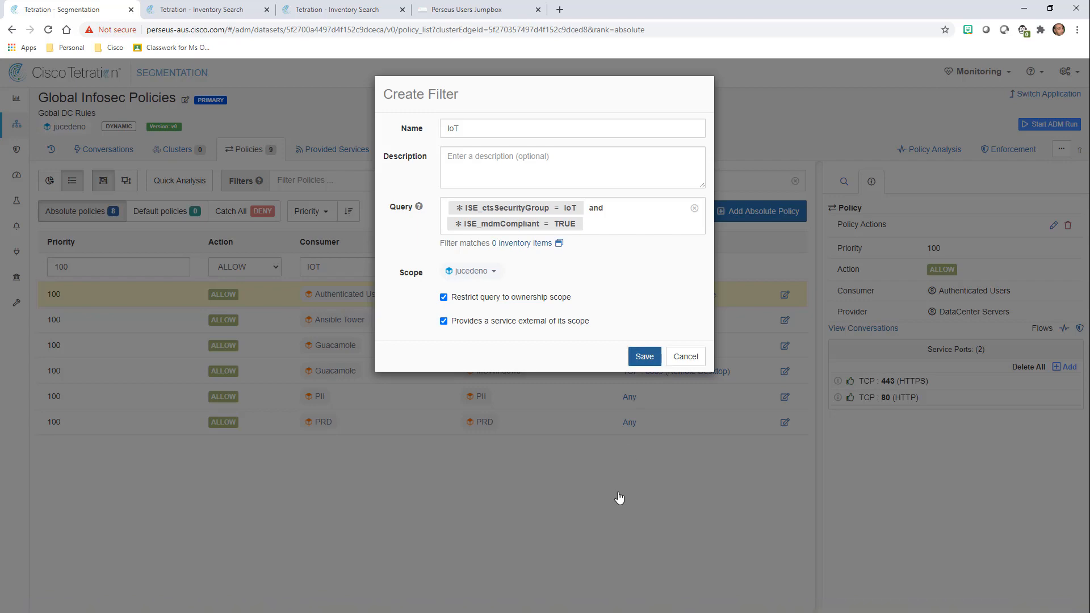
click(643, 356)
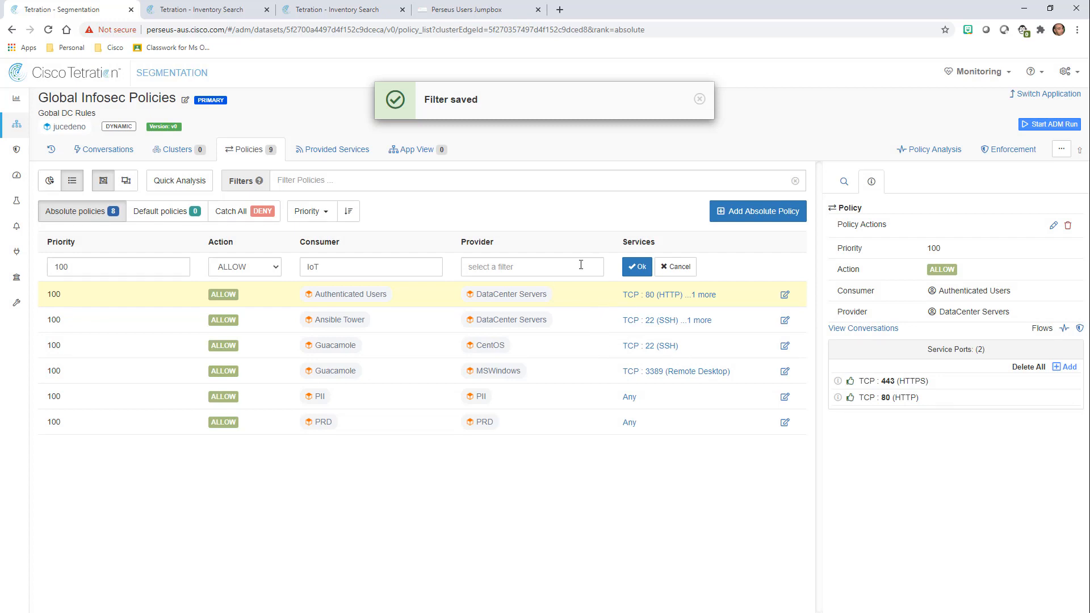
Create the IoT policy with DataCenter Servers as its provider.
click(528, 271)
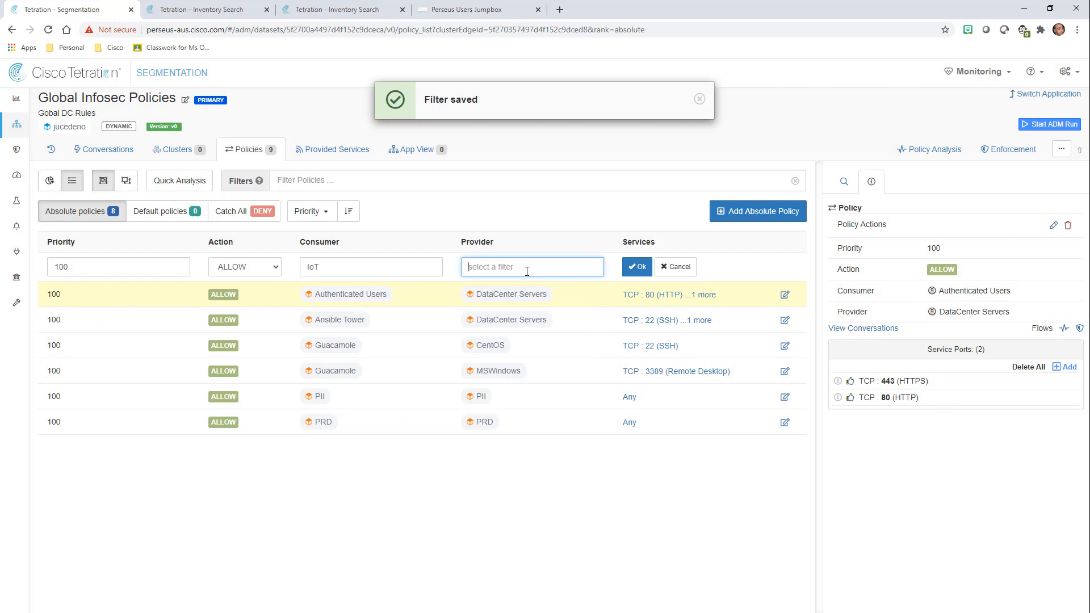
text(Data)
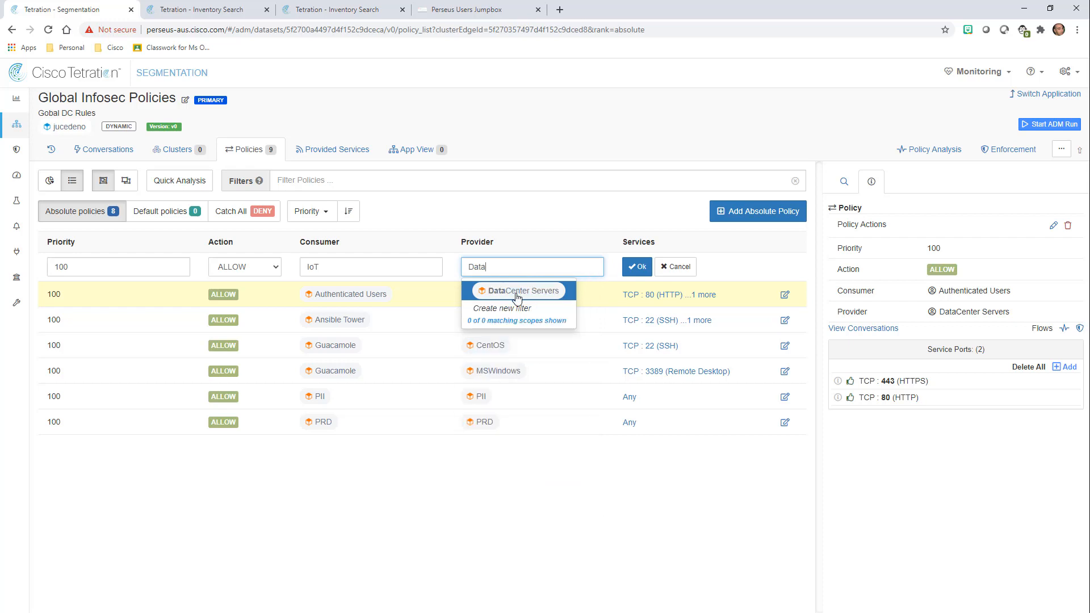
click(517, 292)
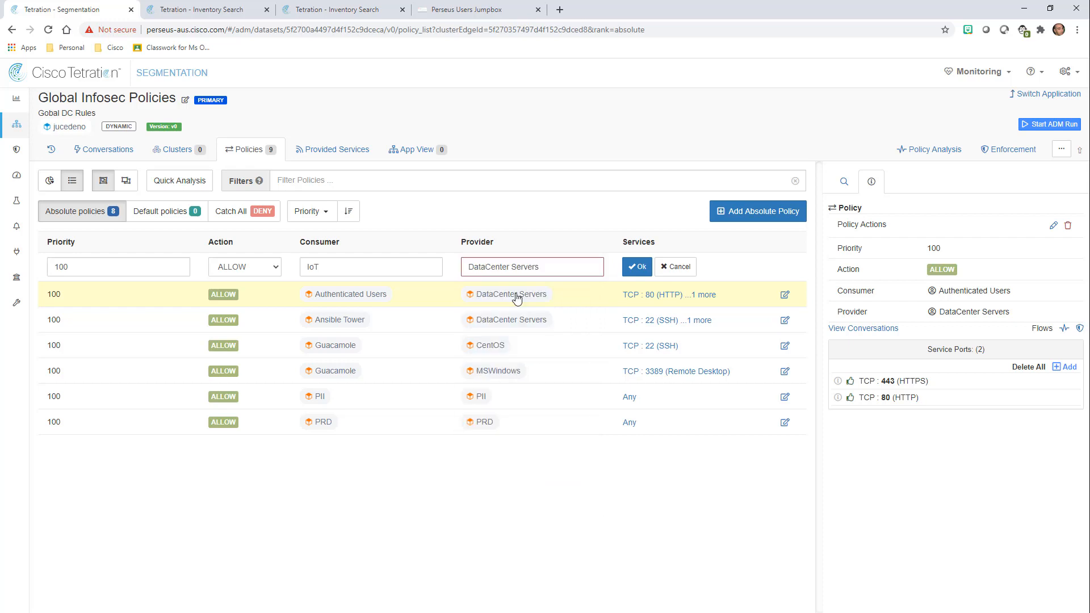
click(638, 267)
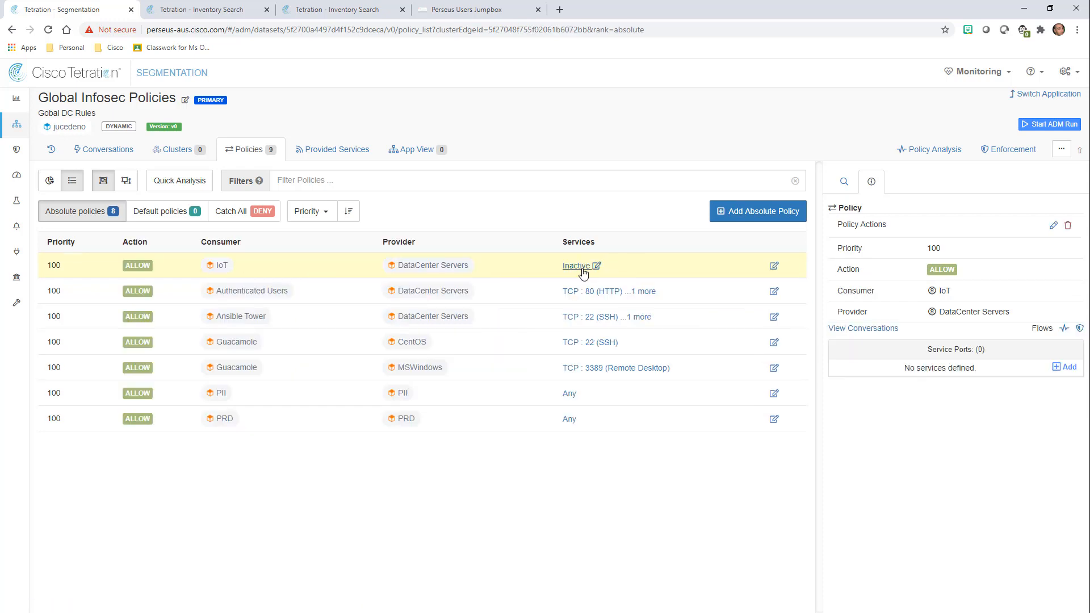
Add TCP service ports 80 and 443 to the IoT to DataCenter Servers policy.
click(1056, 369)
text(80)
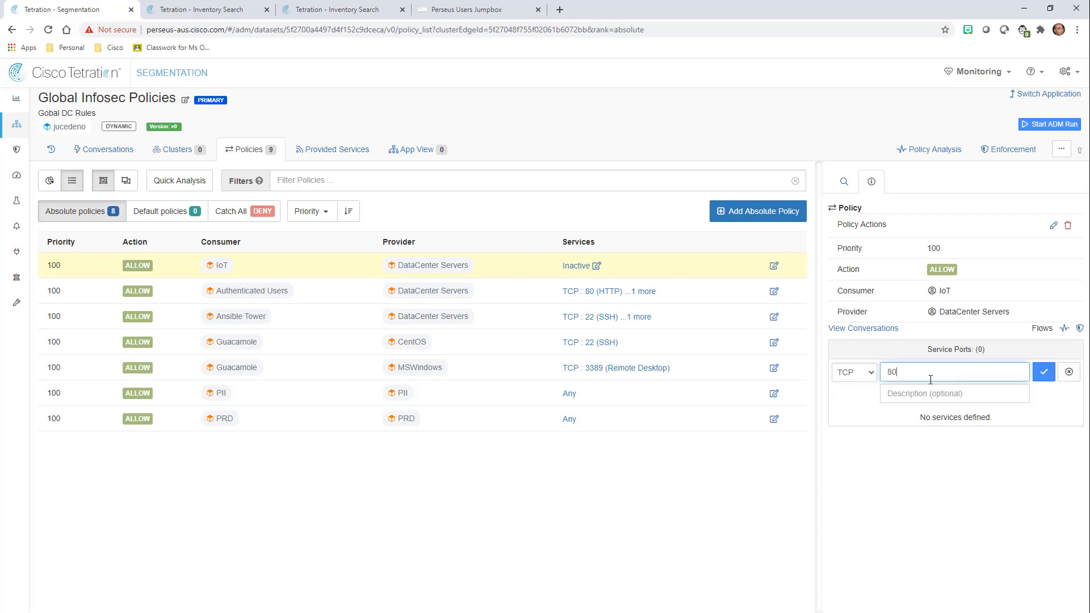
click(1044, 372)
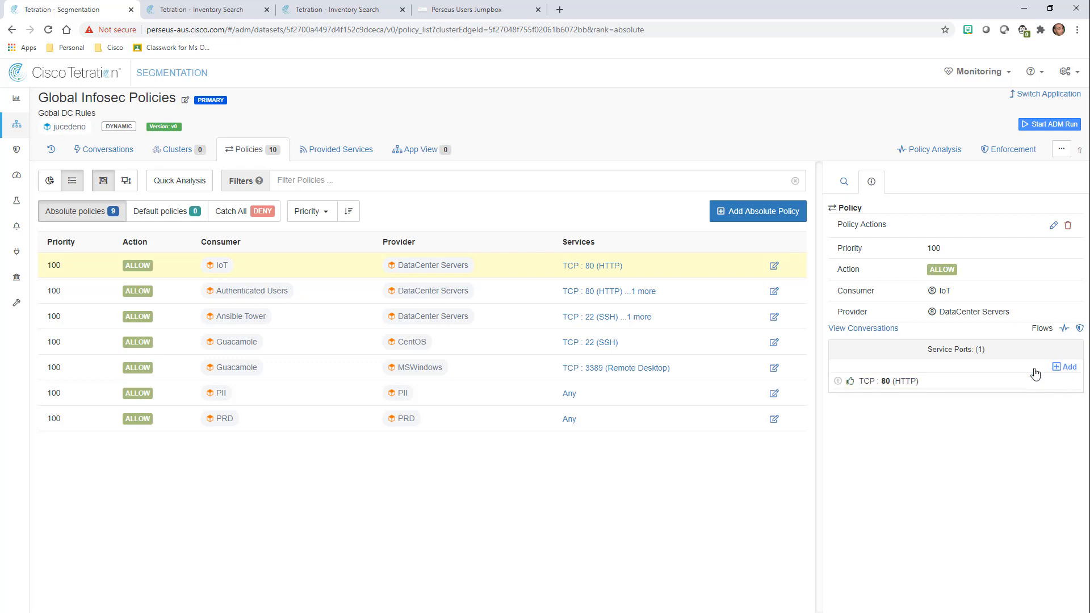
click(1035, 373)
text(443)
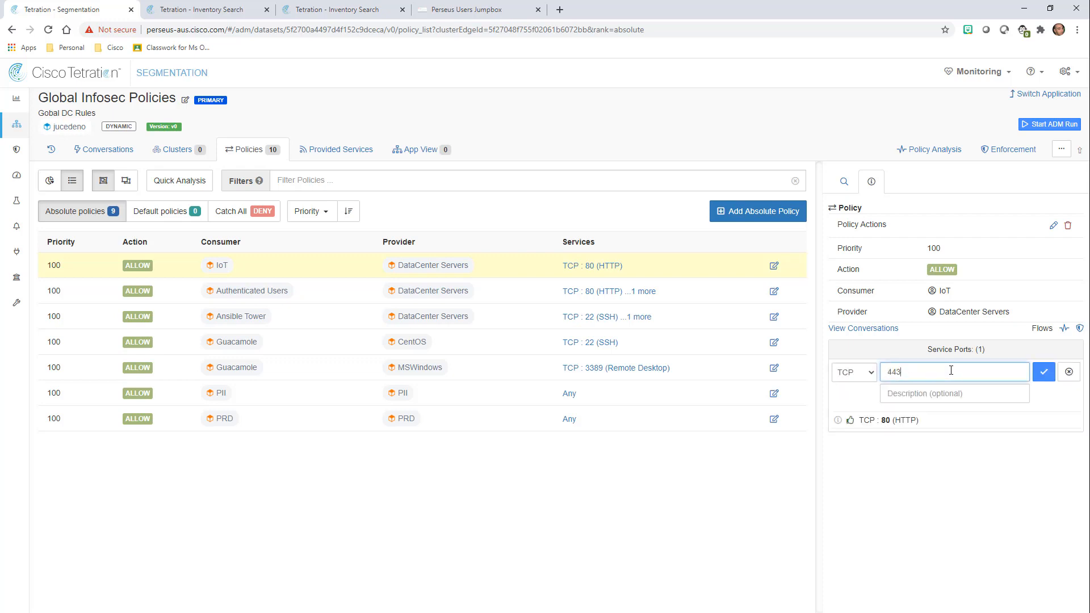
click(1042, 372)
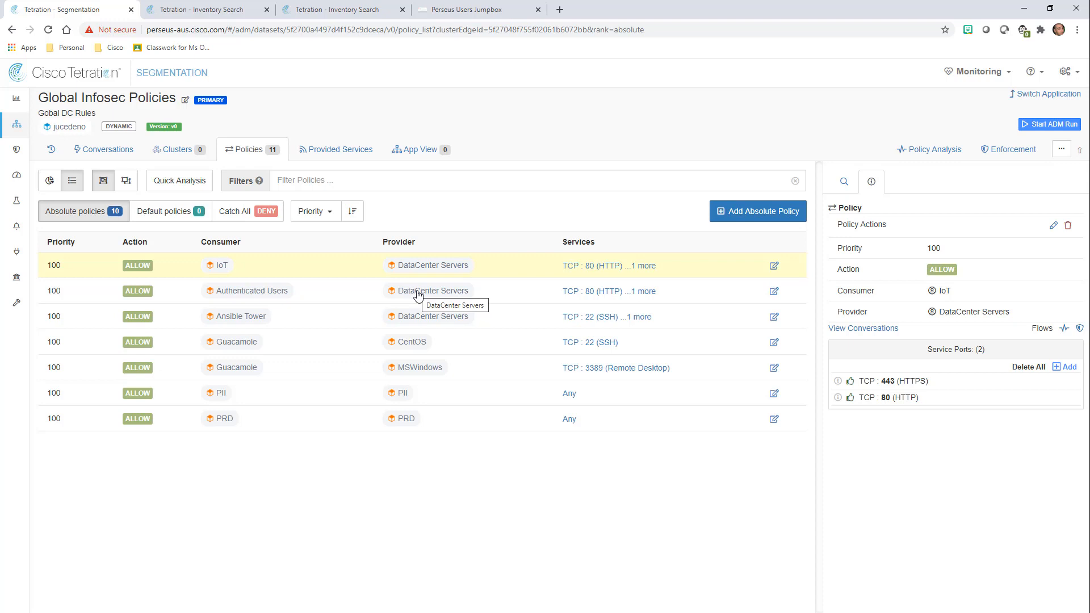
Review Policy Analysis flows for Oct 12–18, including the Oct 15 05:00 bucket, then go to Enforcement.
click(916, 152)
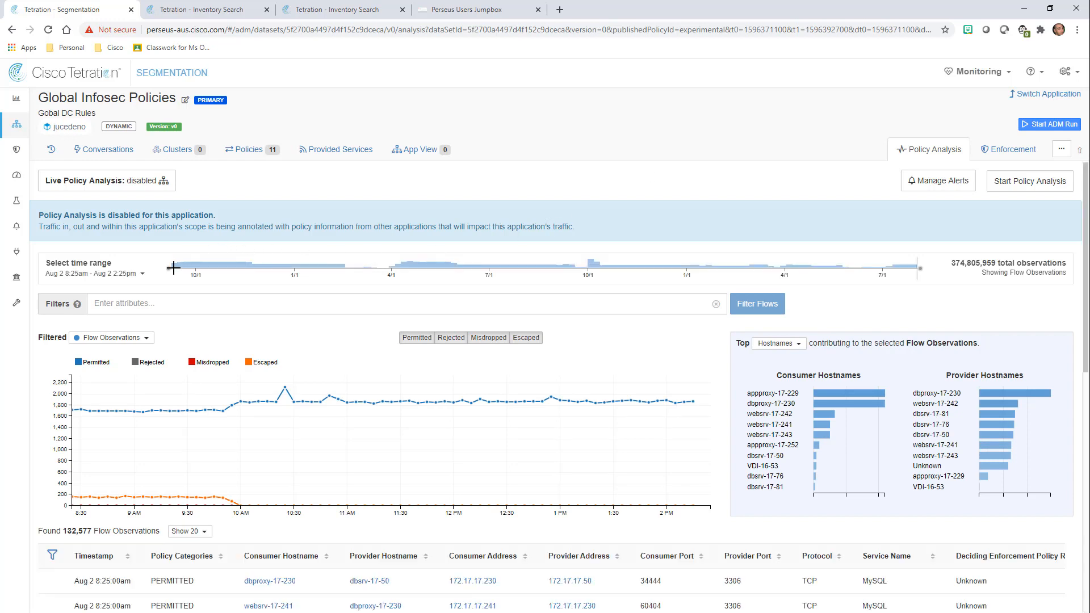
drag(170, 274, 146, 280)
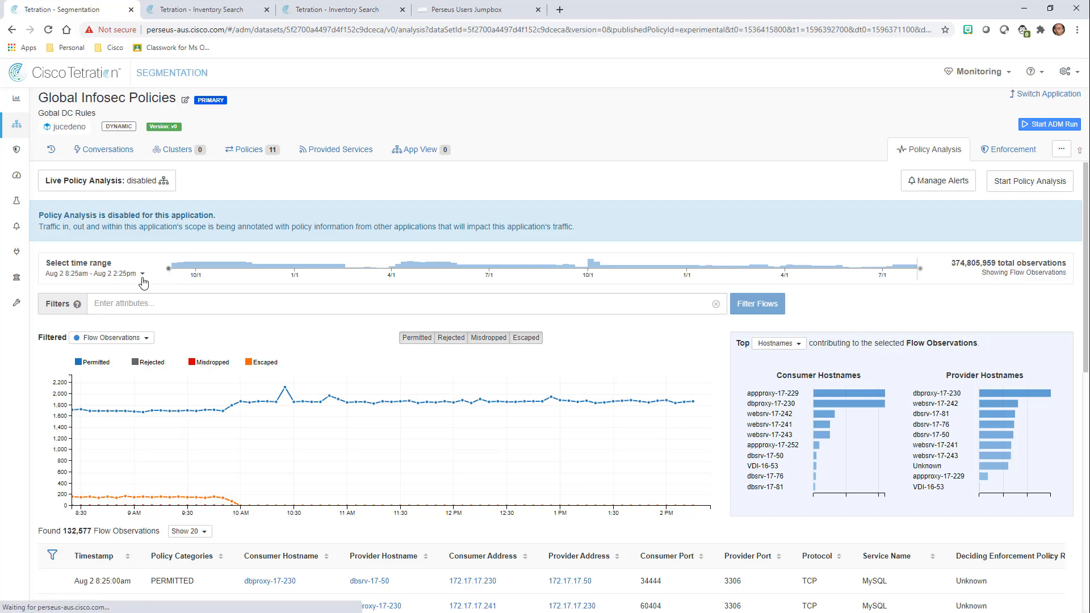
click(209, 269)
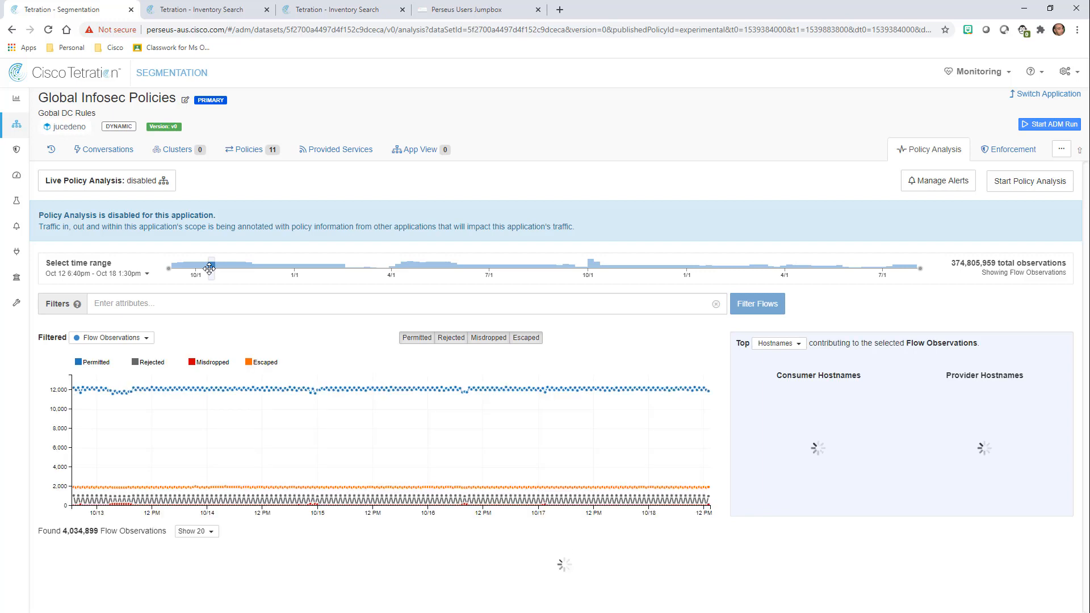
click(342, 502)
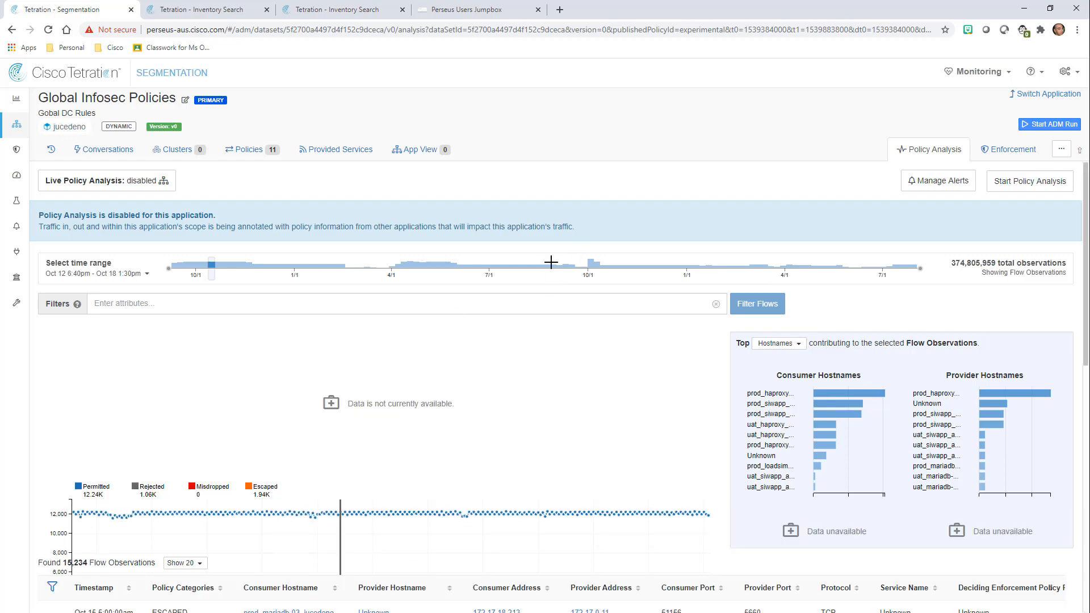
click(1023, 150)
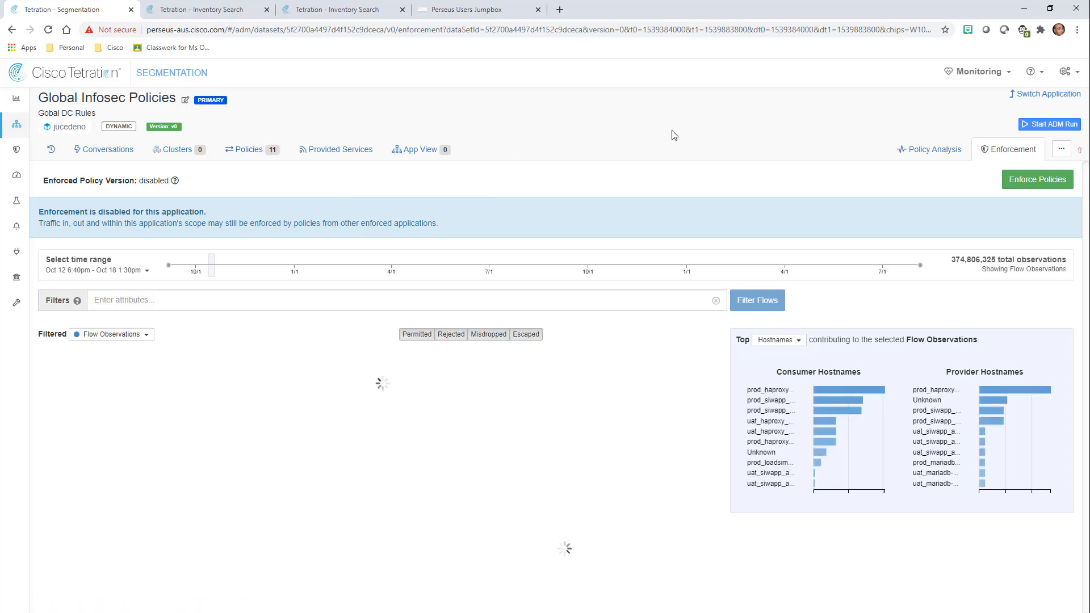
Enforce the Latest Policies version, making p1 the enforced policy version.
click(1023, 184)
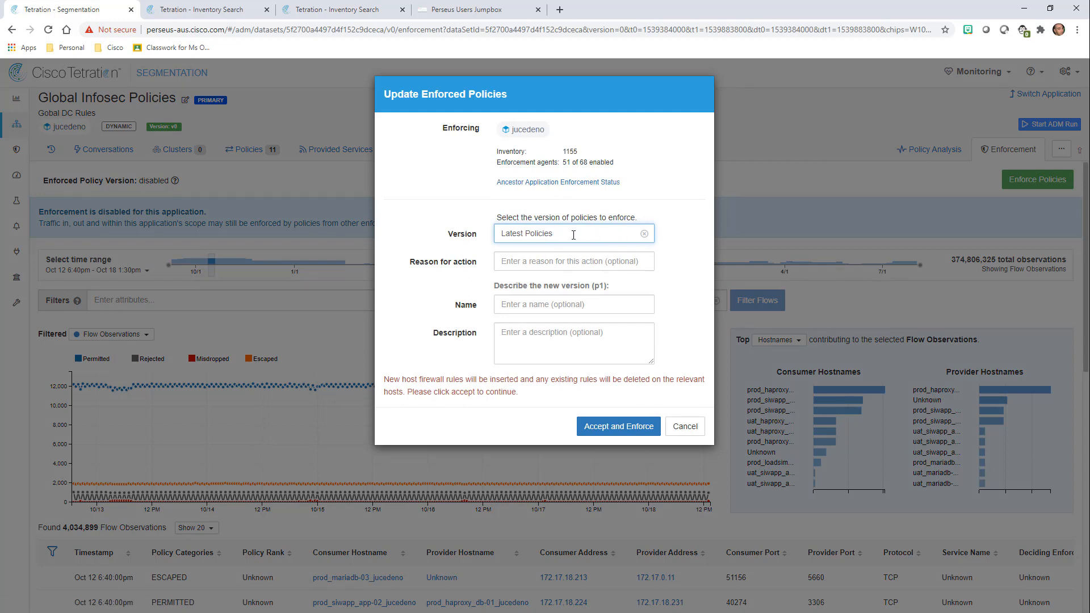
click(594, 287)
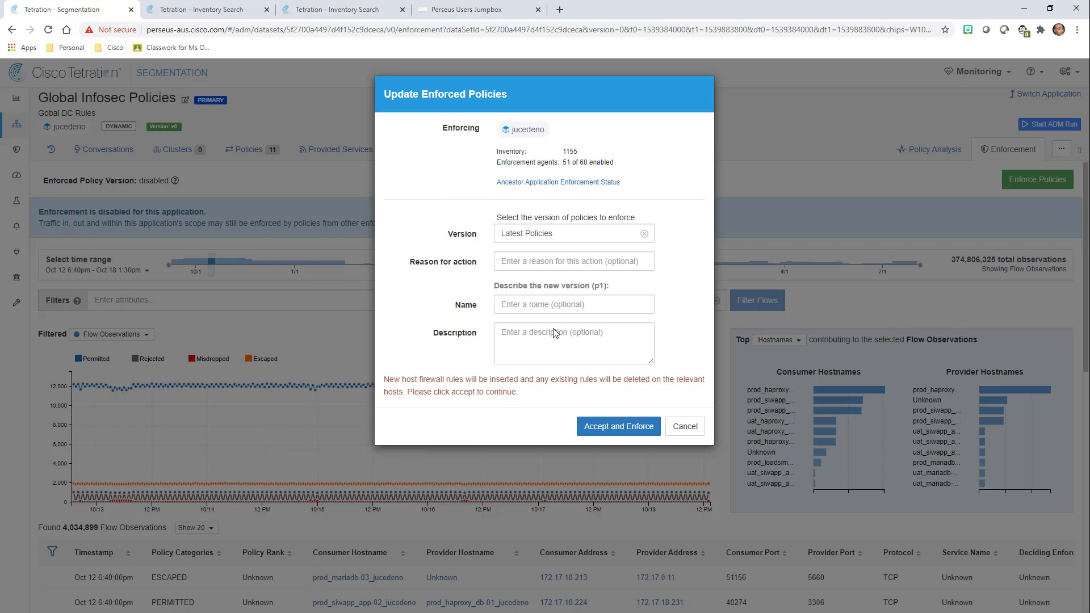
click(616, 427)
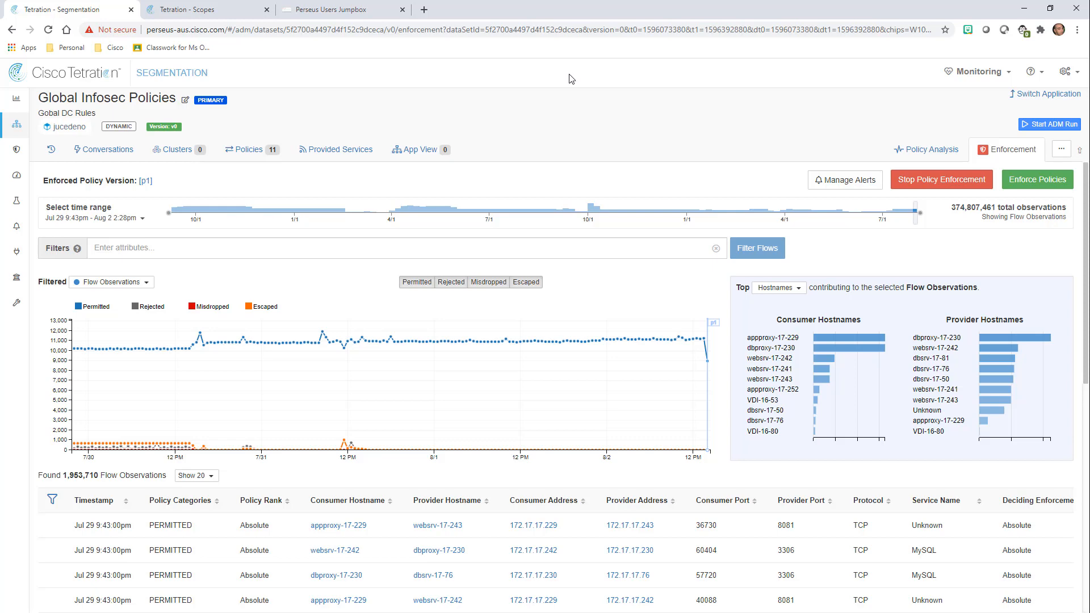
Open the Scope = VDI details from the Scopes list in a new tab.
click(221, 14)
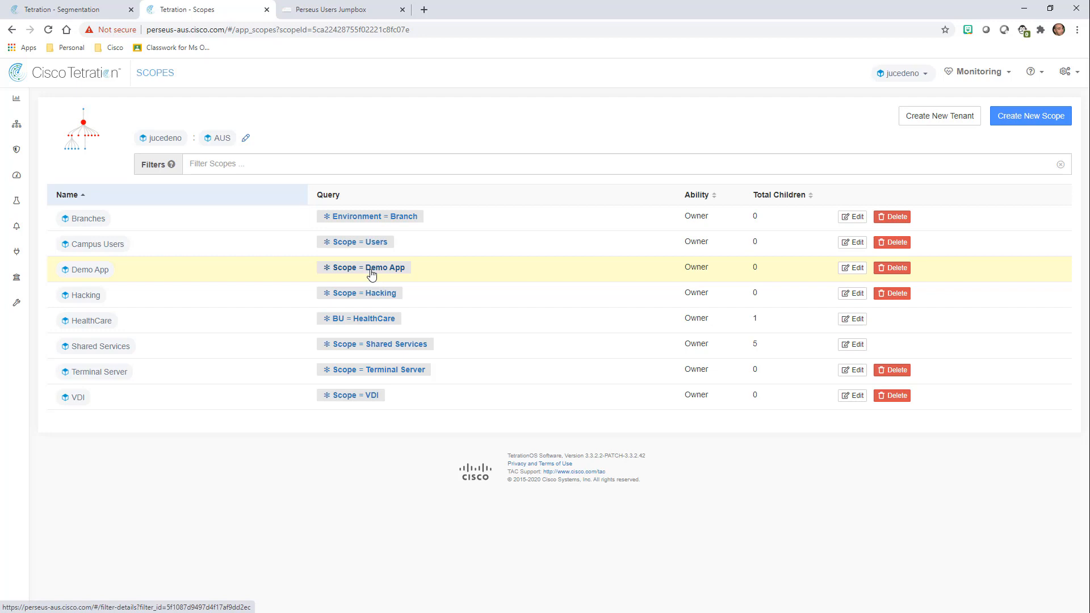
right_click(362, 396)
click(409, 402)
click(304, 10)
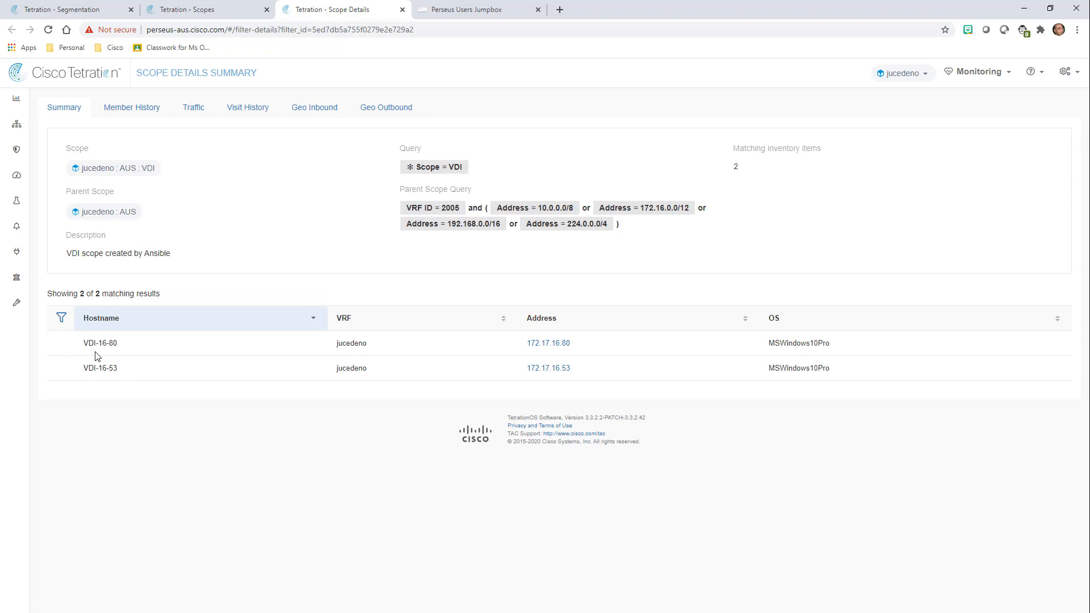
Open 172.17.16.53's workload profile and view its enforced policies.
click(549, 370)
click(579, 120)
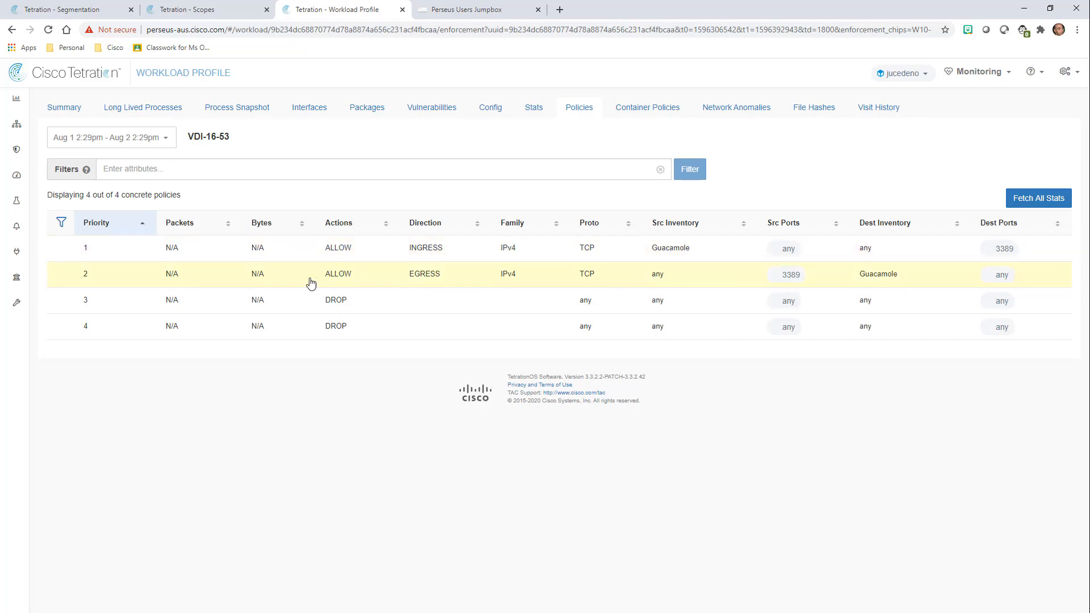
Open the Demo App scope in a new tab and view 172.17.17.243's enforced policies.
click(210, 13)
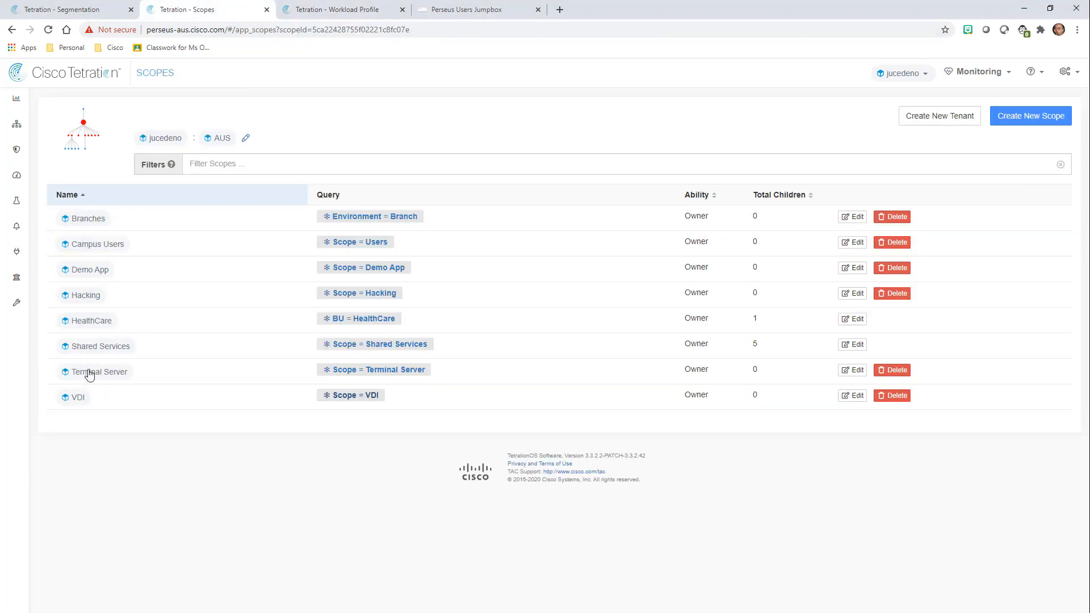
right_click(364, 271)
click(383, 278)
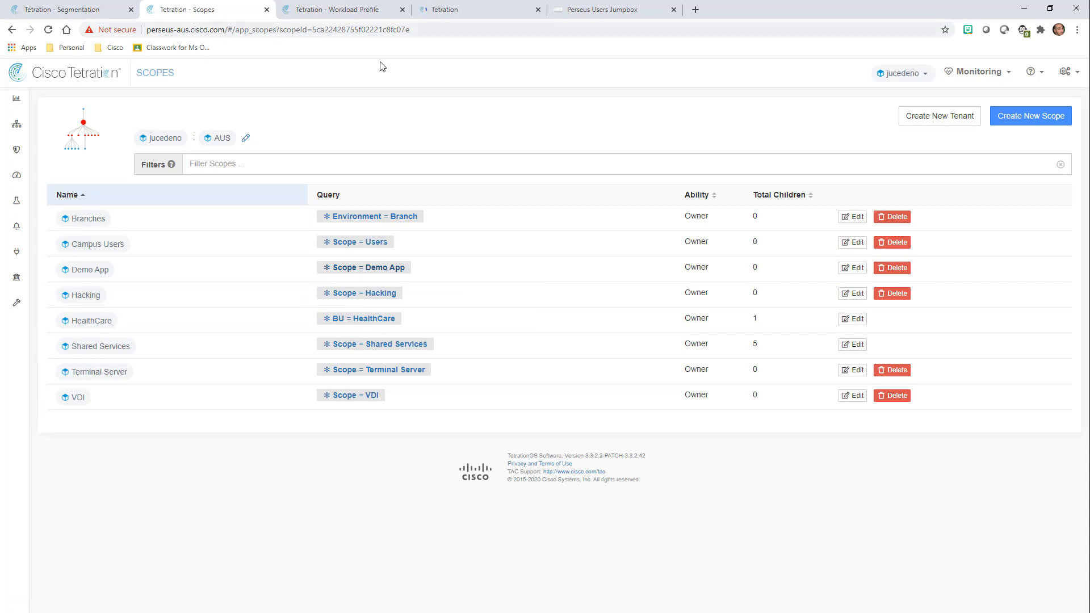
click(445, 10)
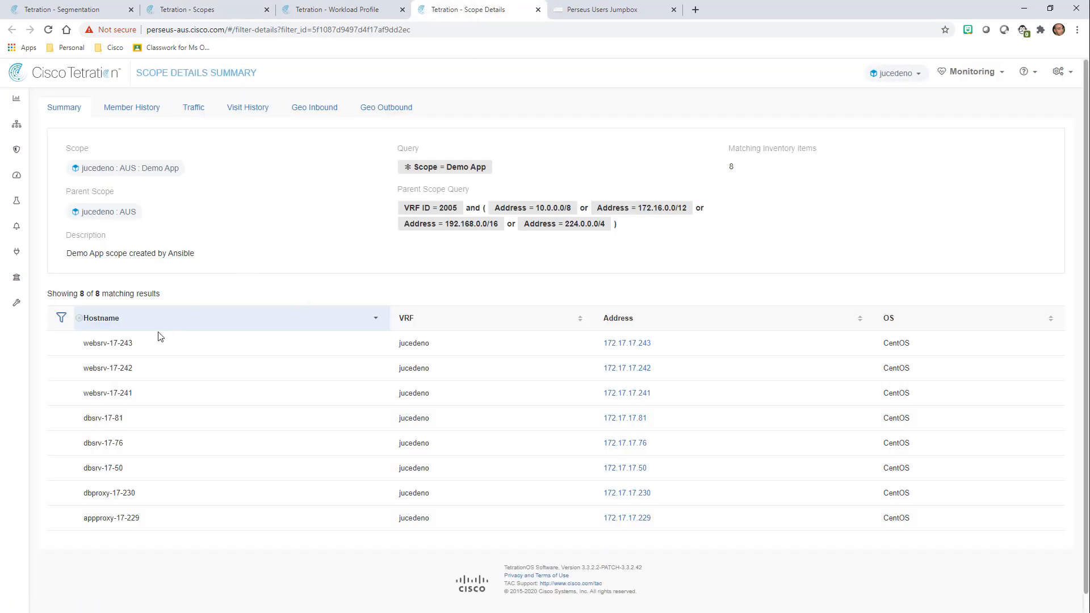
click(628, 343)
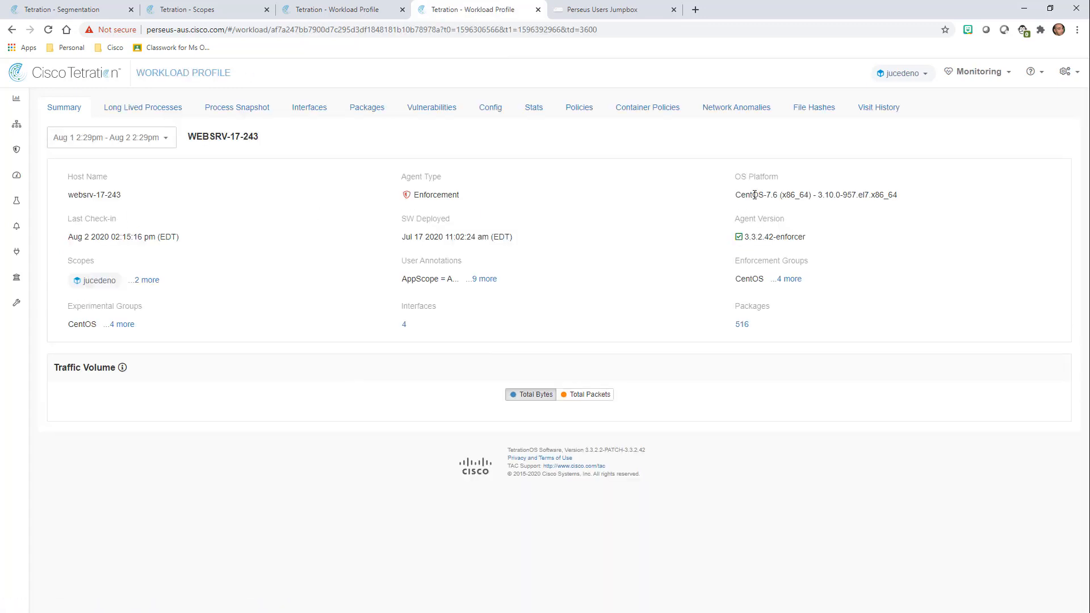
click(577, 108)
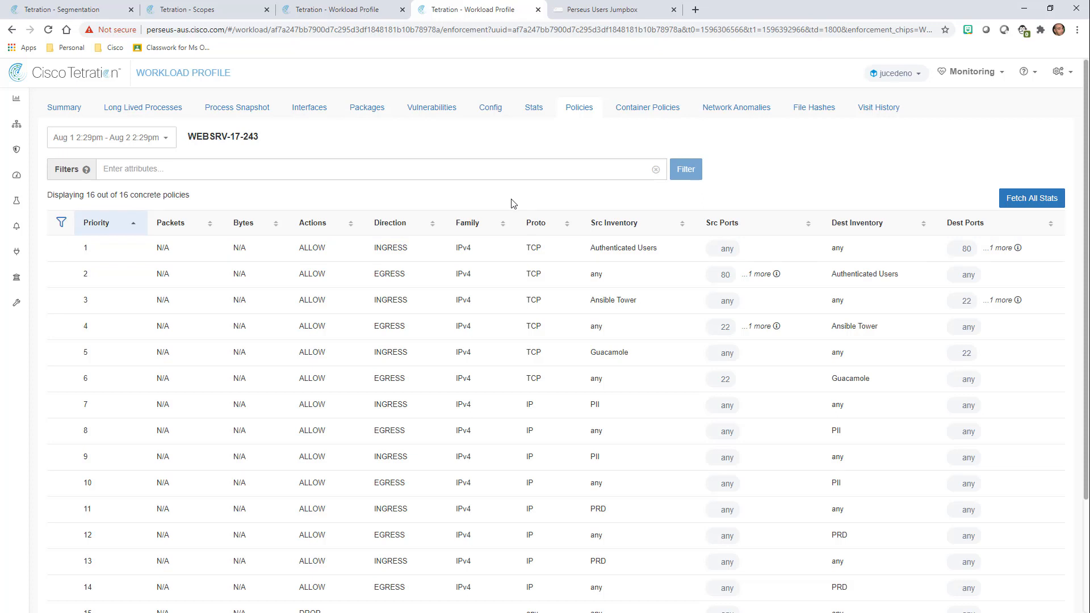
Expand and collapse policy 11 and the Guacamole ingress policy to inspect their intents.
scroll(514, 203, down, 1)
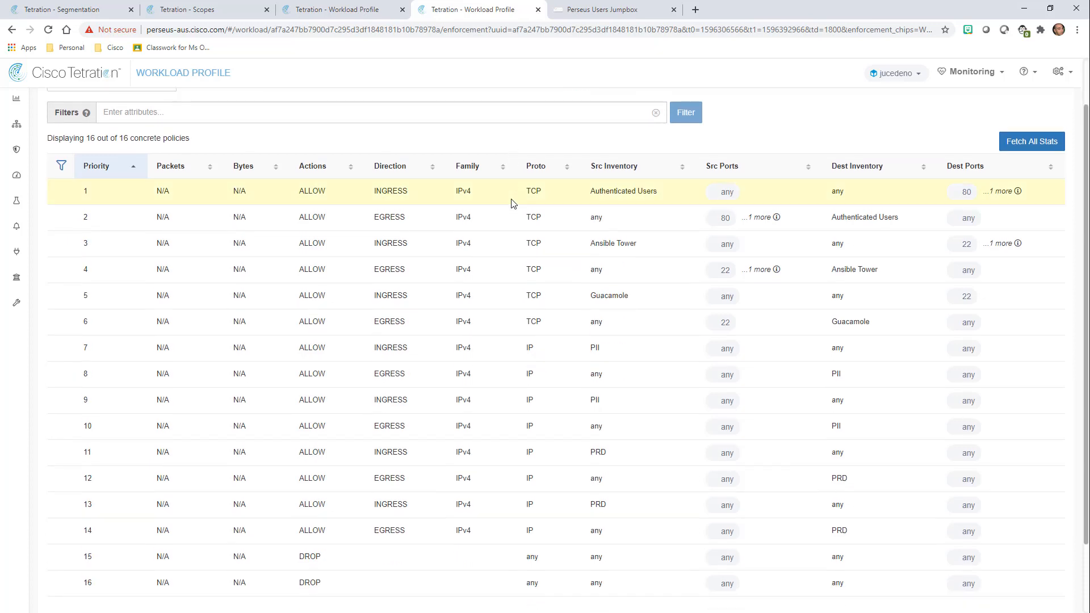
drag(587, 456, 600, 459)
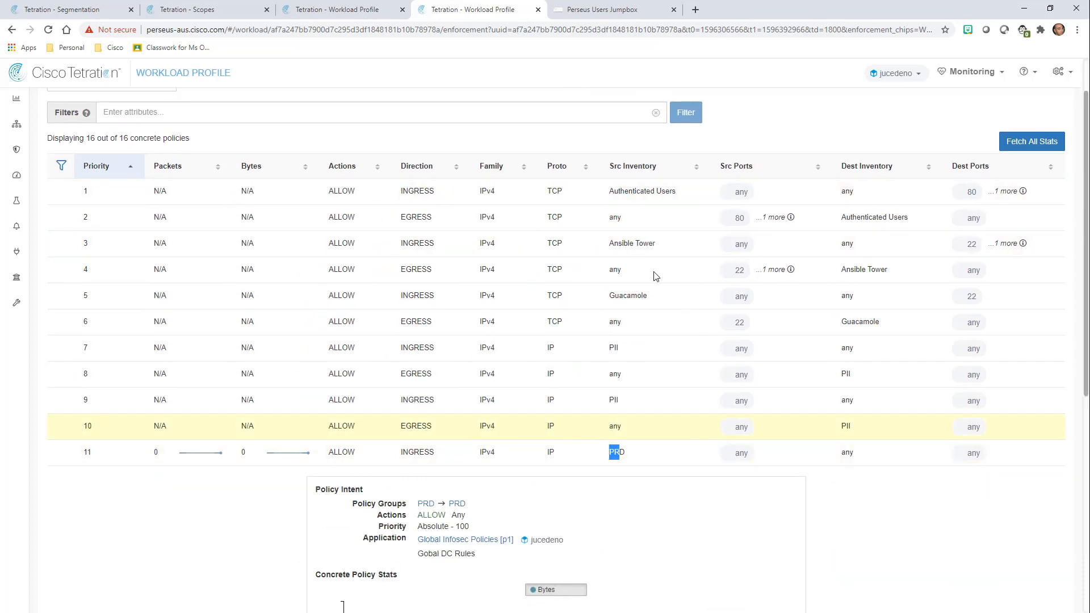
click(592, 139)
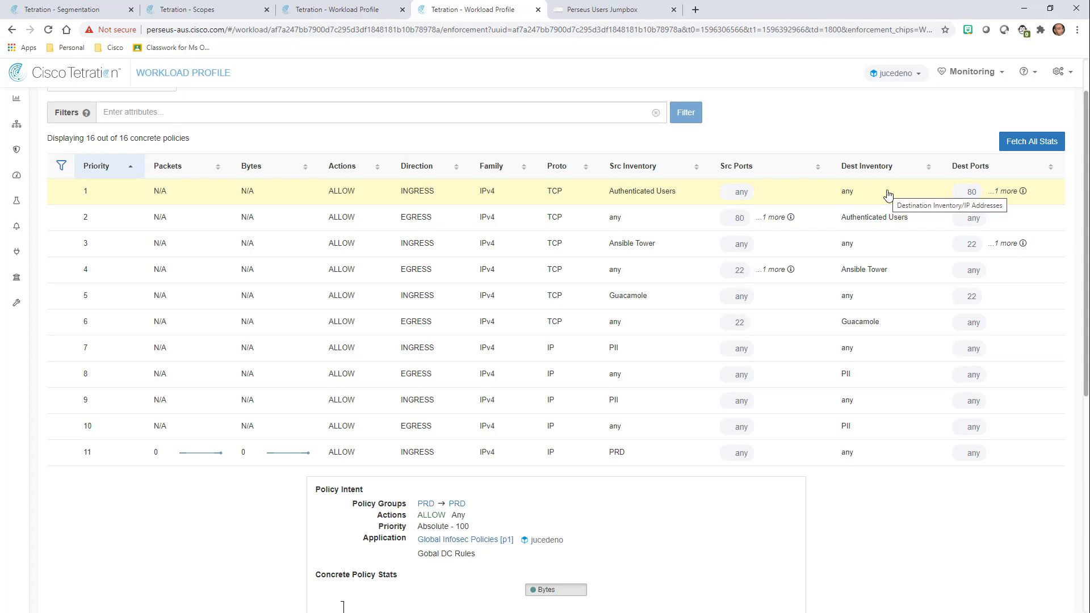
scroll(616, 273, down, 6)
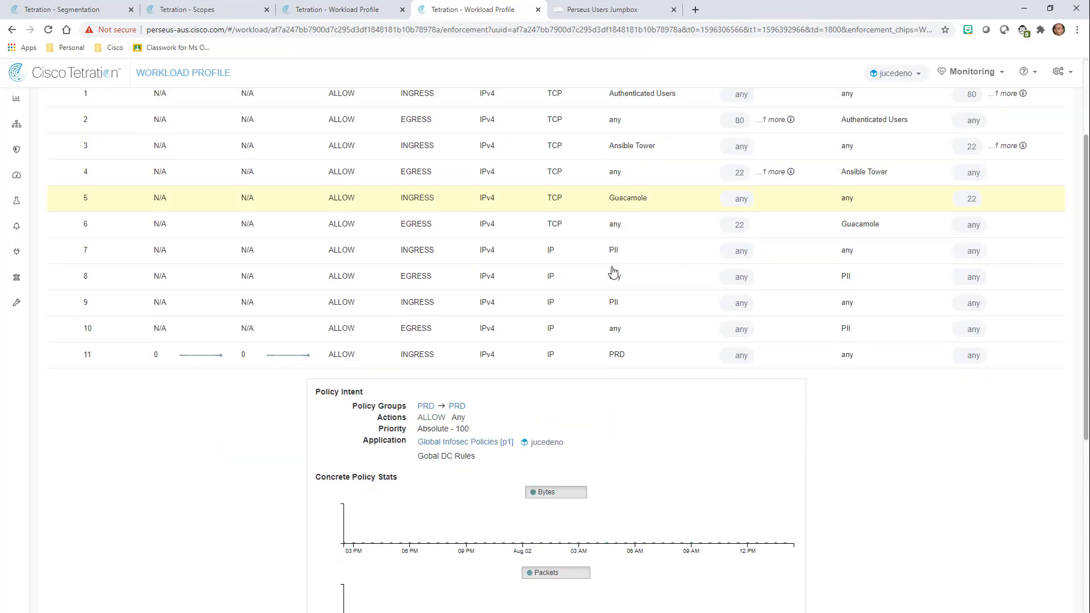
scroll(569, 414, down, 2)
scroll(565, 414, up, 3)
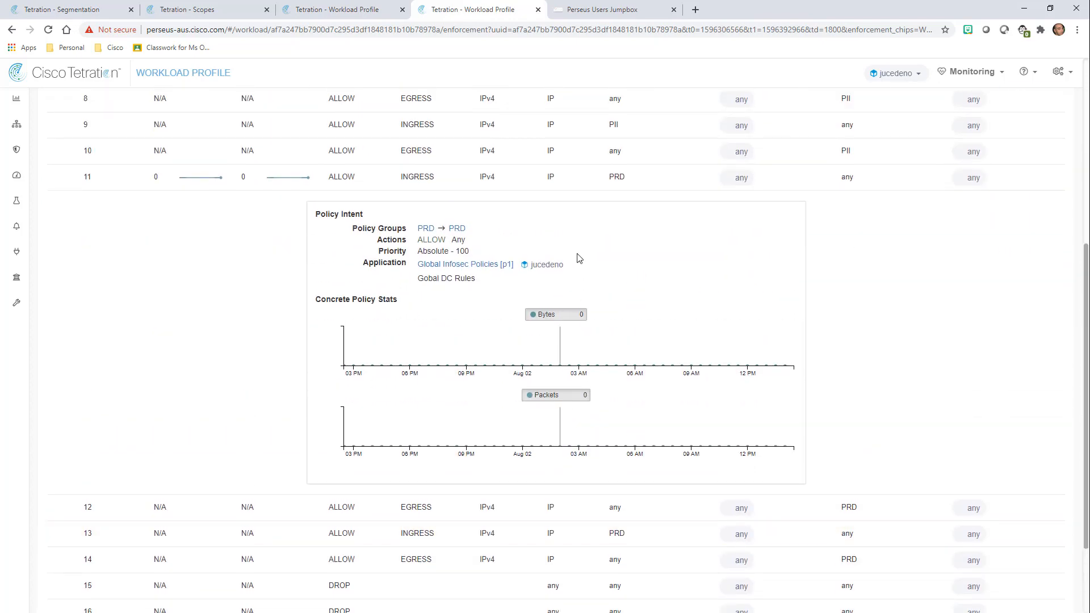
click(638, 185)
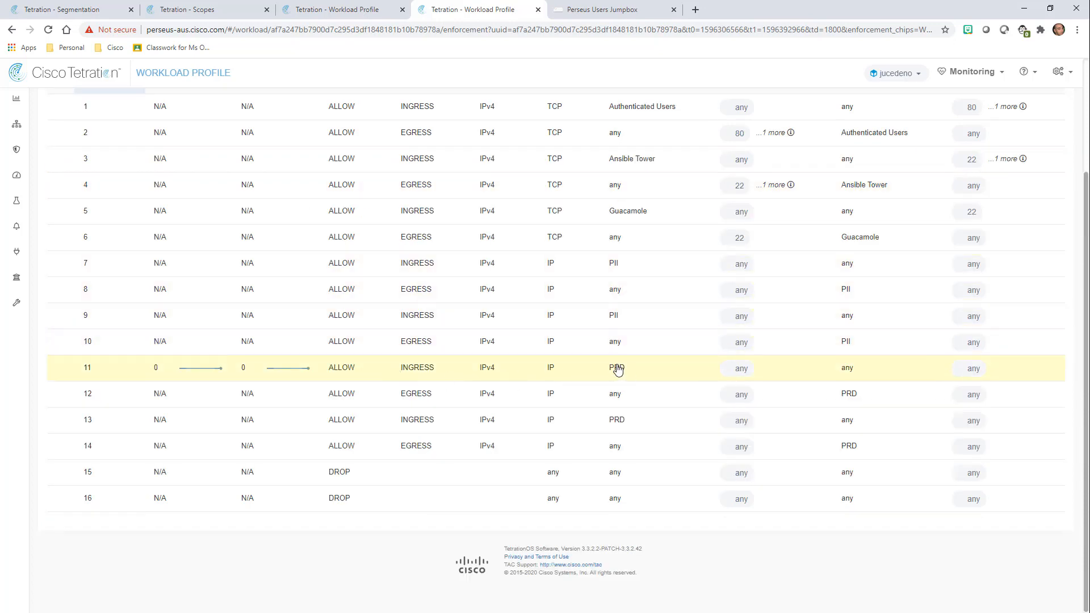
scroll(638, 294, up, 1)
click(655, 272)
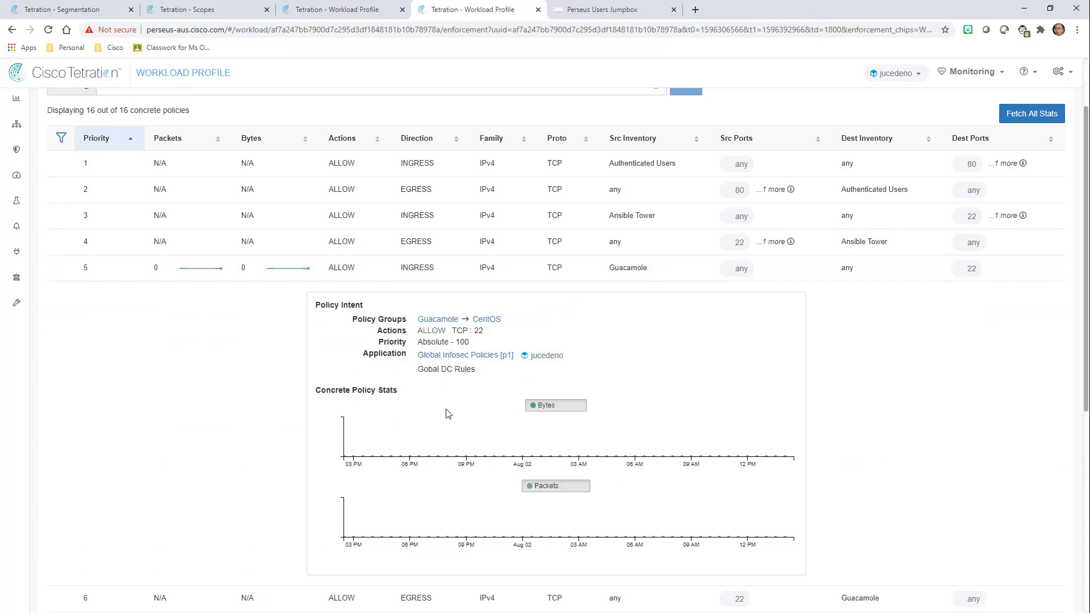
click(590, 279)
Fetch packet and byte stats for all policies, then move through the tabs to the siwapp jumpbox.
click(1030, 115)
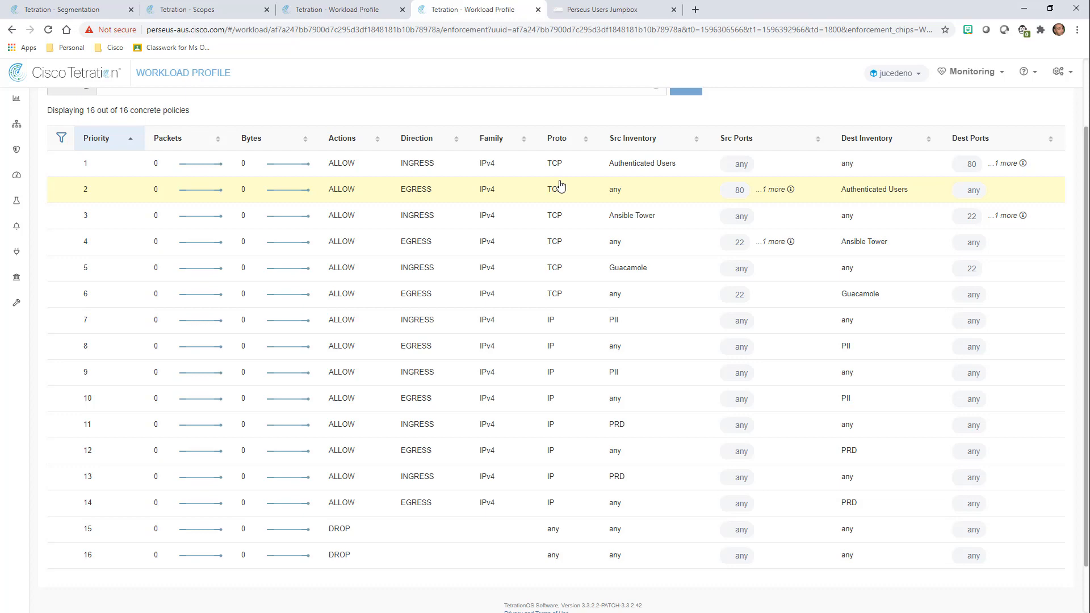
scroll(629, 161, up, 2)
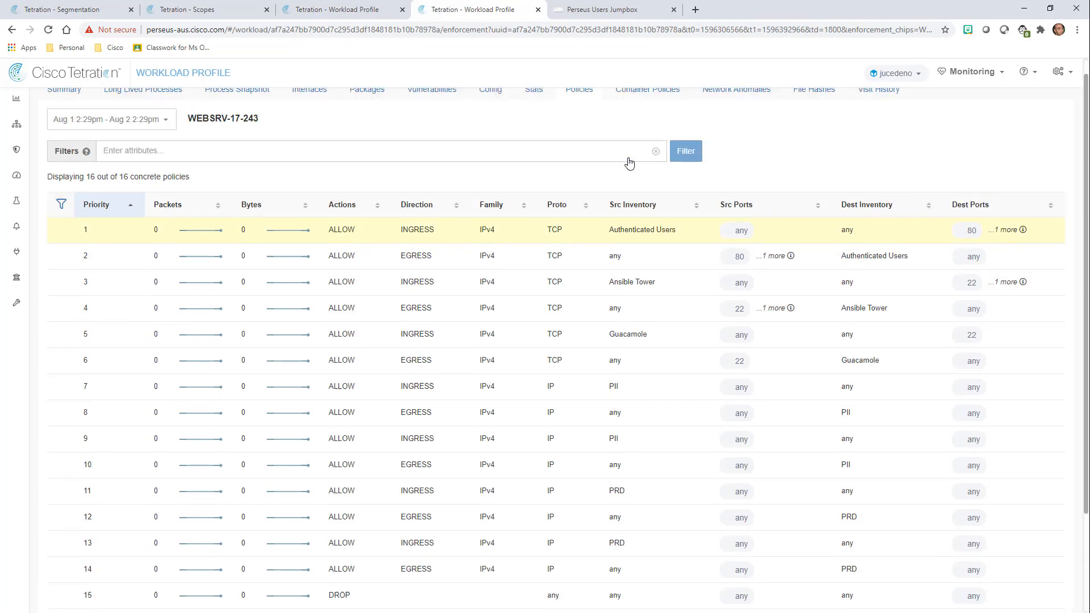
click(220, 13)
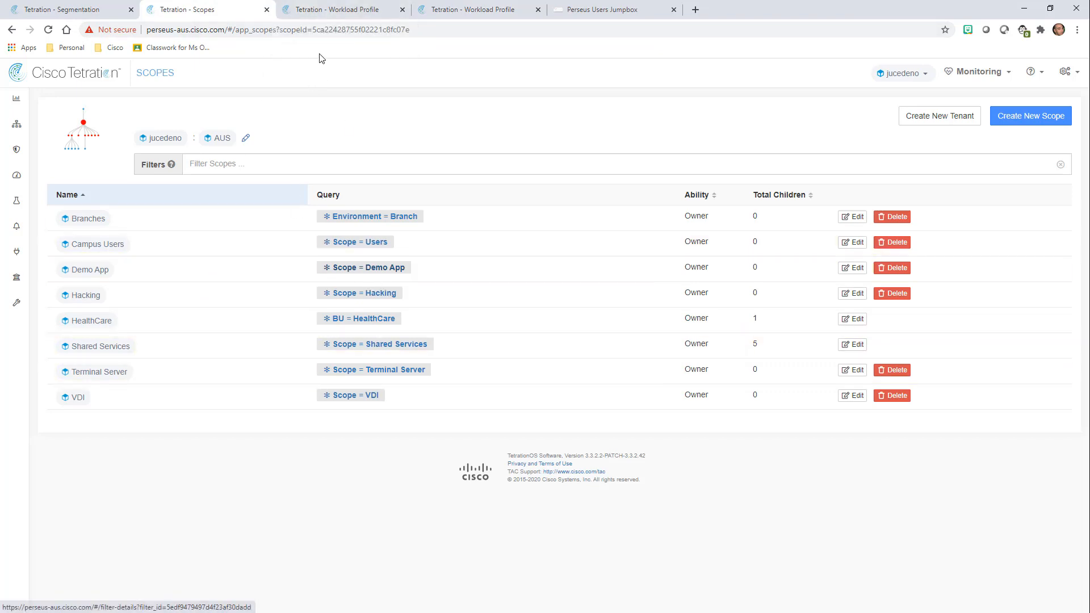
click(449, 11)
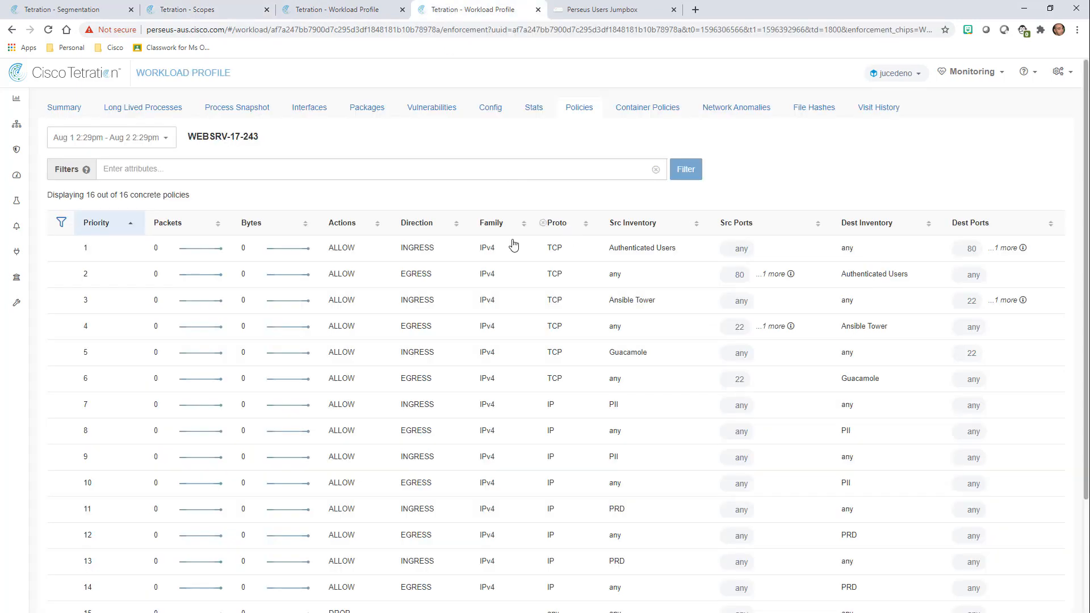
click(368, 11)
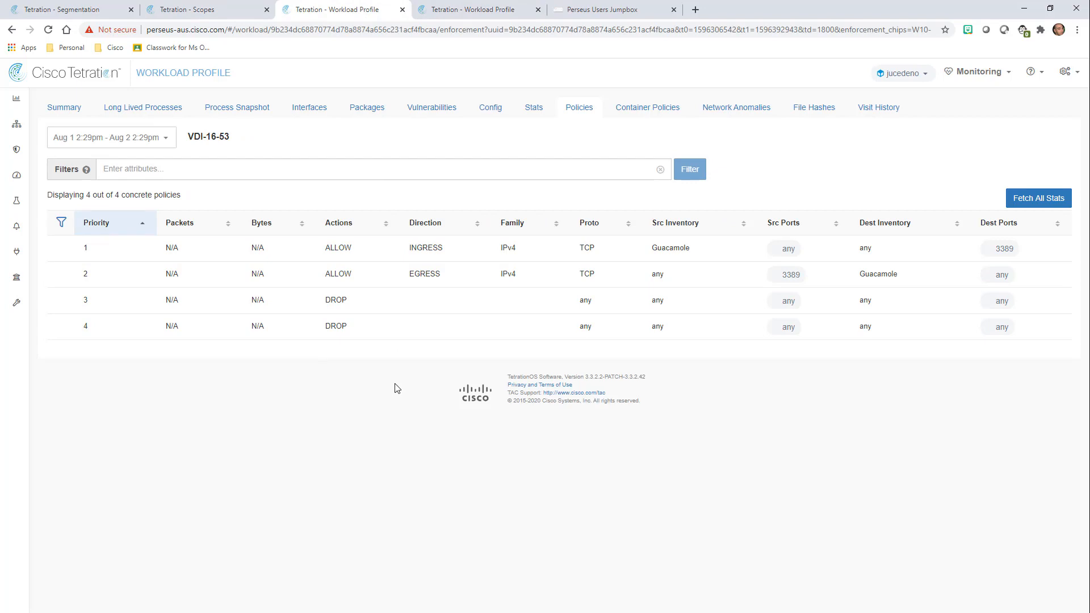
click(605, 13)
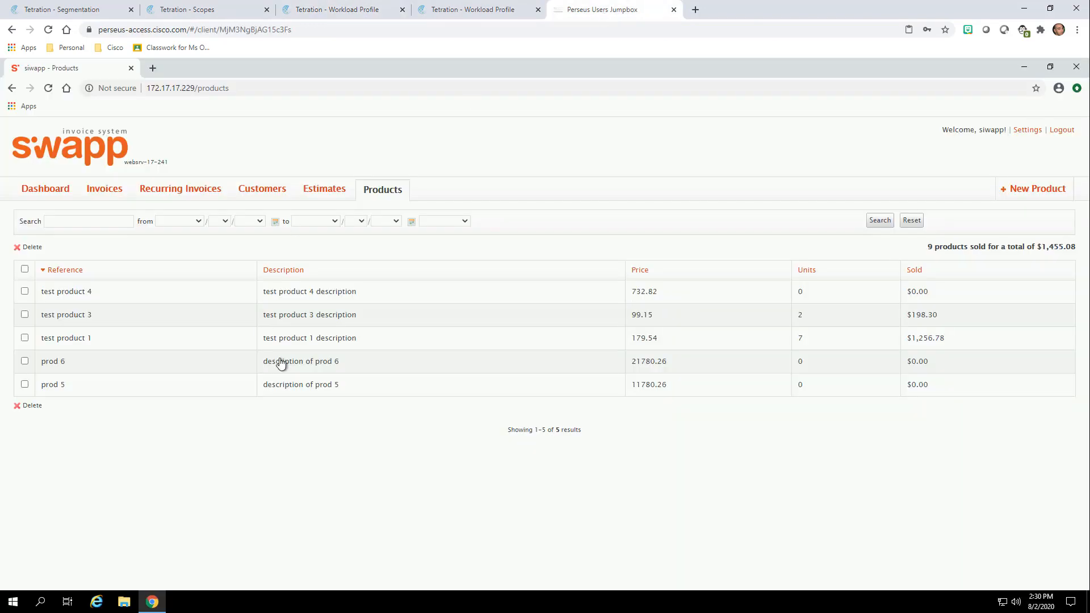
Copy the siwapp address 172.17.17.229 and reload it in a fresh Chrome window.
click(181, 90)
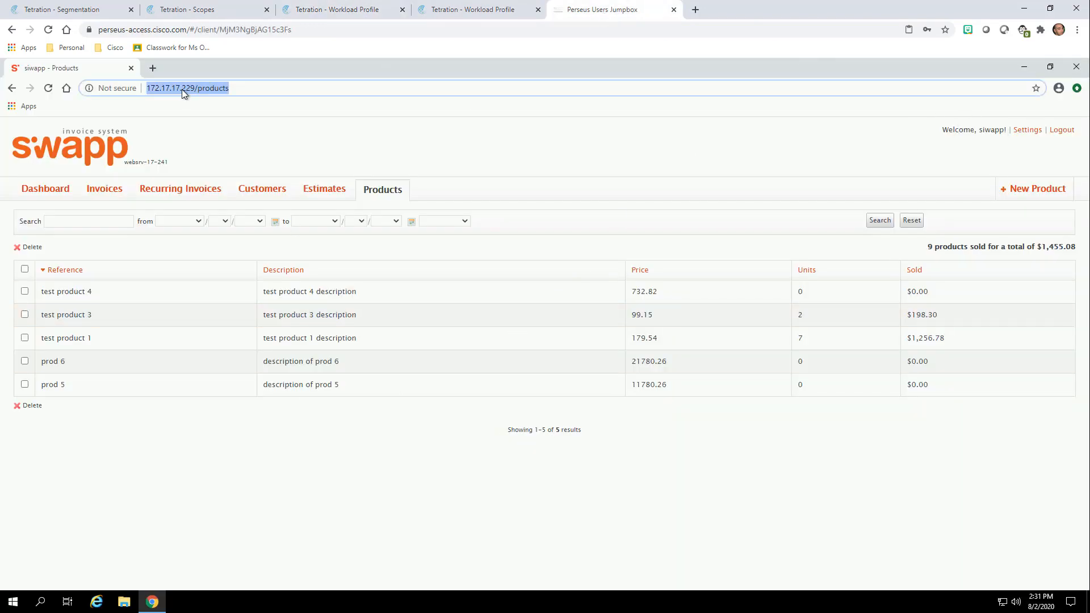
click(182, 90)
drag(195, 88, 147, 88)
key(ctrl+c)
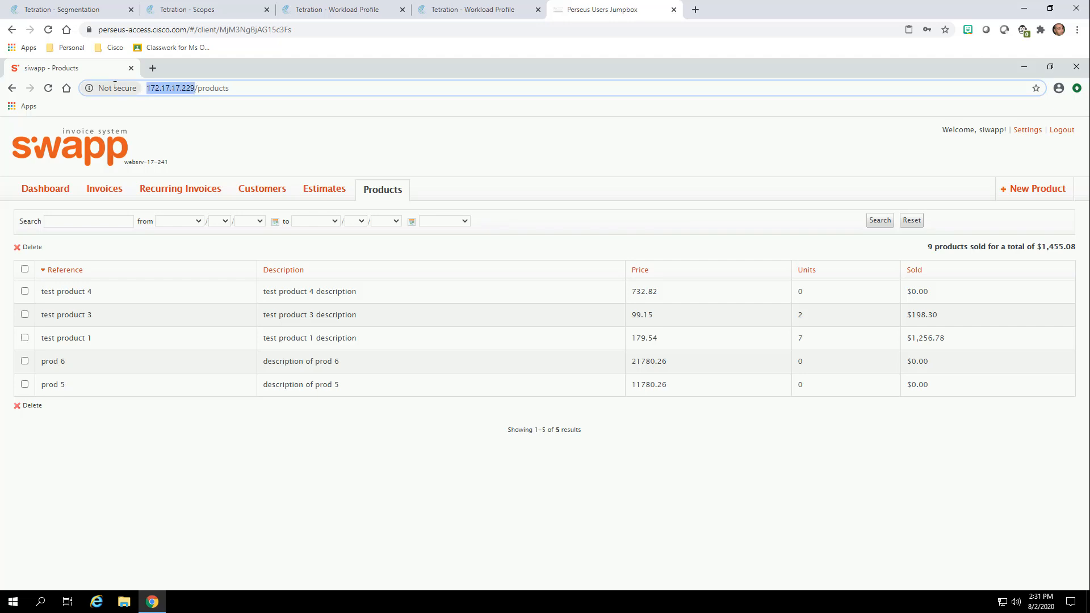
click(1075, 66)
double_click(20, 190)
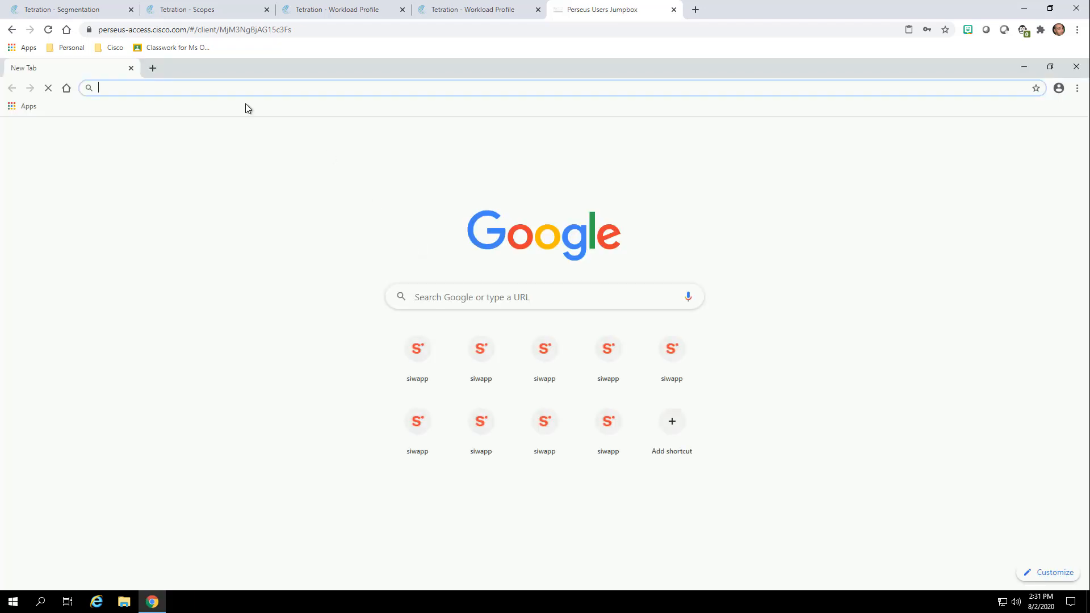
key(ctrl+v)
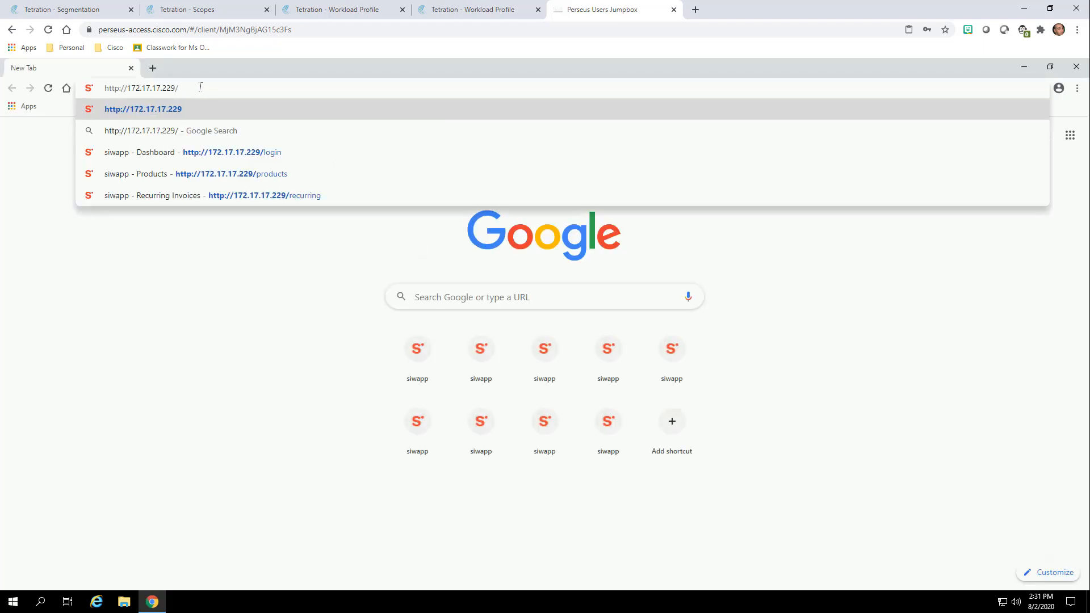
key(Return)
Sign in to siwapp with the saved username and the account password.
click(497, 347)
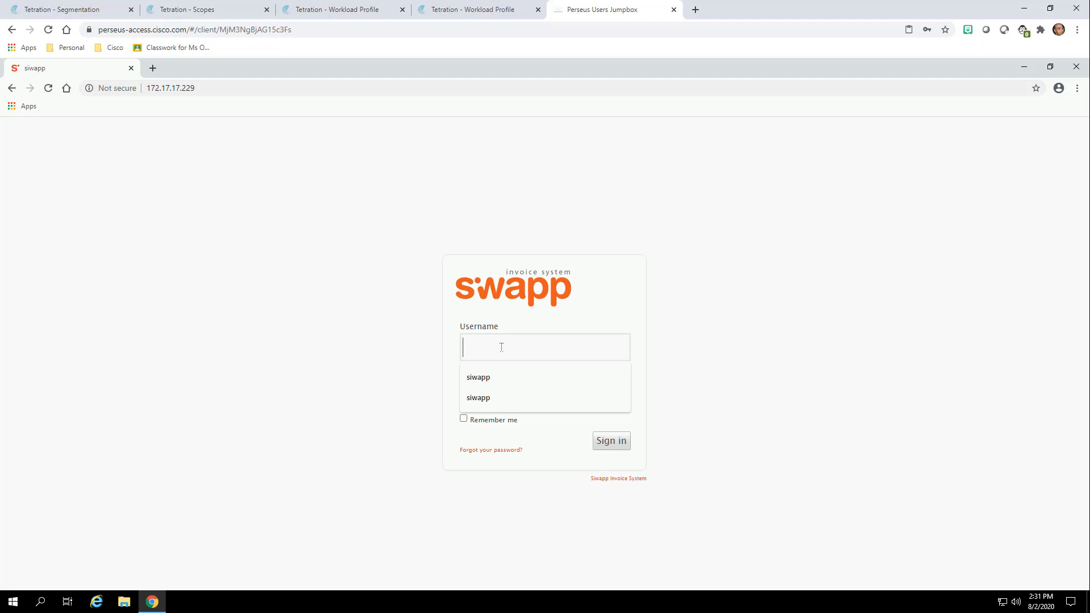
click(499, 377)
click(506, 391)
text(••••••)
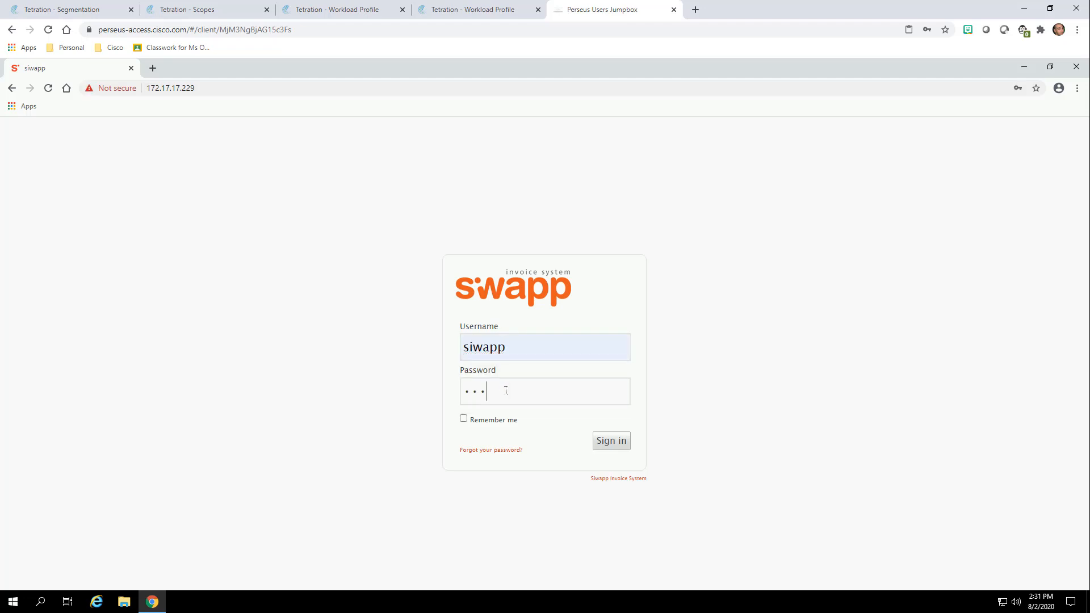
key(BackSpace)
key(BackSpace)
key(BackSpace)
text(•••••)
click(606, 447)
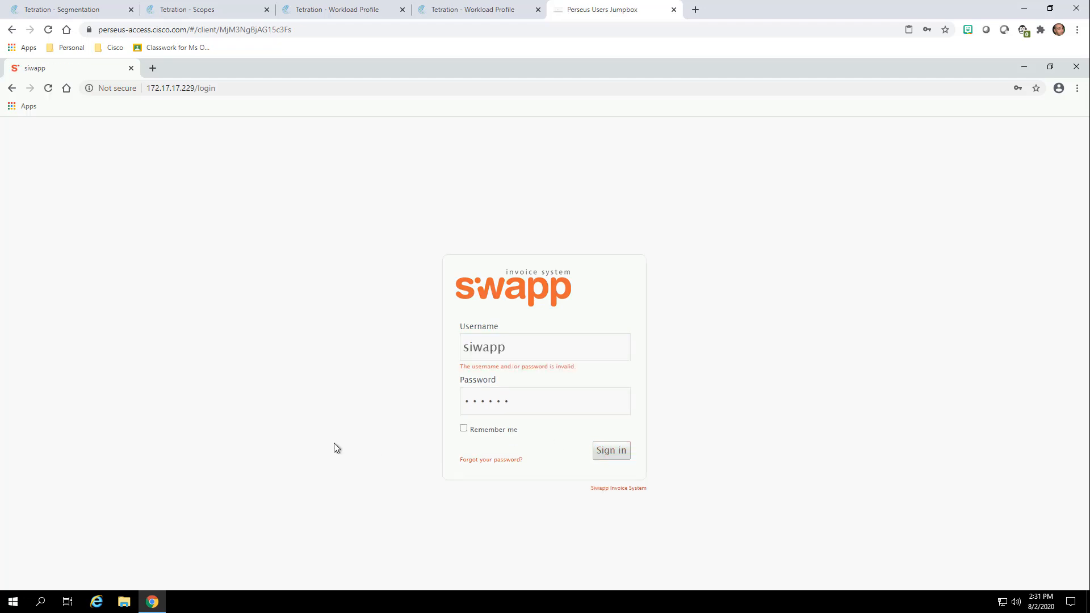
double_click(447, 402)
text(••••••)
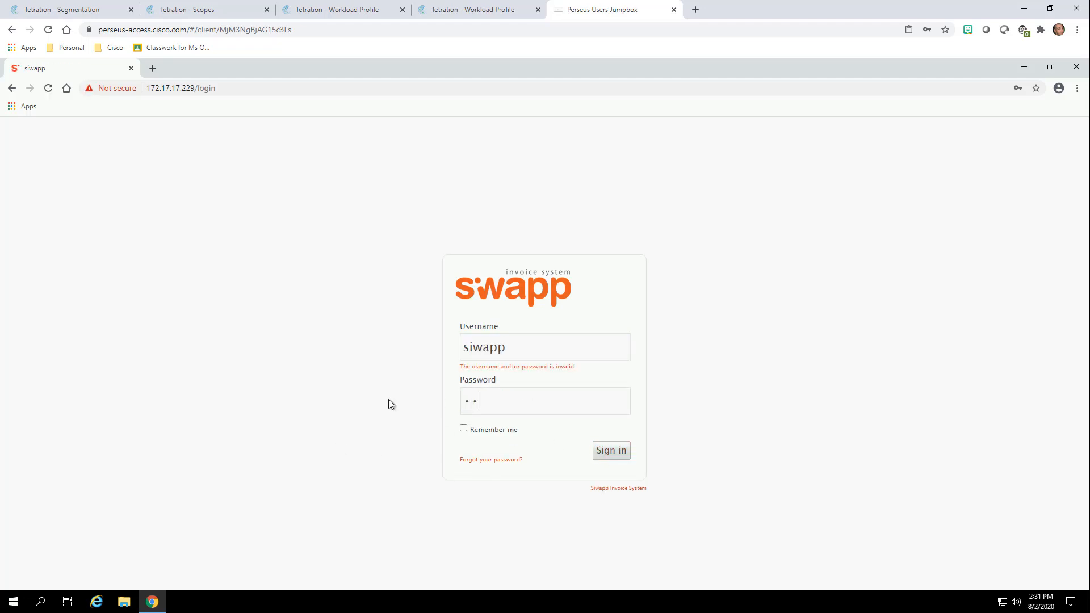
key(Return)
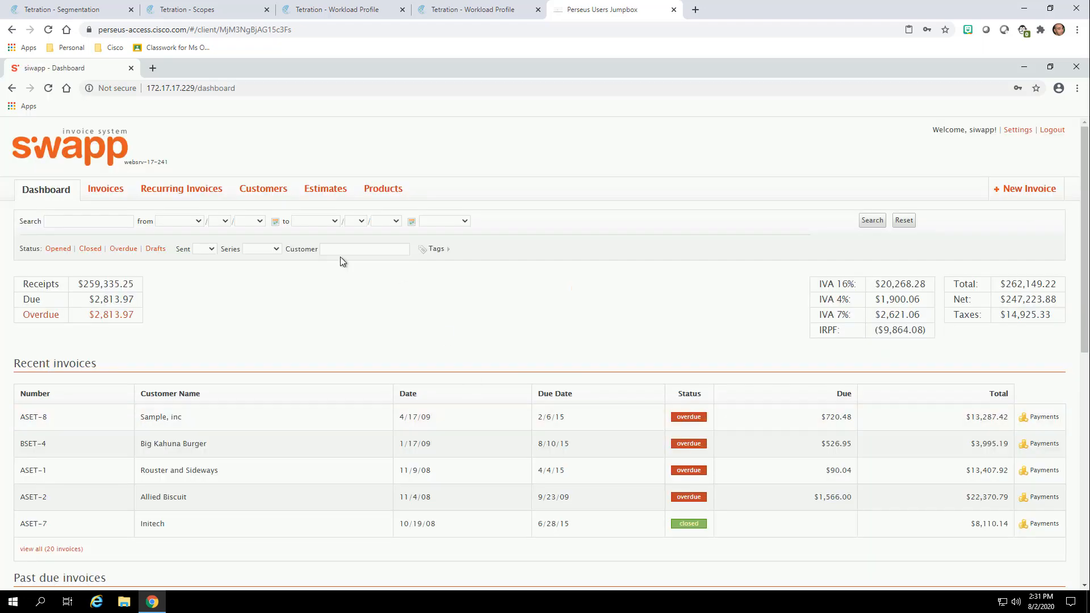
Delete test product 1 from Products and return to Tetration's Segmentation tab.
click(382, 192)
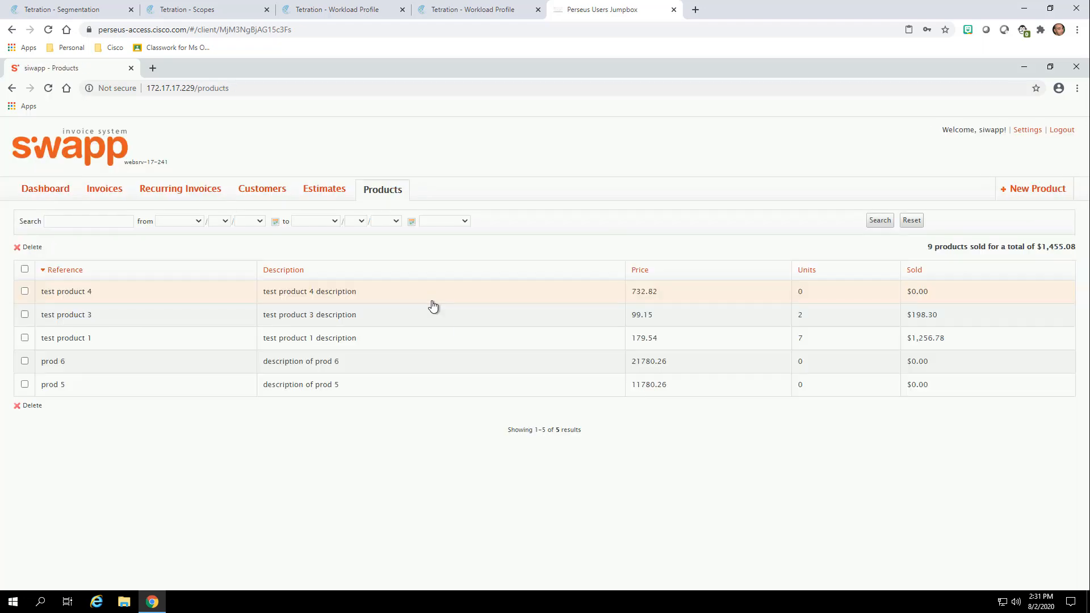
click(24, 338)
click(31, 250)
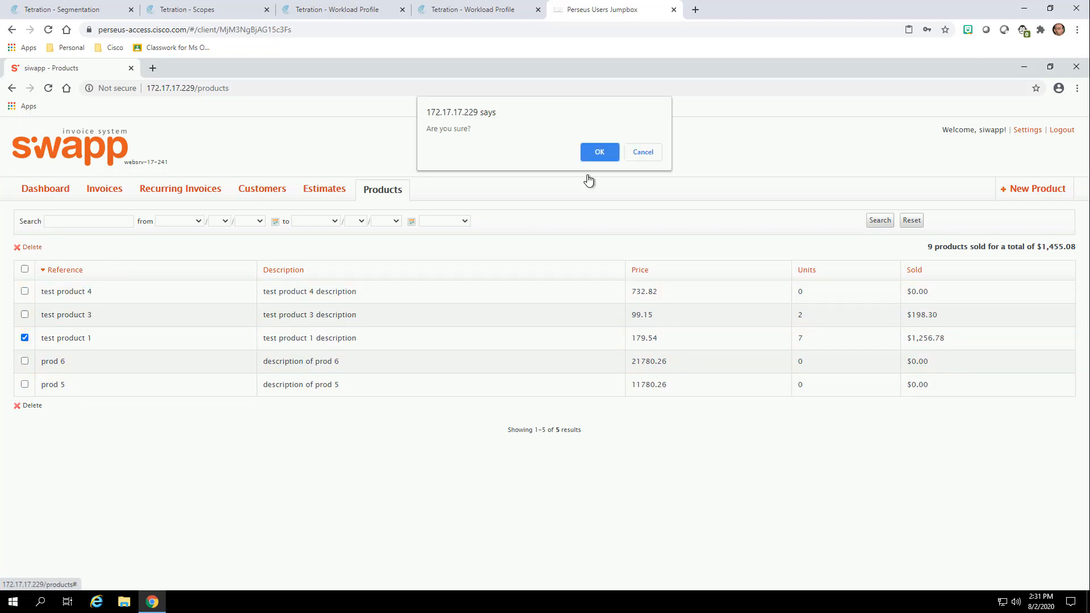
click(589, 152)
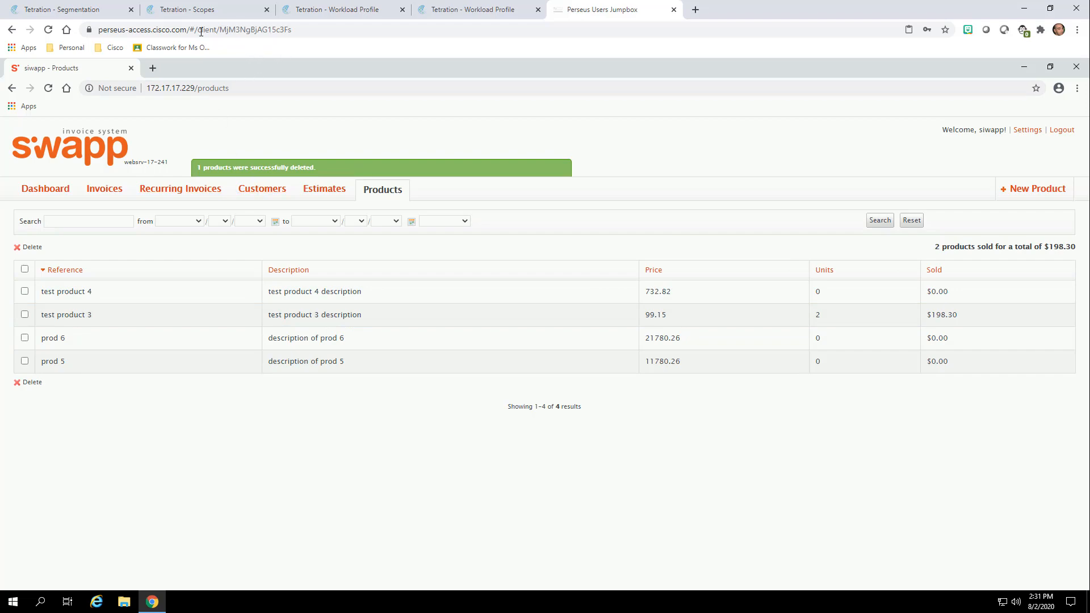
click(74, 10)
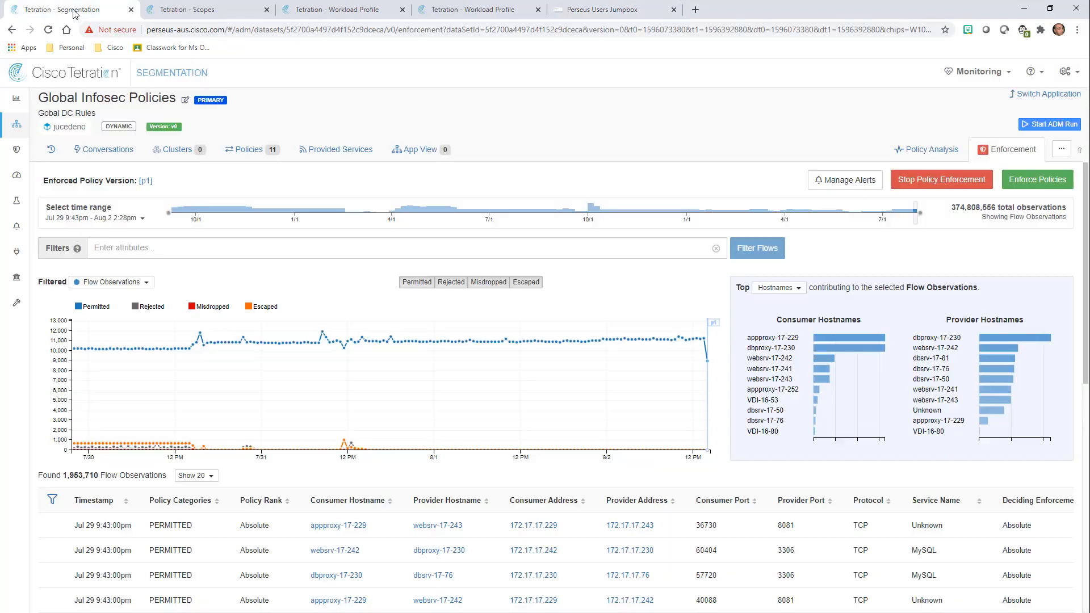
Open the IoT filter from the Absolute policies list for editing.
click(258, 151)
click(88, 212)
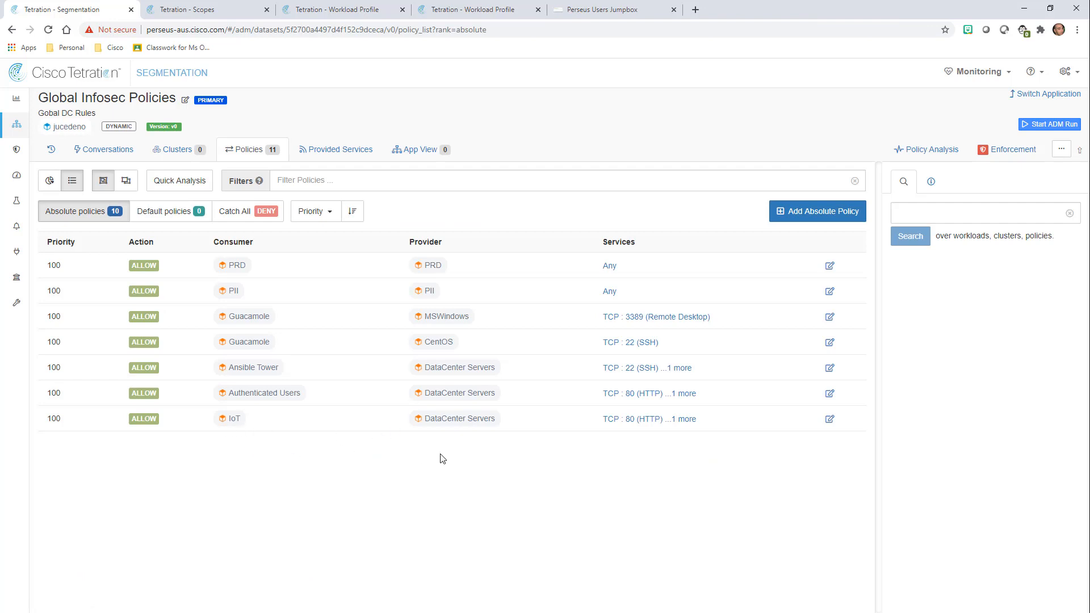
click(227, 418)
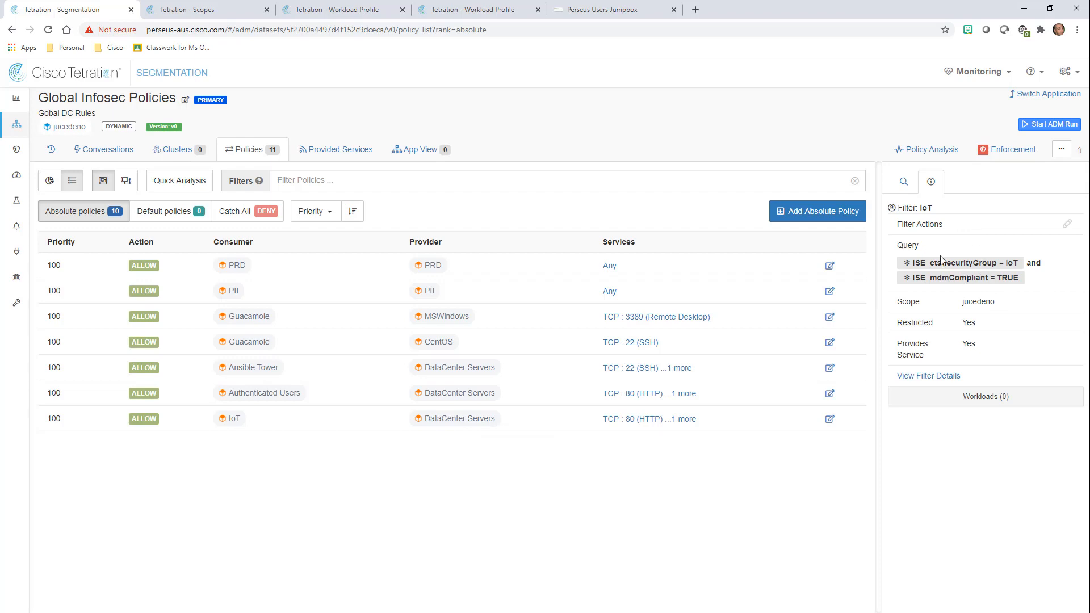
click(1067, 225)
Append 'and ISE_mdmJailBroken = FALSE' to the IoT query and save the filter.
click(625, 232)
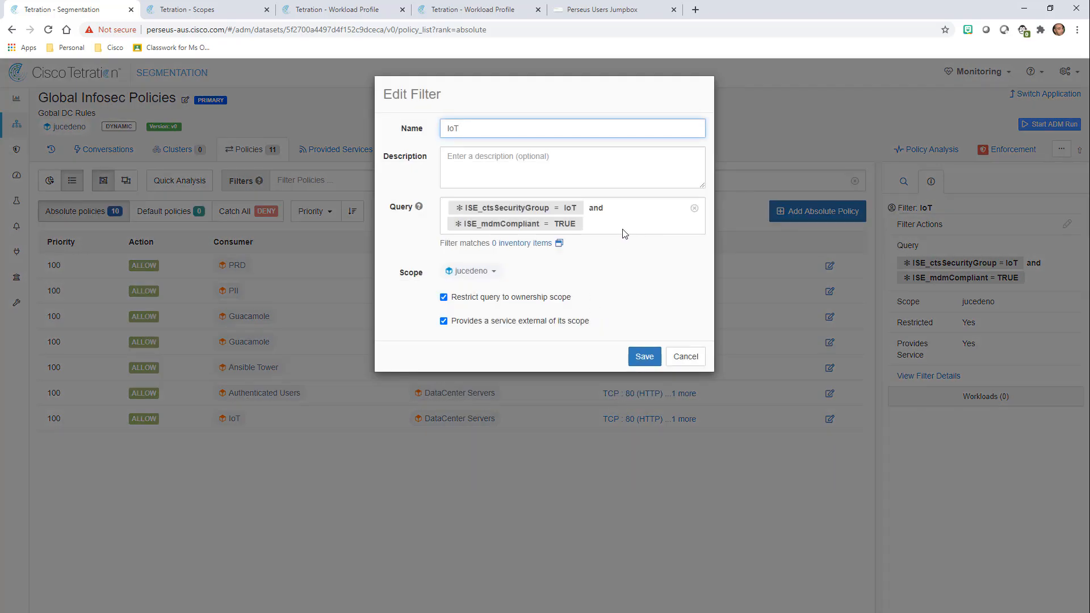
text(and)
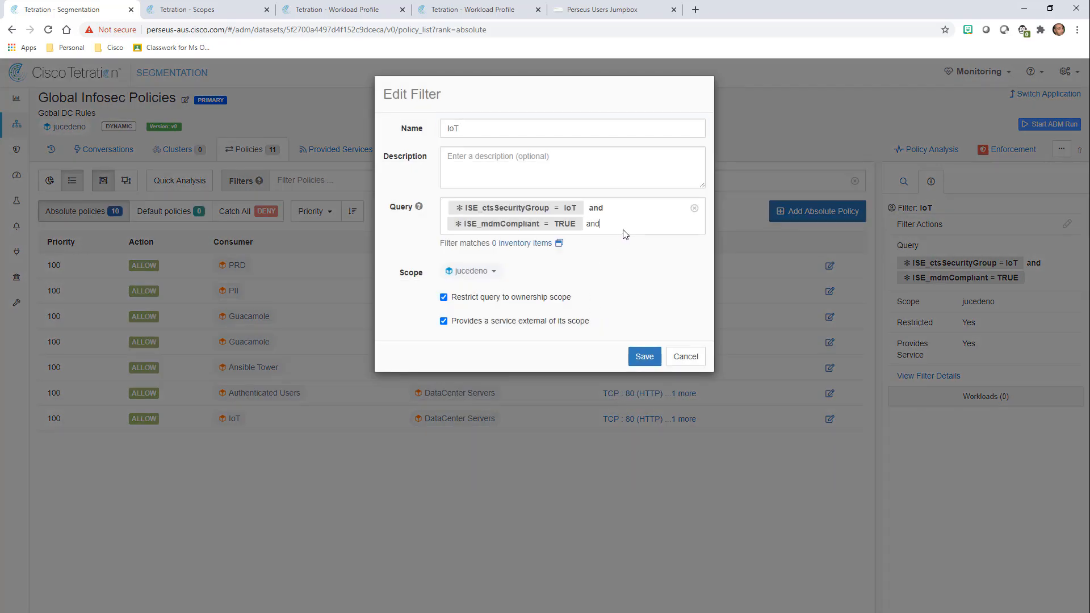
click(612, 242)
text(ISE)
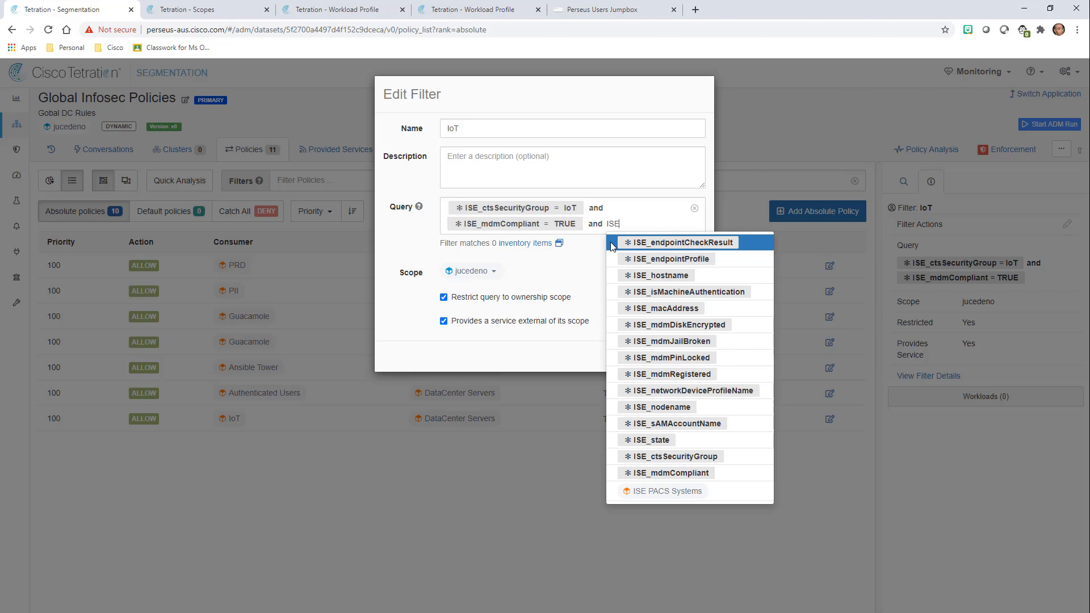
click(673, 341)
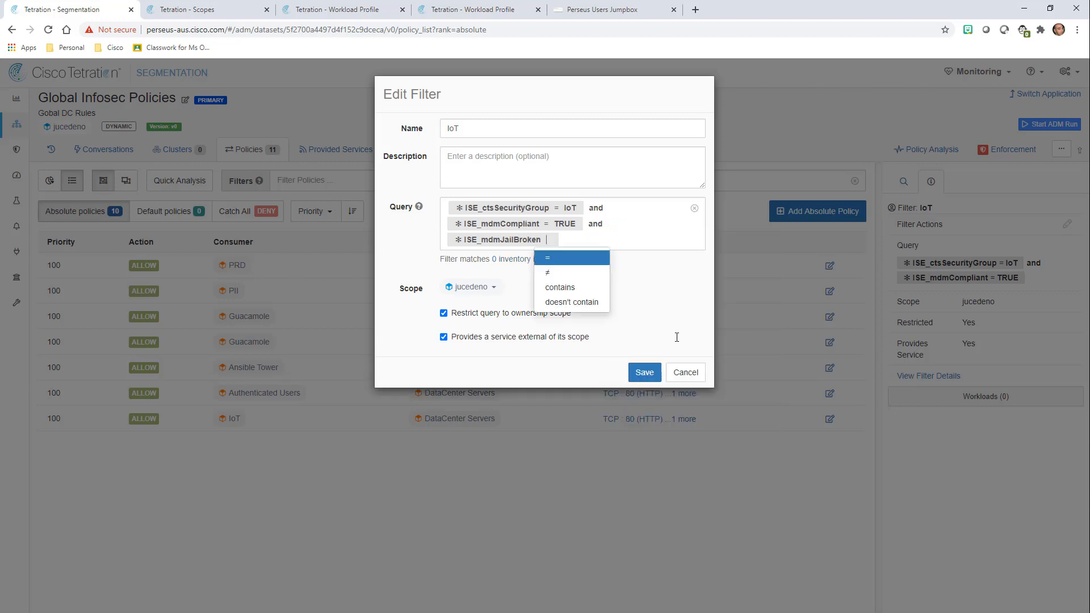
click(557, 258)
text(FALSE)
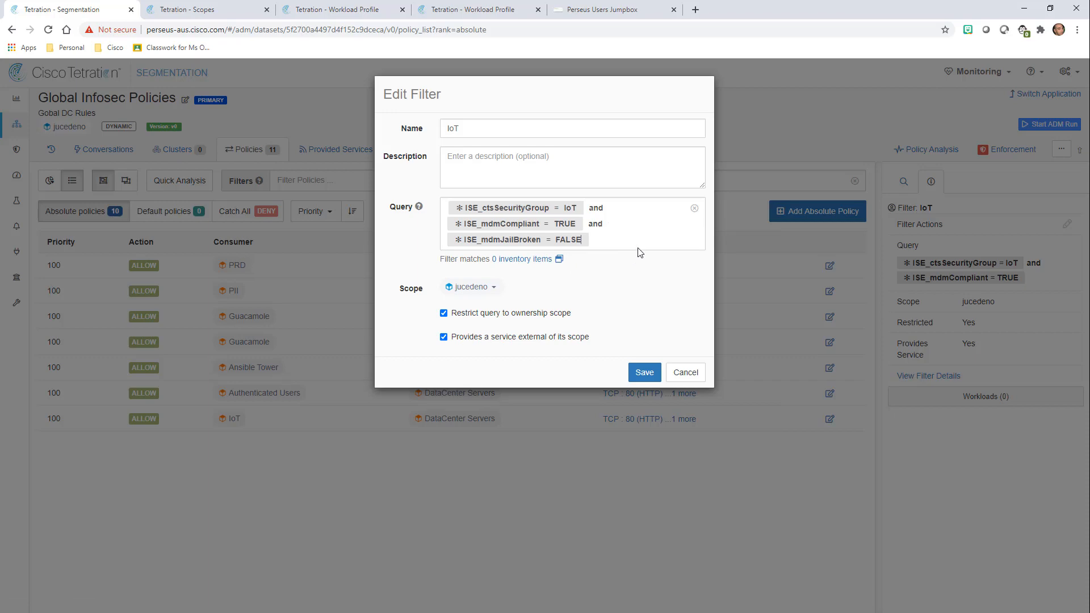
click(642, 373)
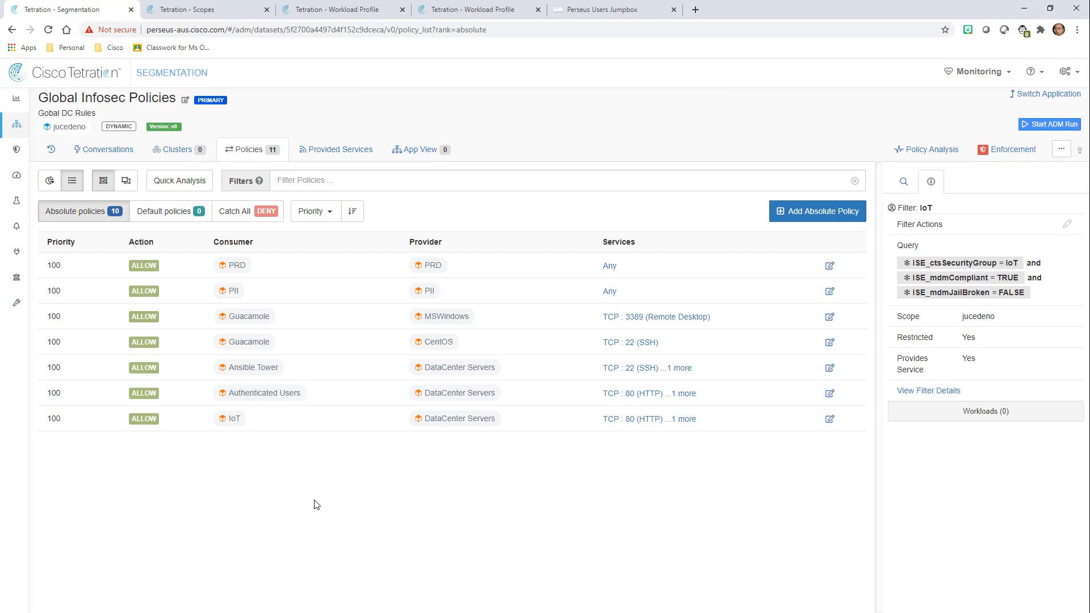
Show the Authenticated Users filter's Employee or Authenticated Users query and its 7 workloads.
click(263, 394)
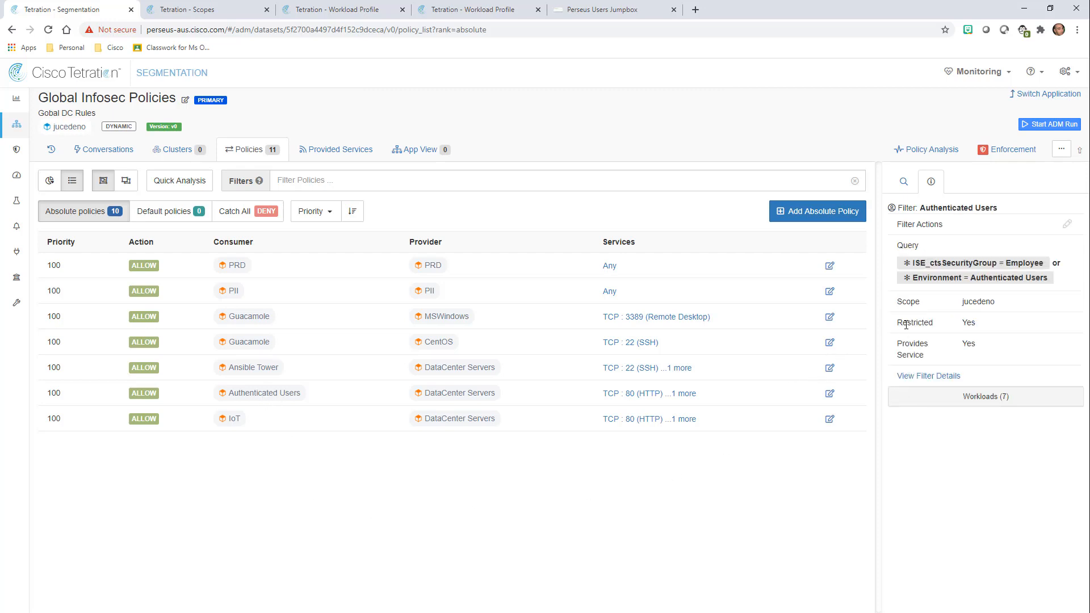
drag(912, 264, 1065, 265)
click(1036, 265)
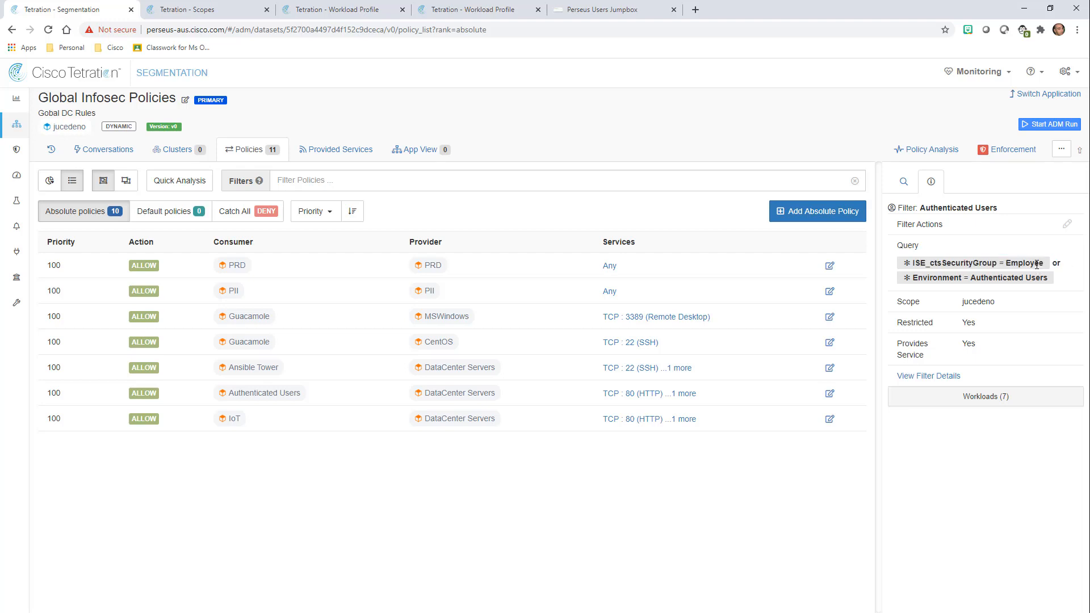